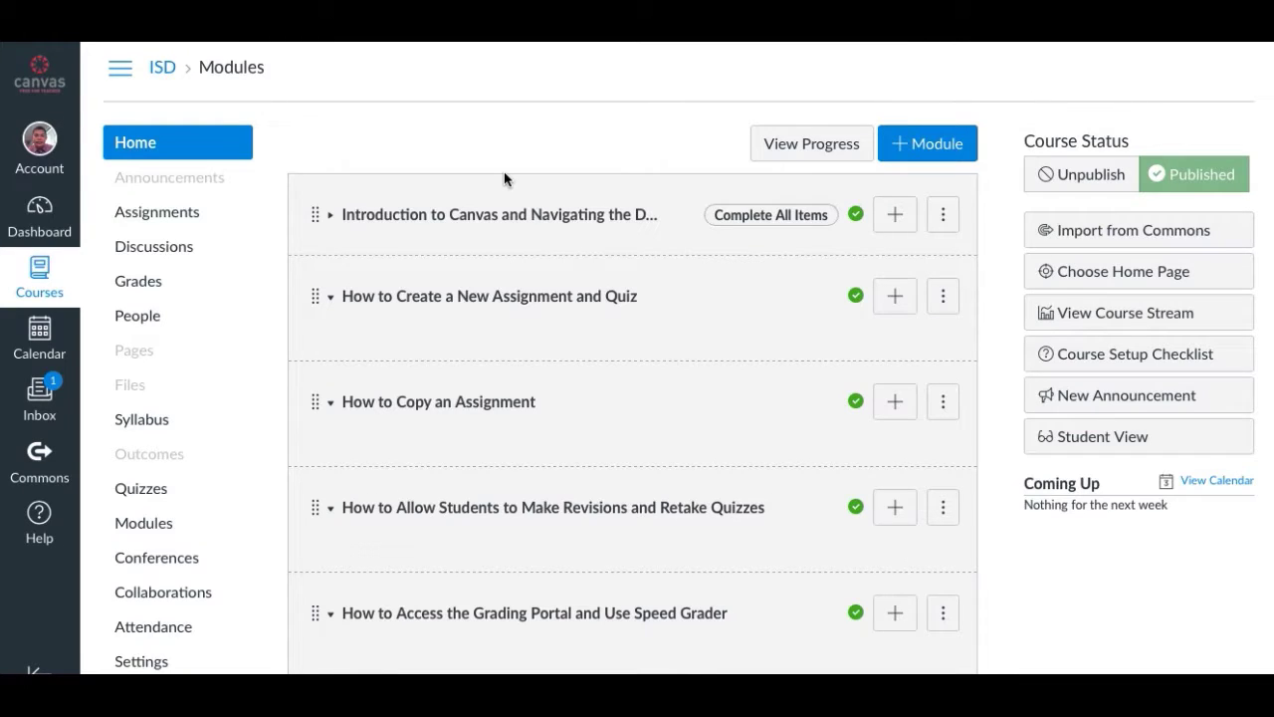
Scroll through the ISD course's eight modules, from 'Introduction to Canvas' to 'How to Communicate with Students'.
scroll(504, 179, down, 1)
scroll(504, 179, up, 1)
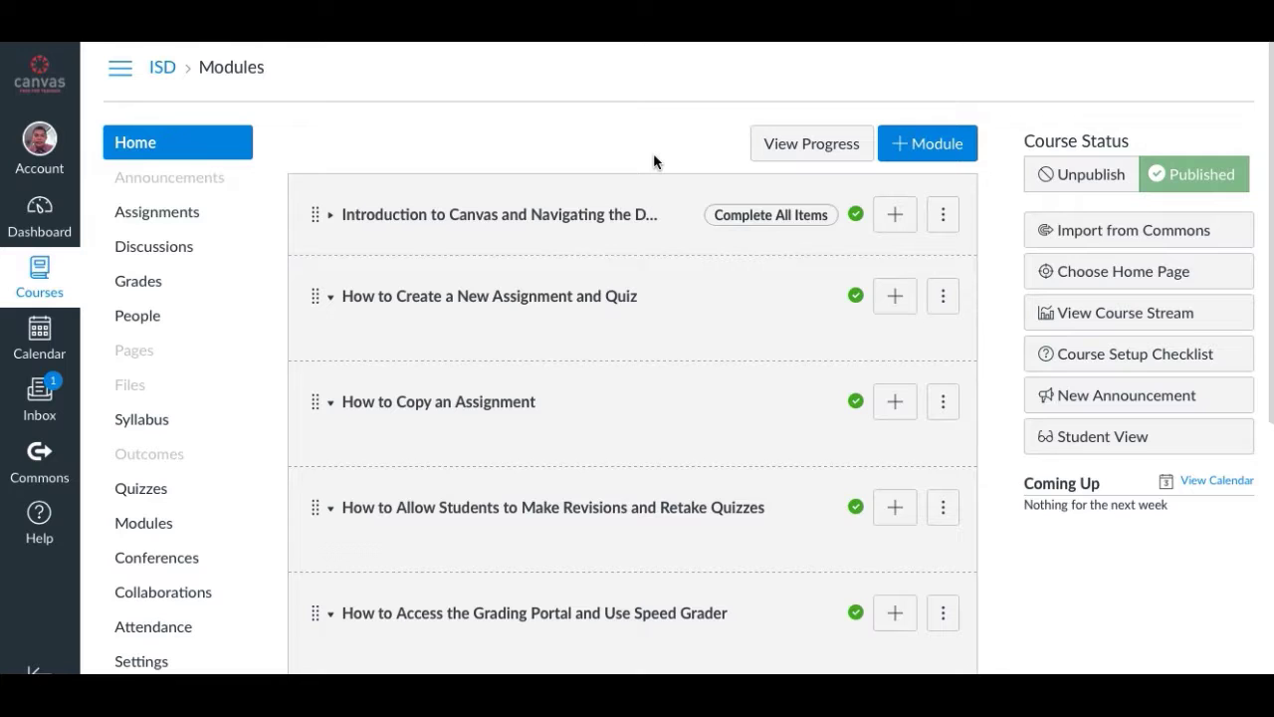
scroll(654, 161, down, 1)
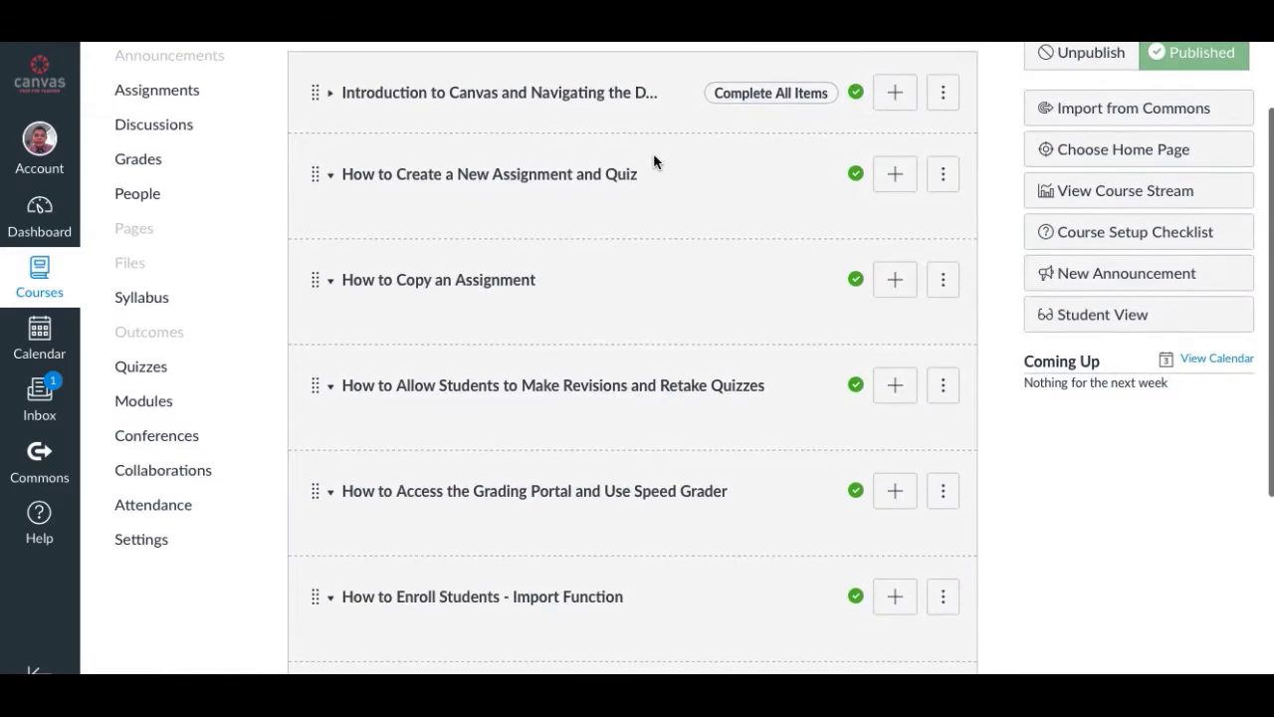
scroll(657, 159, up, 2)
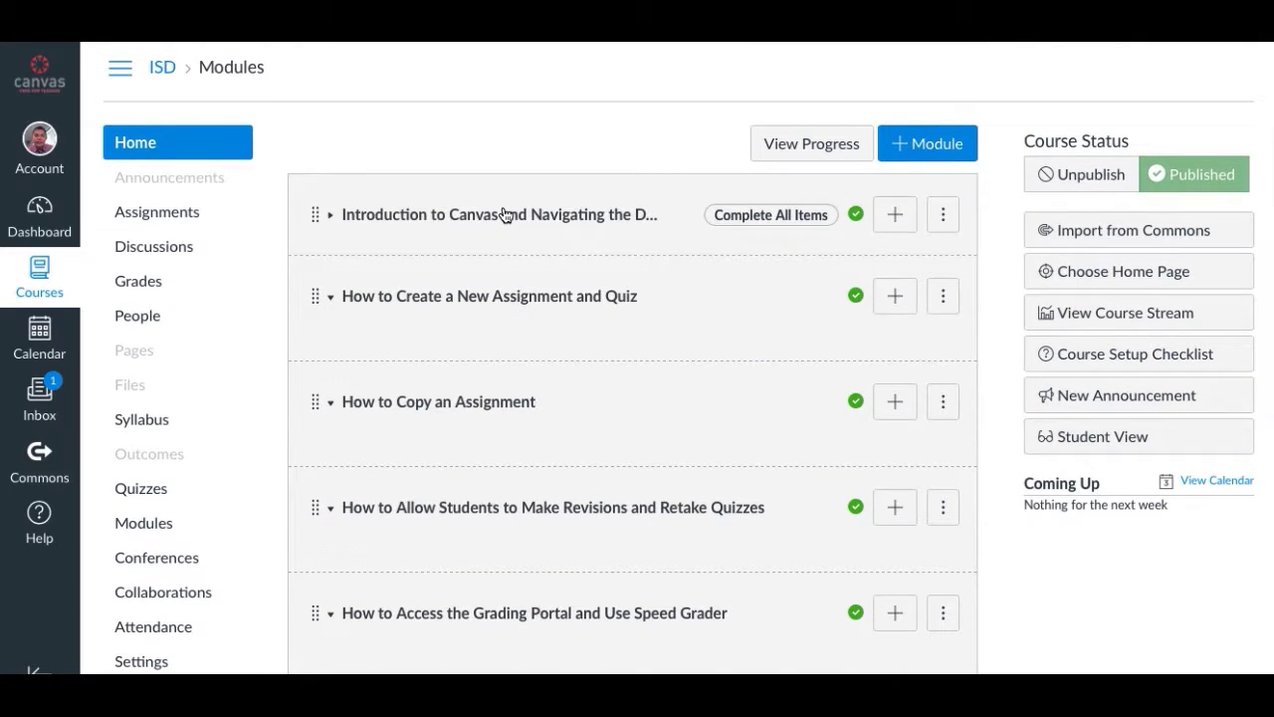
scroll(505, 214, down, 2)
scroll(505, 214, down, 1)
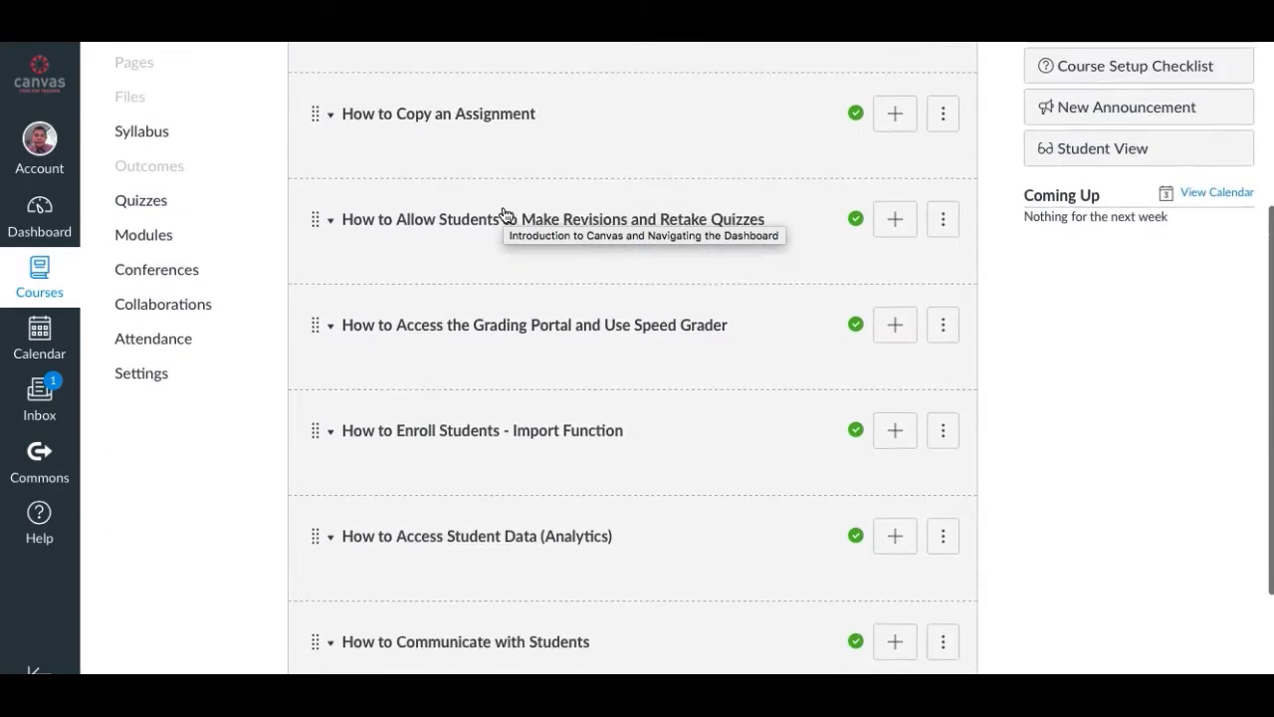
scroll(505, 214, up, 3)
scroll(505, 214, down, 3)
scroll(505, 214, down, 1)
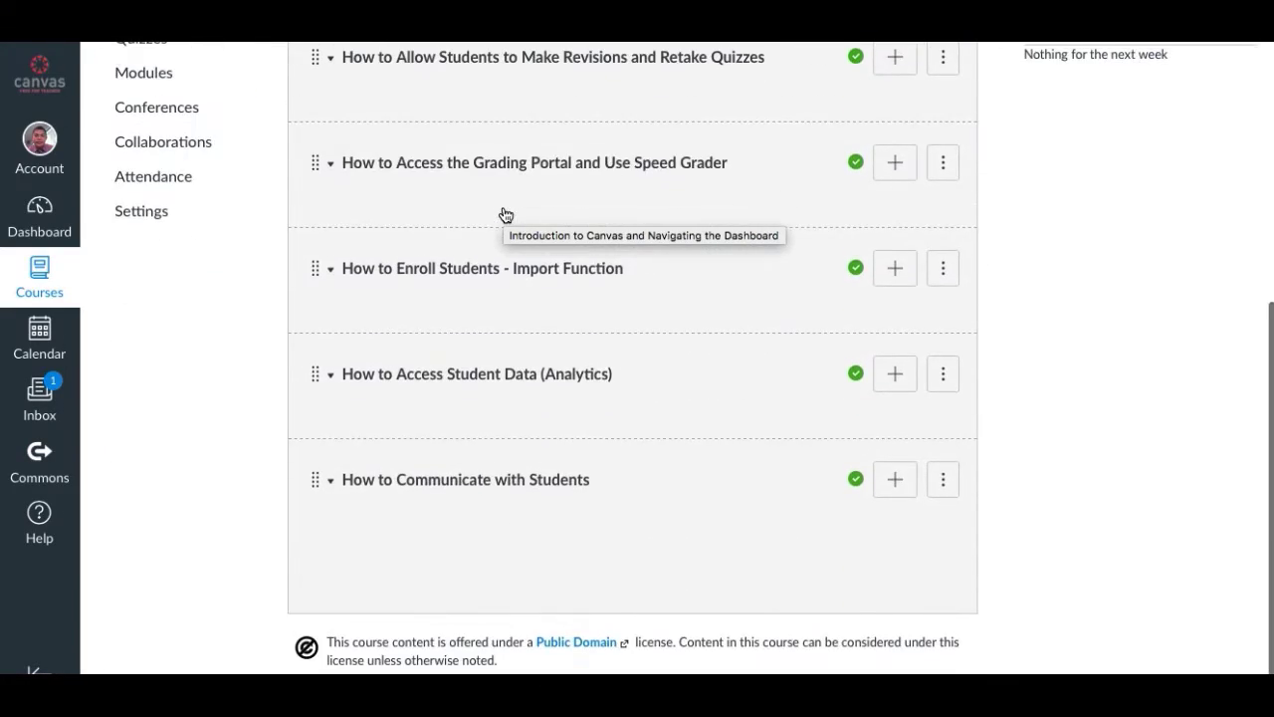
scroll(505, 214, up, 4)
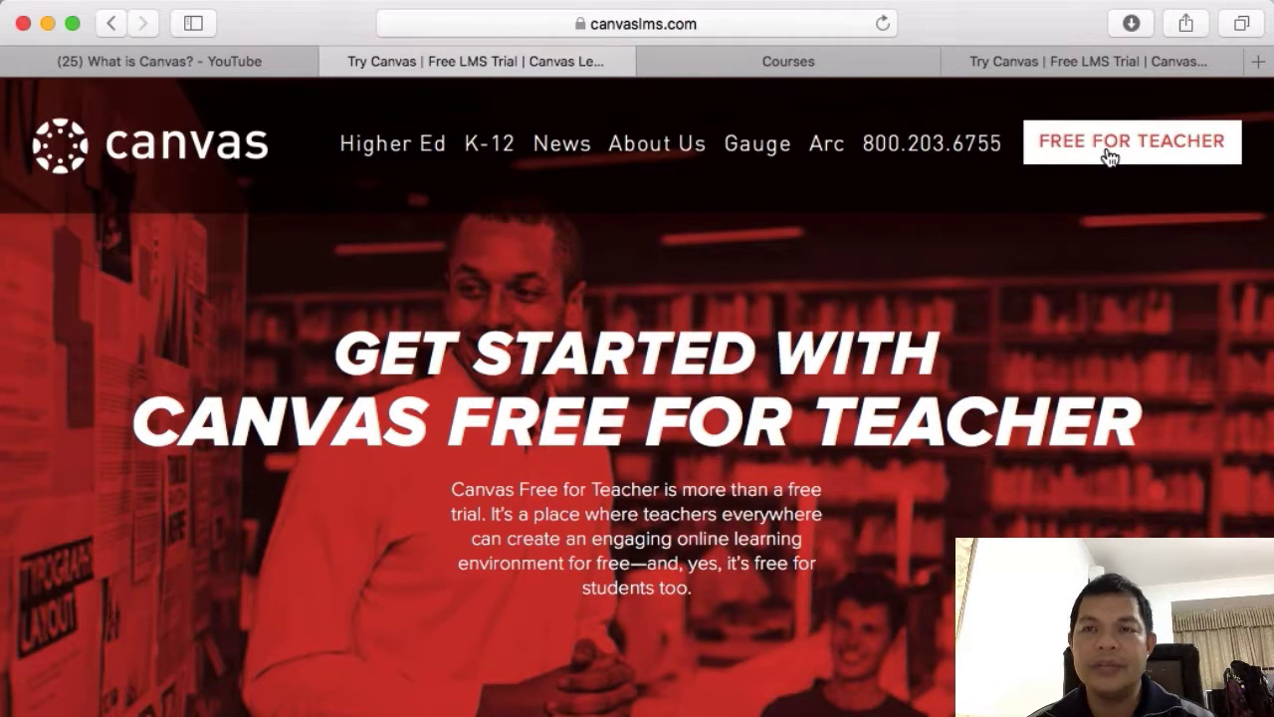
Switch to the filled-in Free for Teacher sign-up form and check its Phone field.
click(1100, 66)
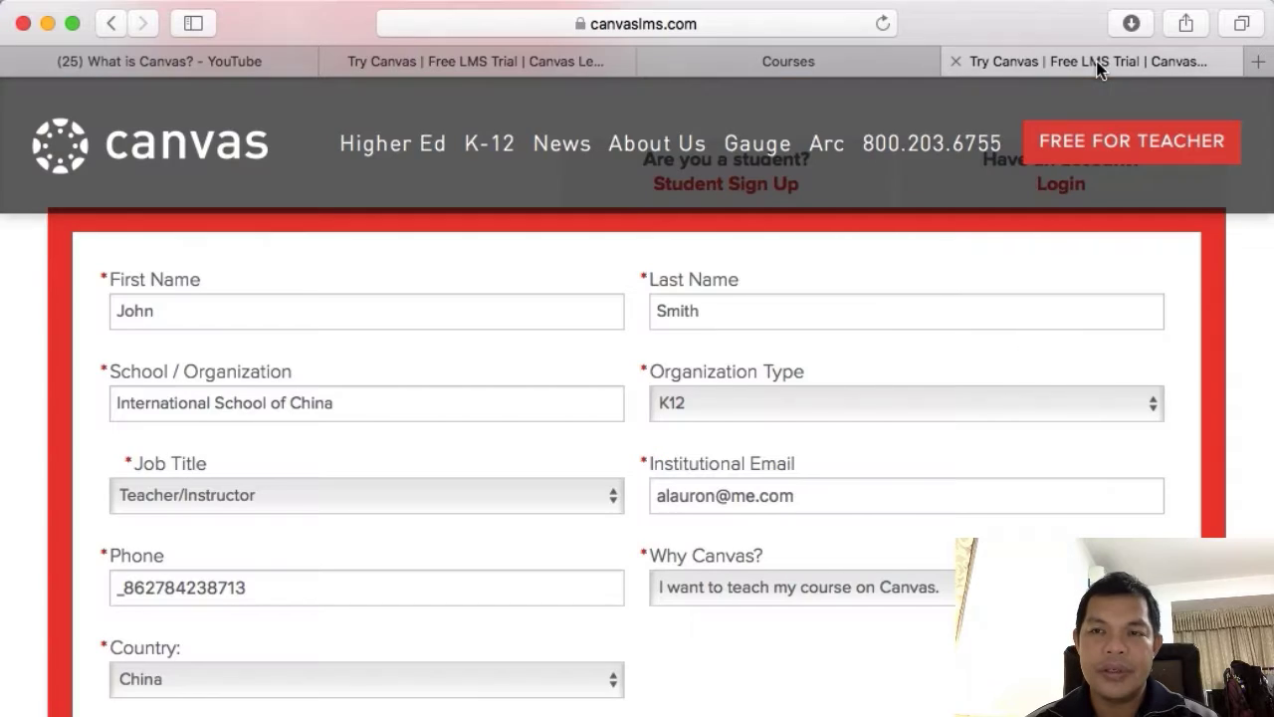
scroll(837, 317, down, 1)
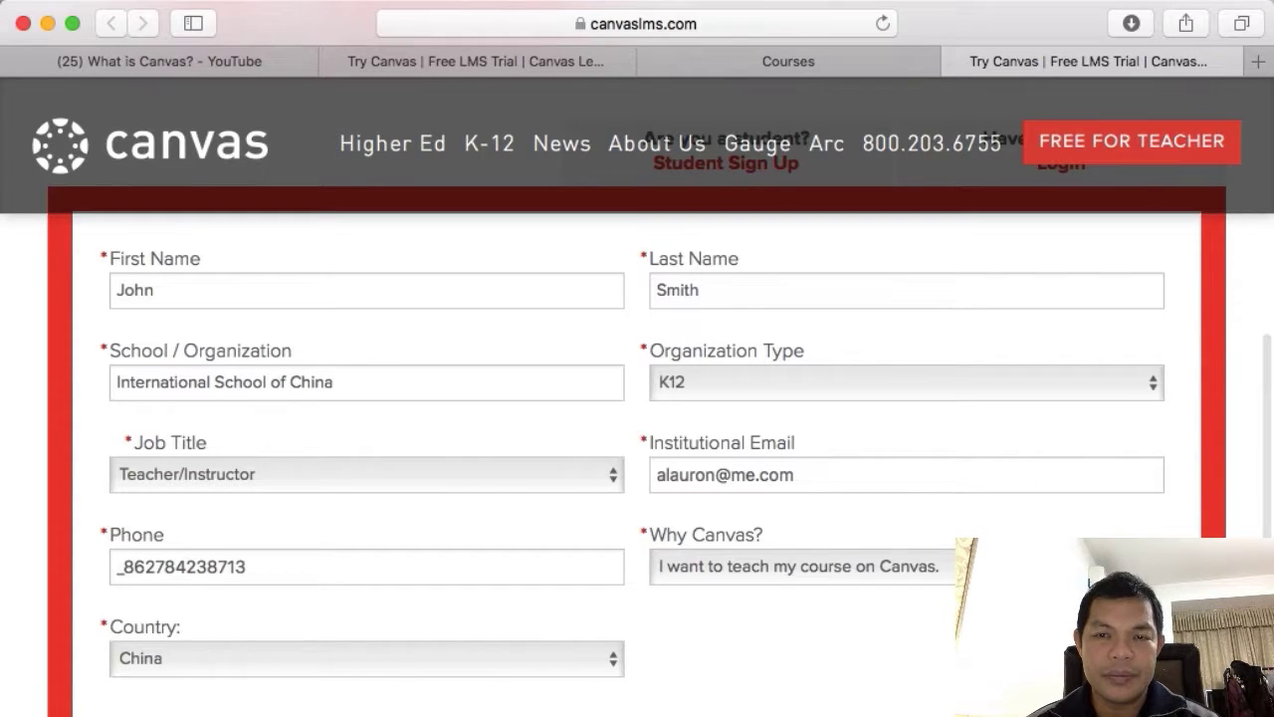
click(248, 567)
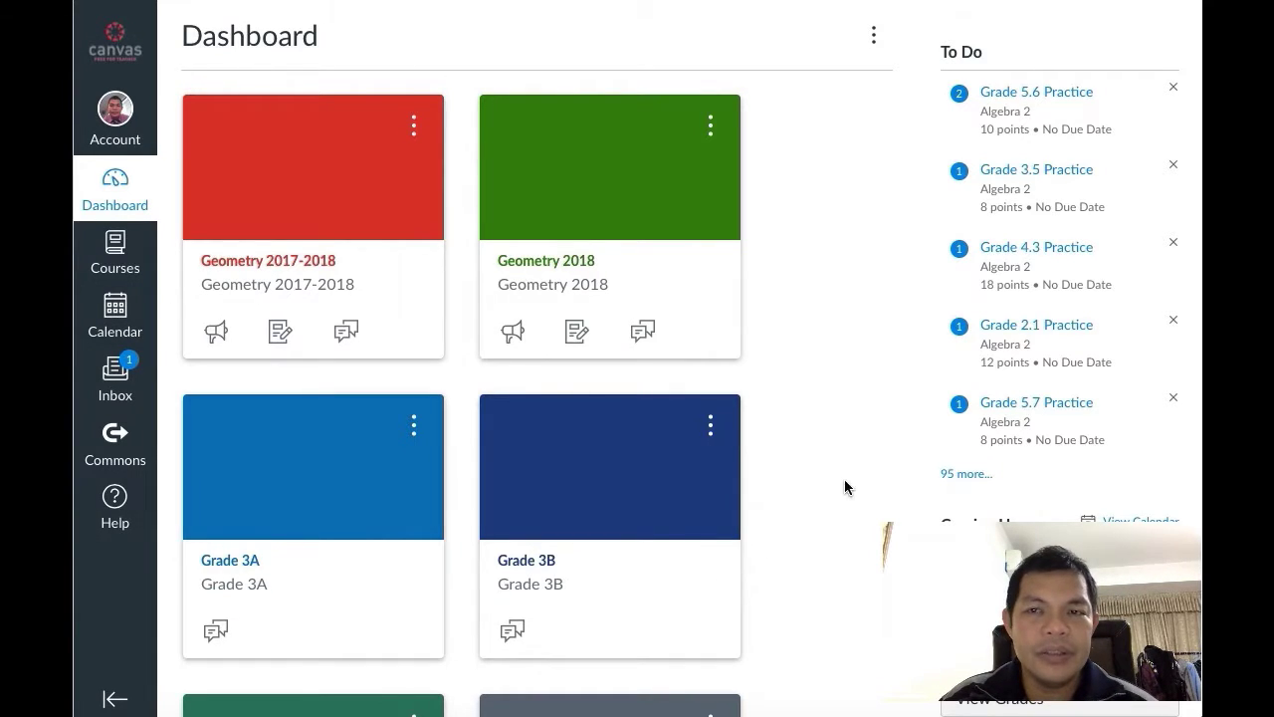
Look over the Account options and Courses list, then show the February 2019 month calendar.
click(115, 117)
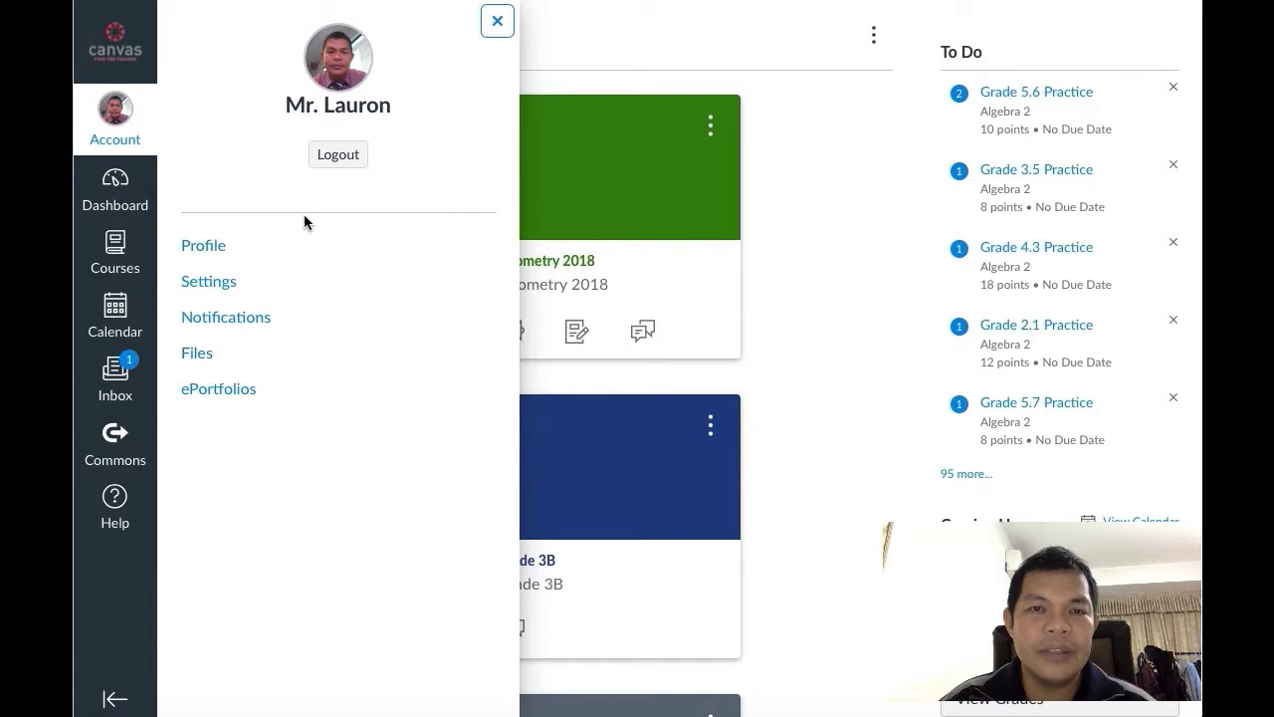
click(114, 189)
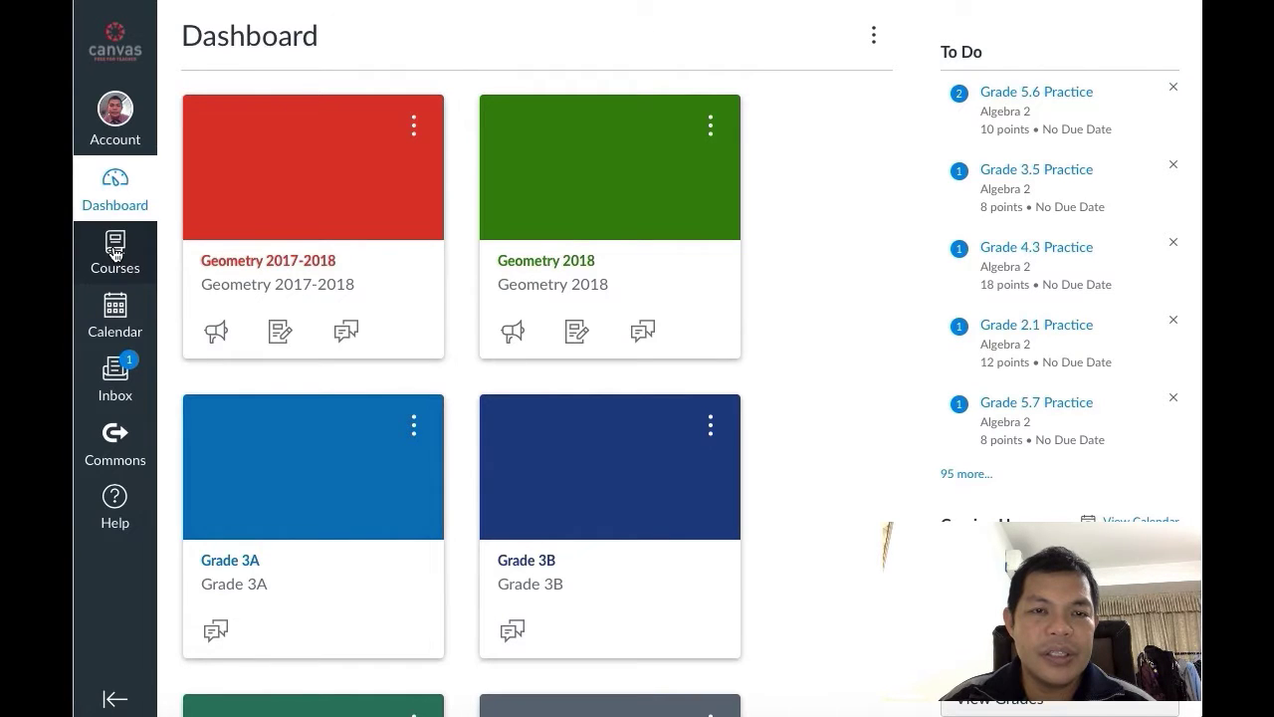
click(115, 254)
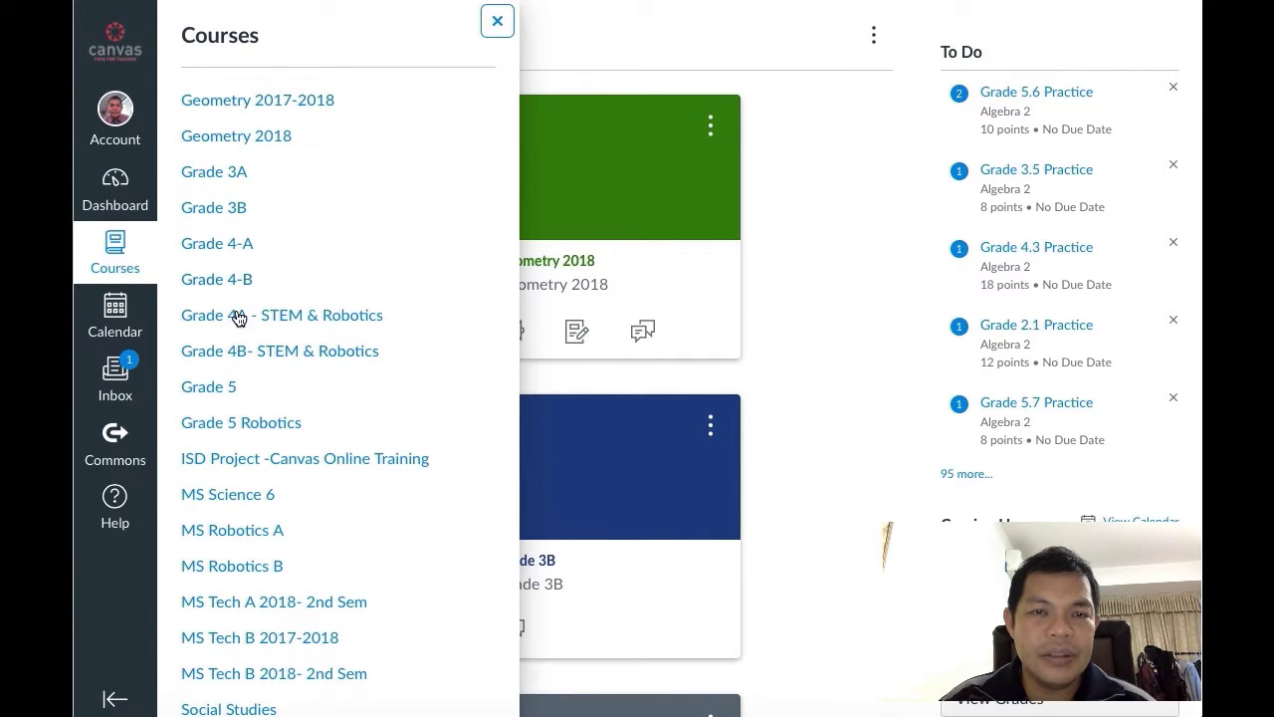
scroll(236, 506, down, 3)
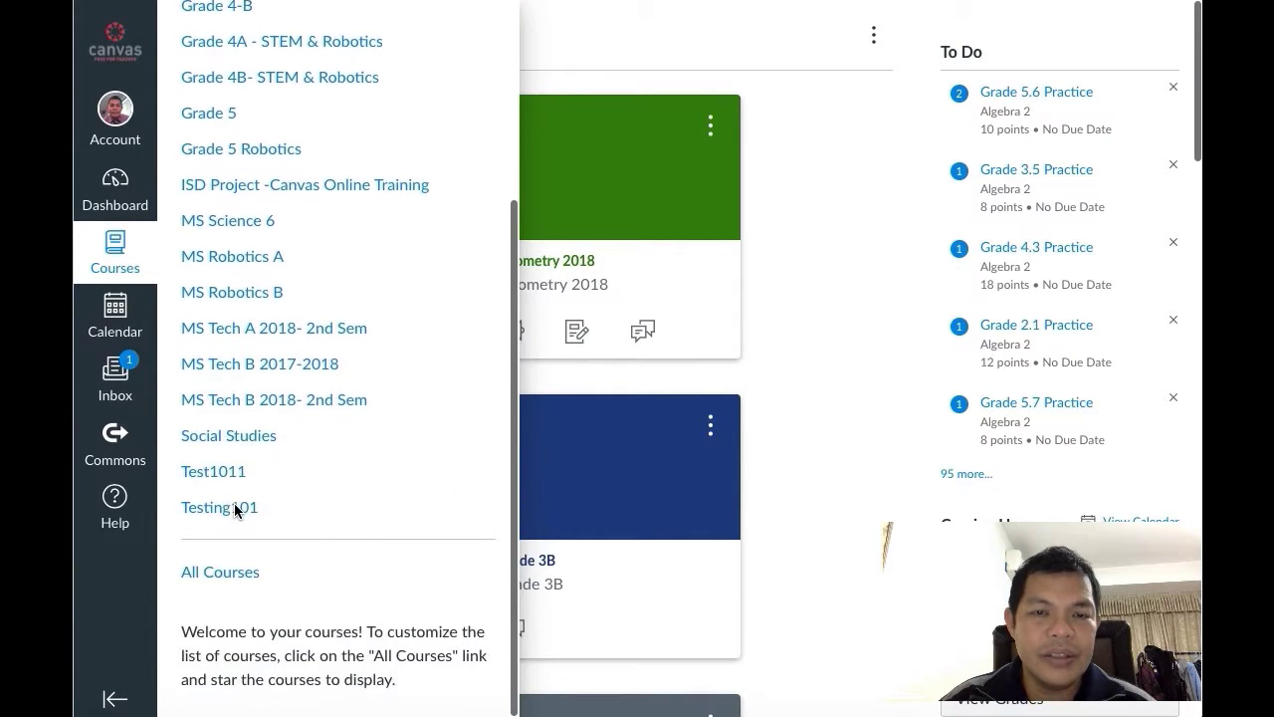
scroll(309, 506, up, 3)
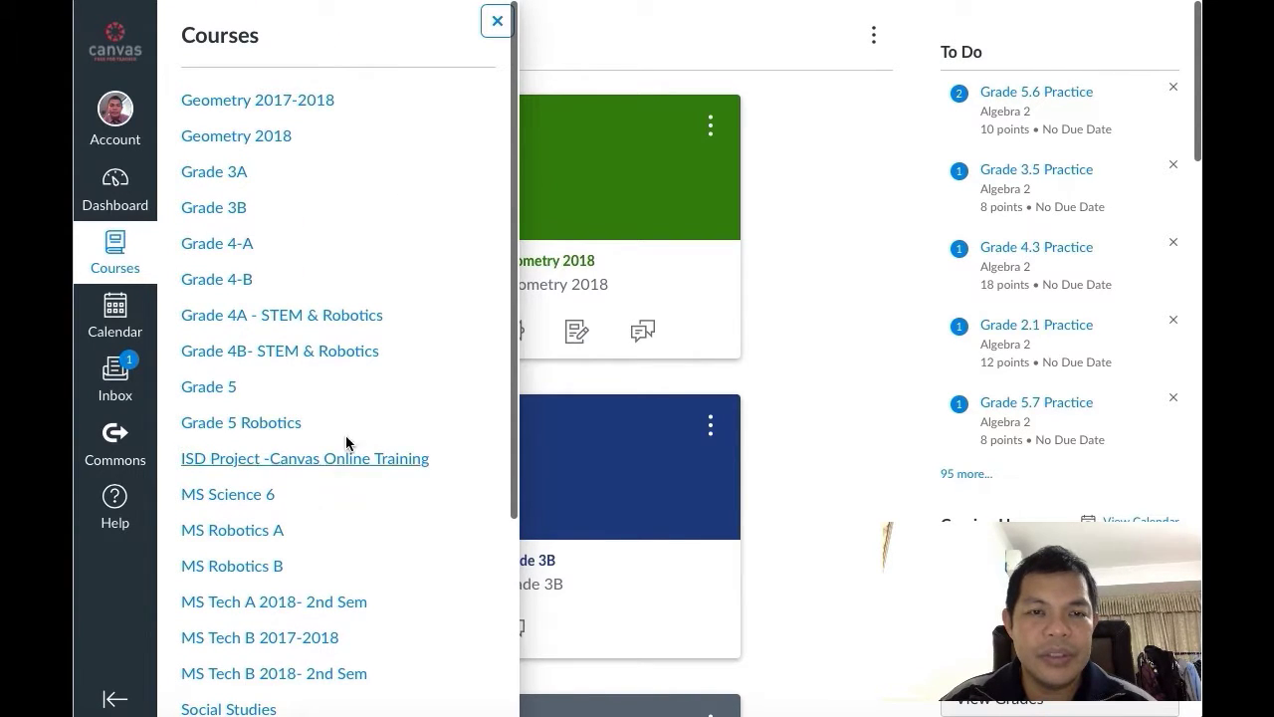
click(134, 309)
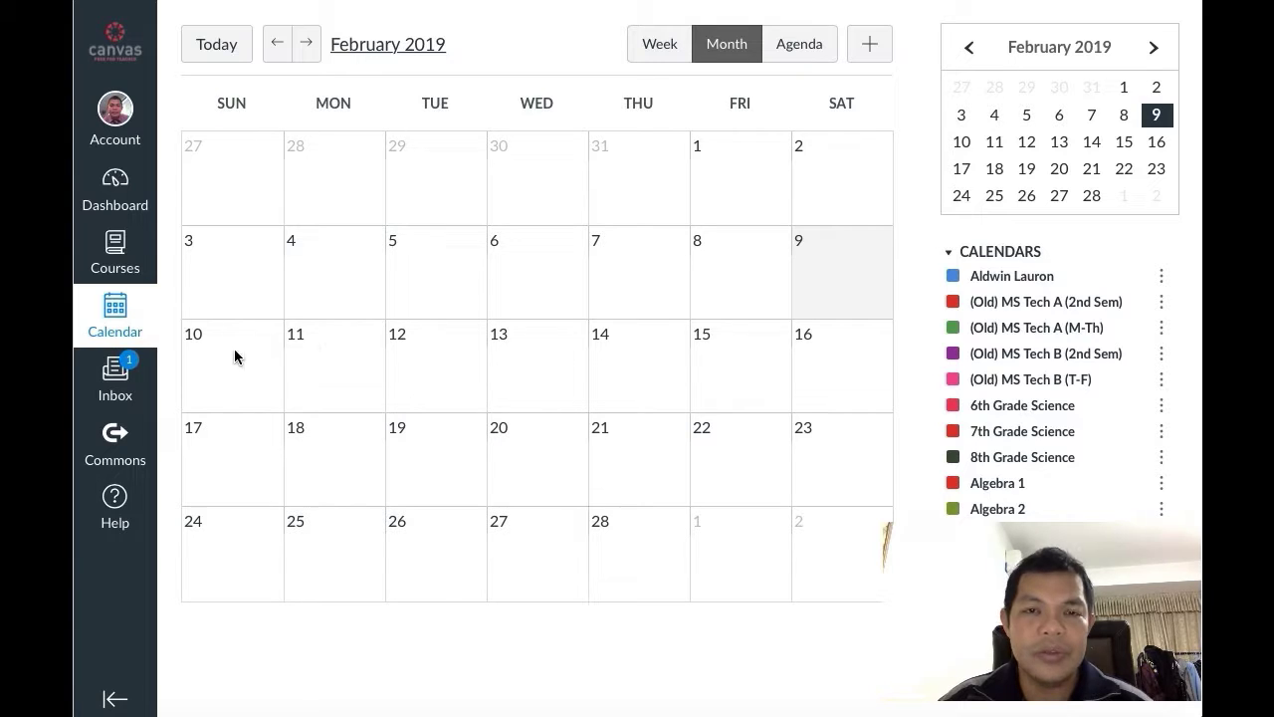
Visit the Inbox, browse the Commons shared-resource library, and bring up the Help links.
click(115, 375)
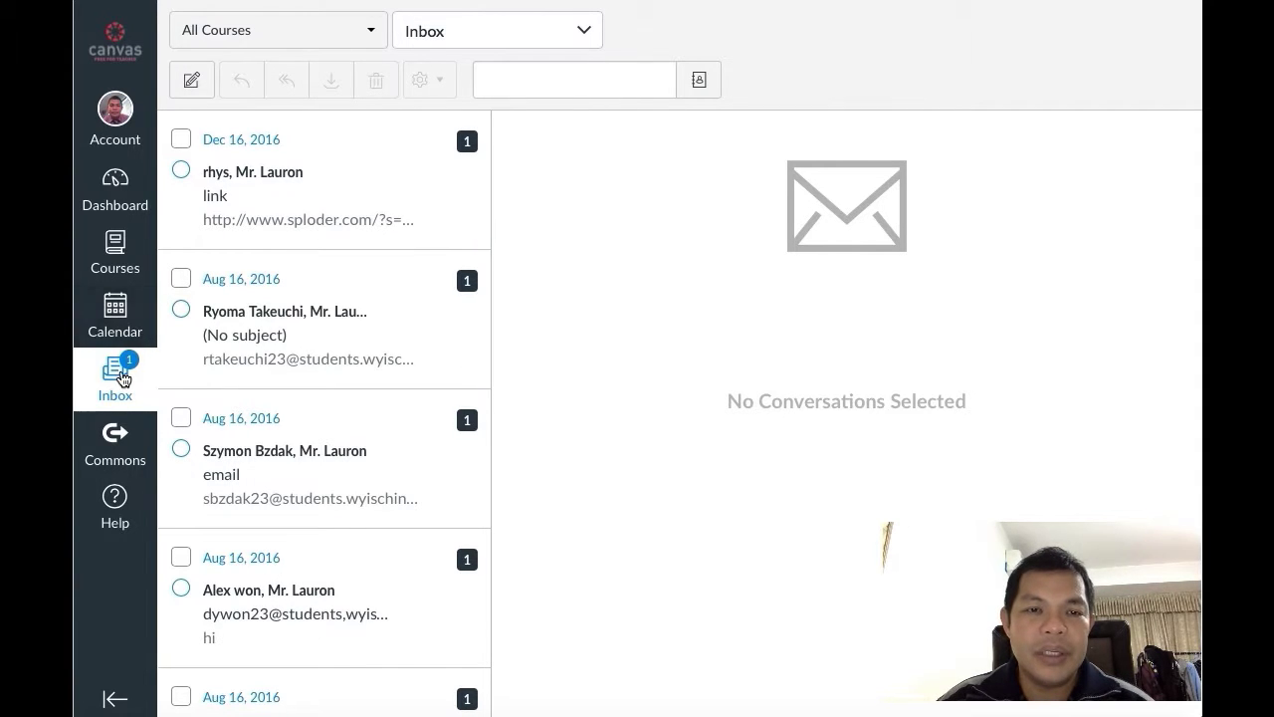
click(117, 448)
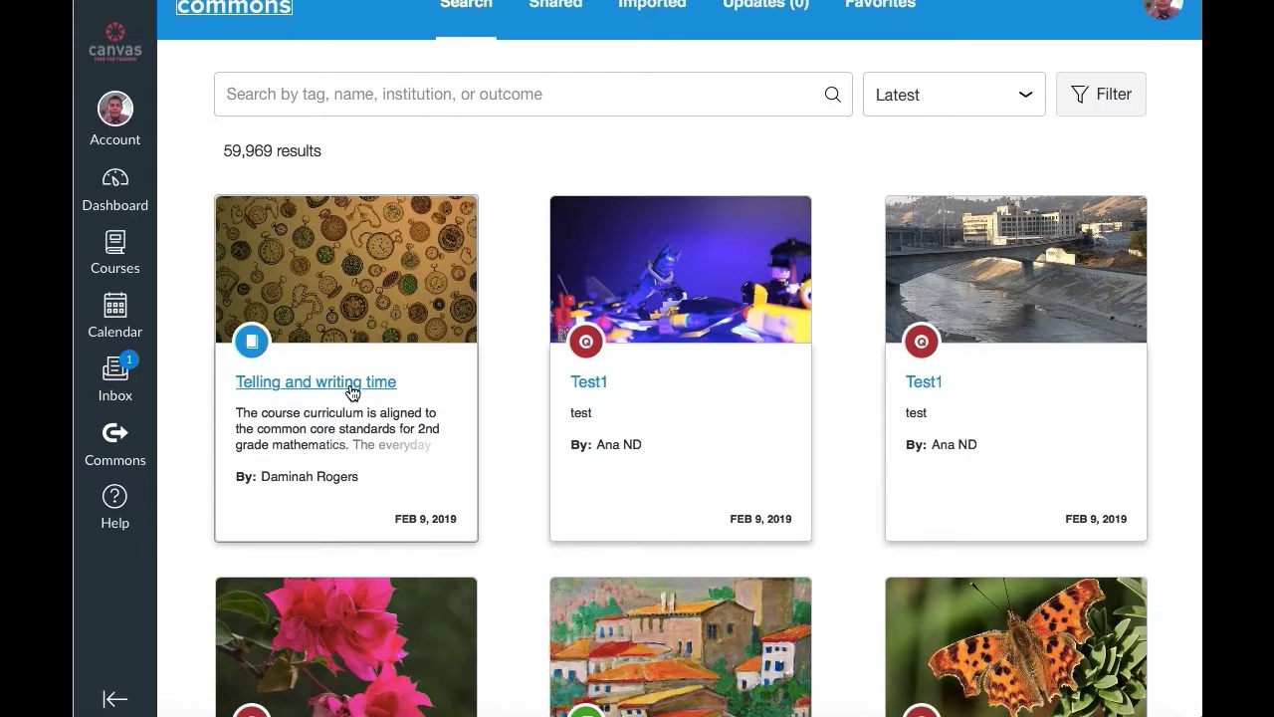
scroll(350, 391, down, 3)
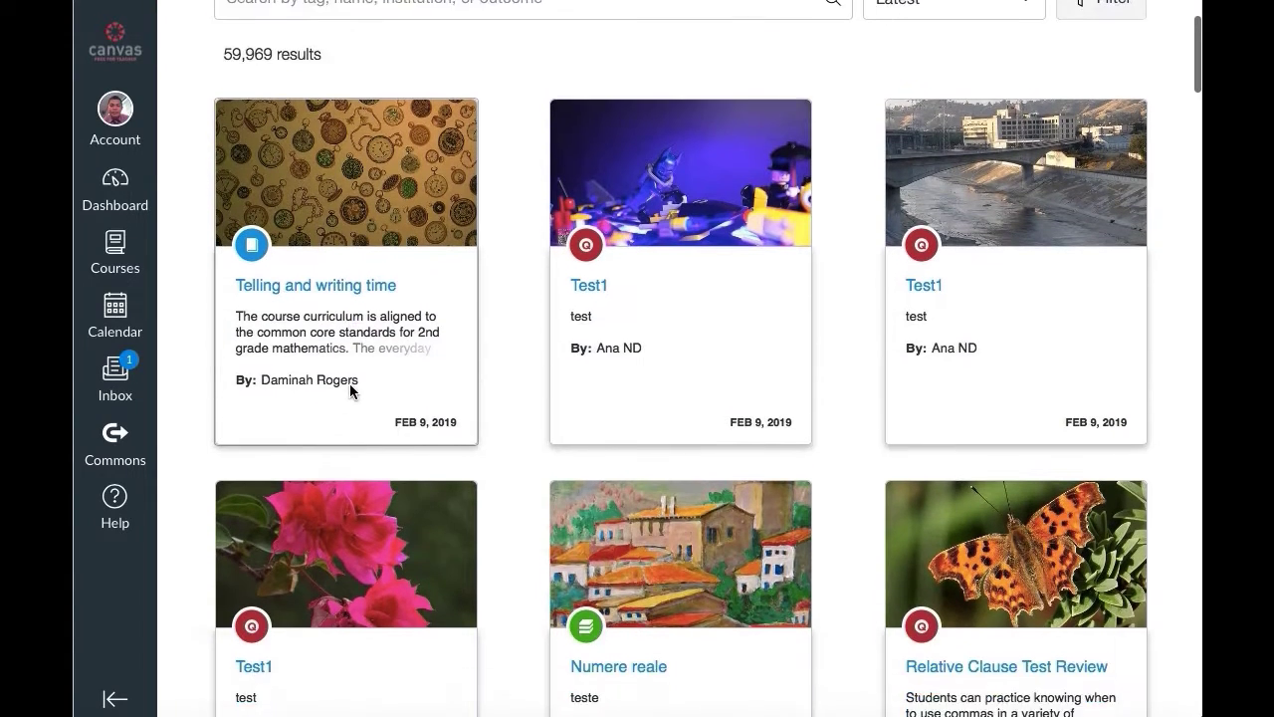
scroll(350, 391, down, 10)
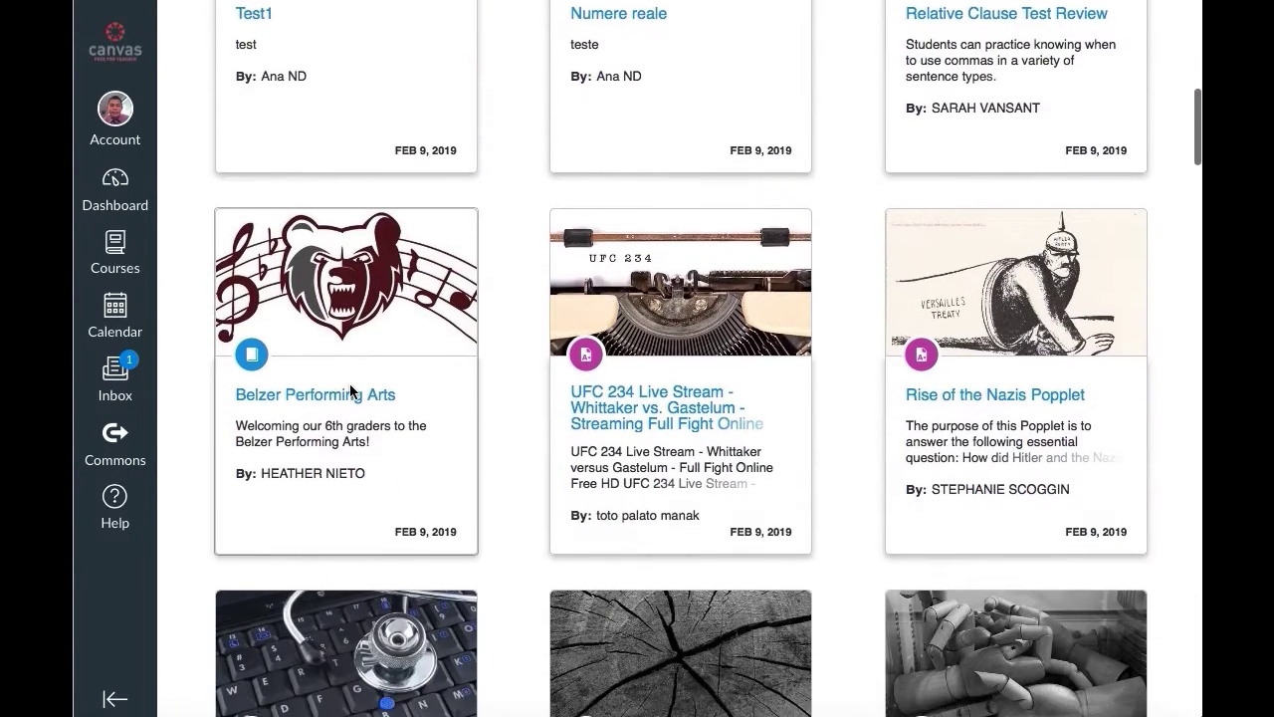
scroll(351, 388, up, 8)
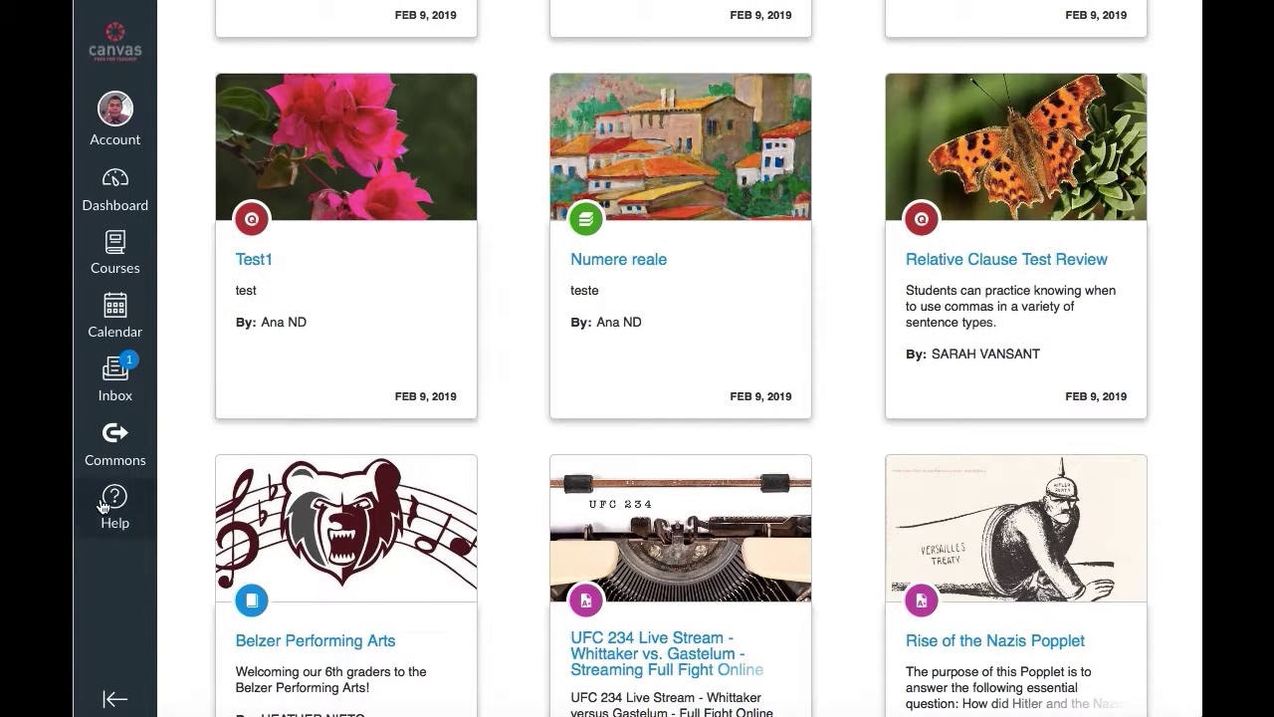
click(116, 496)
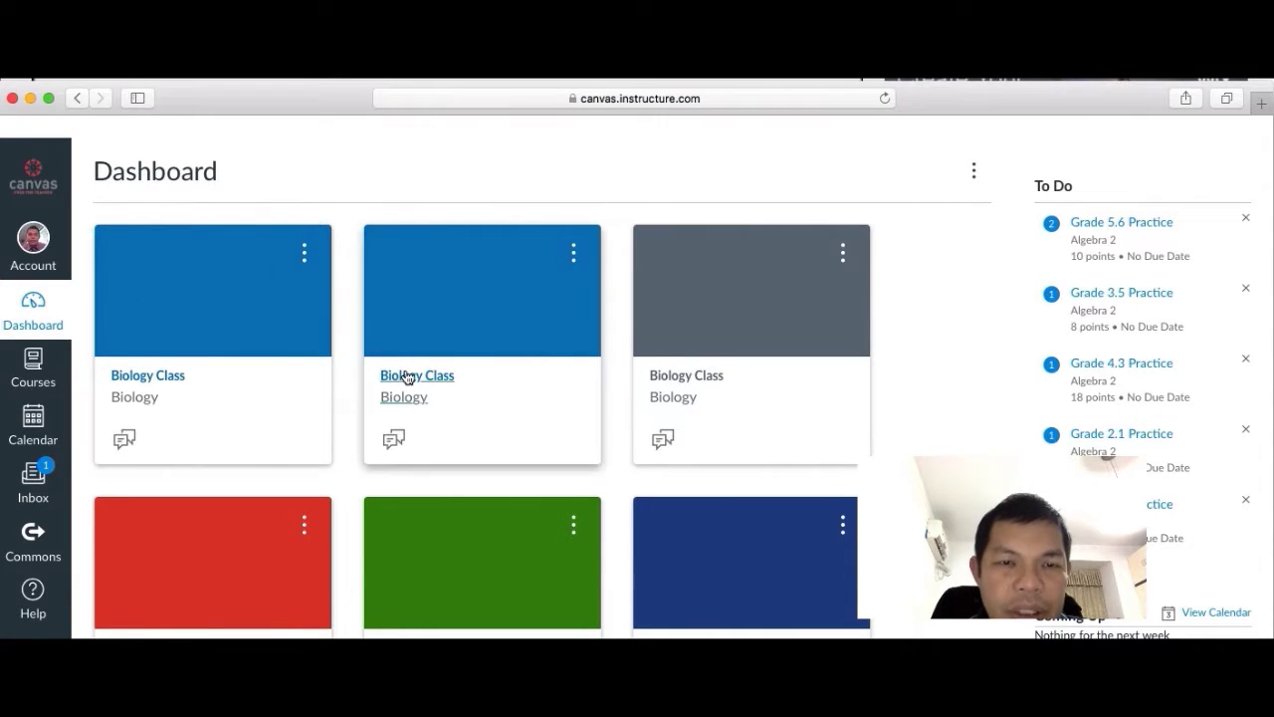
Open the Science Class course from the Dashboard and view its empty Assignments list.
scroll(852, 431, down, 10)
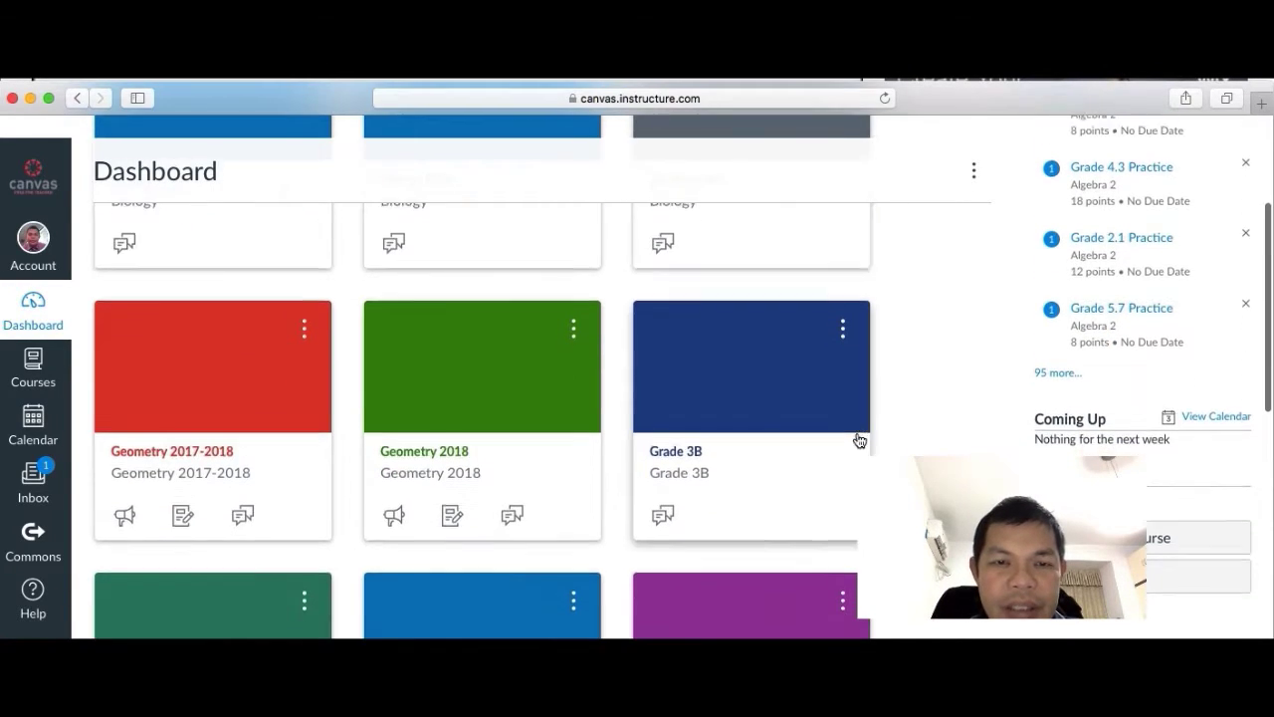
scroll(859, 441, down, 10)
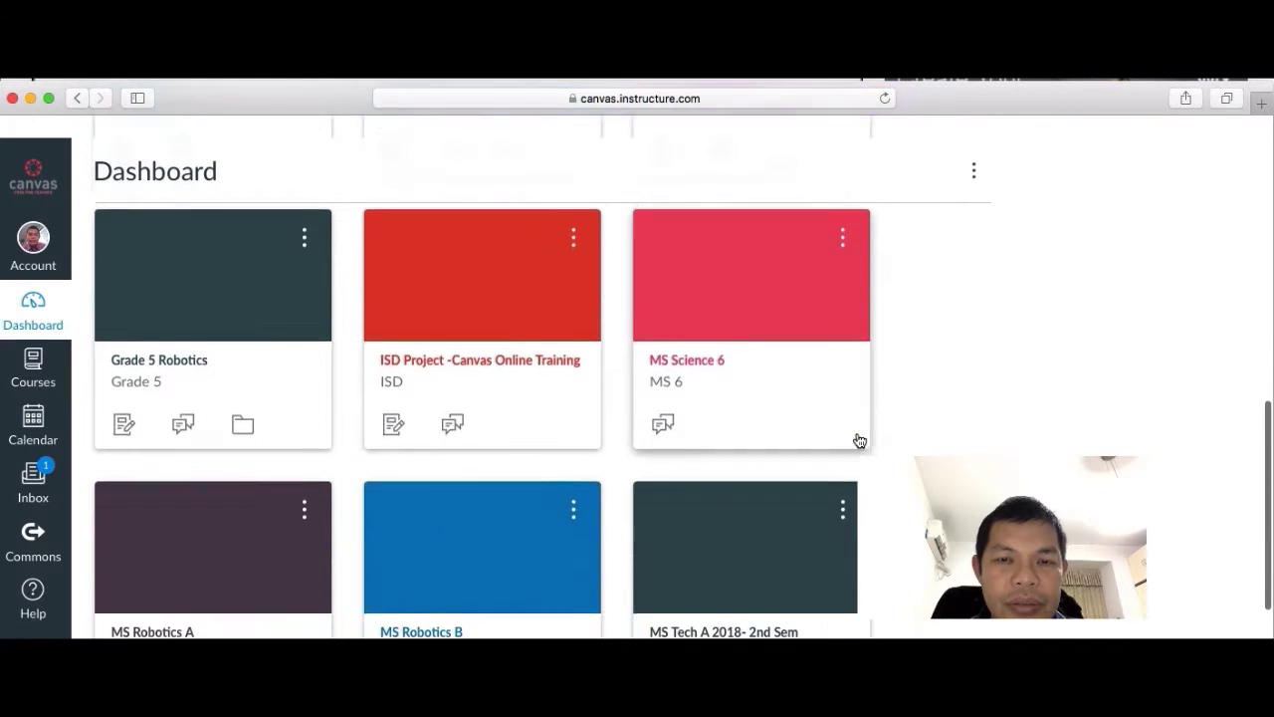
scroll(860, 441, down, 3)
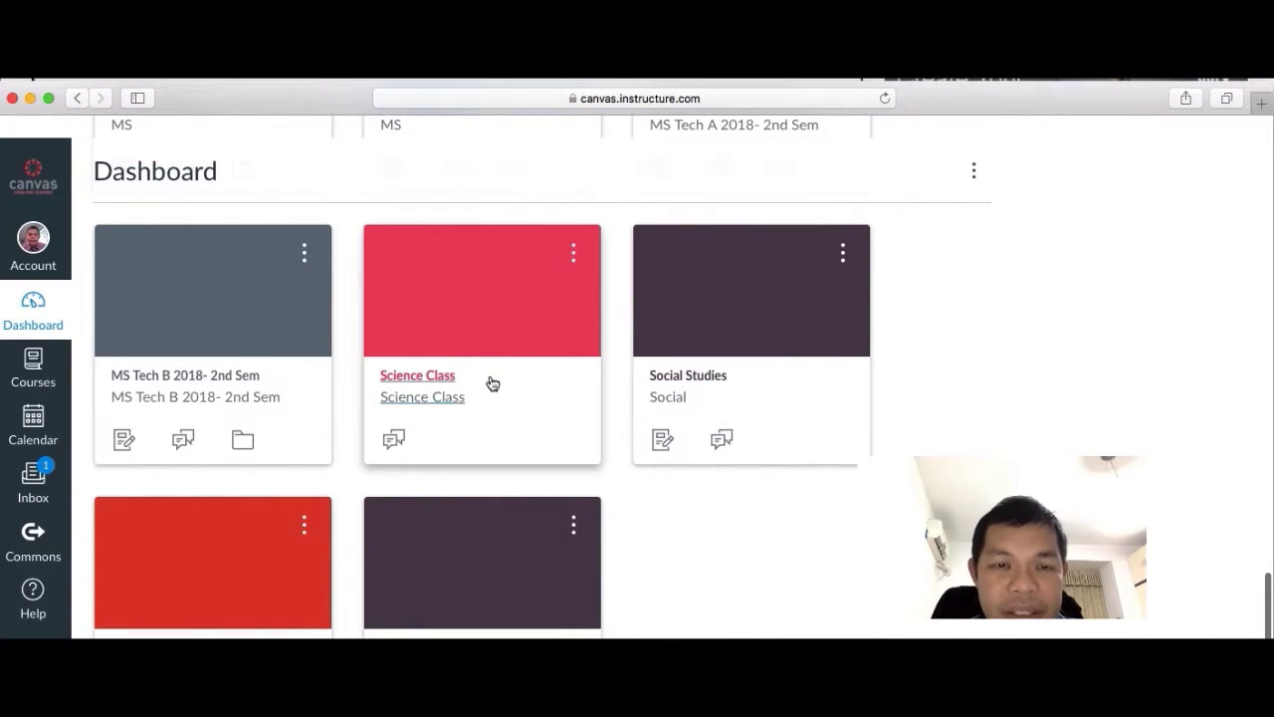
click(419, 375)
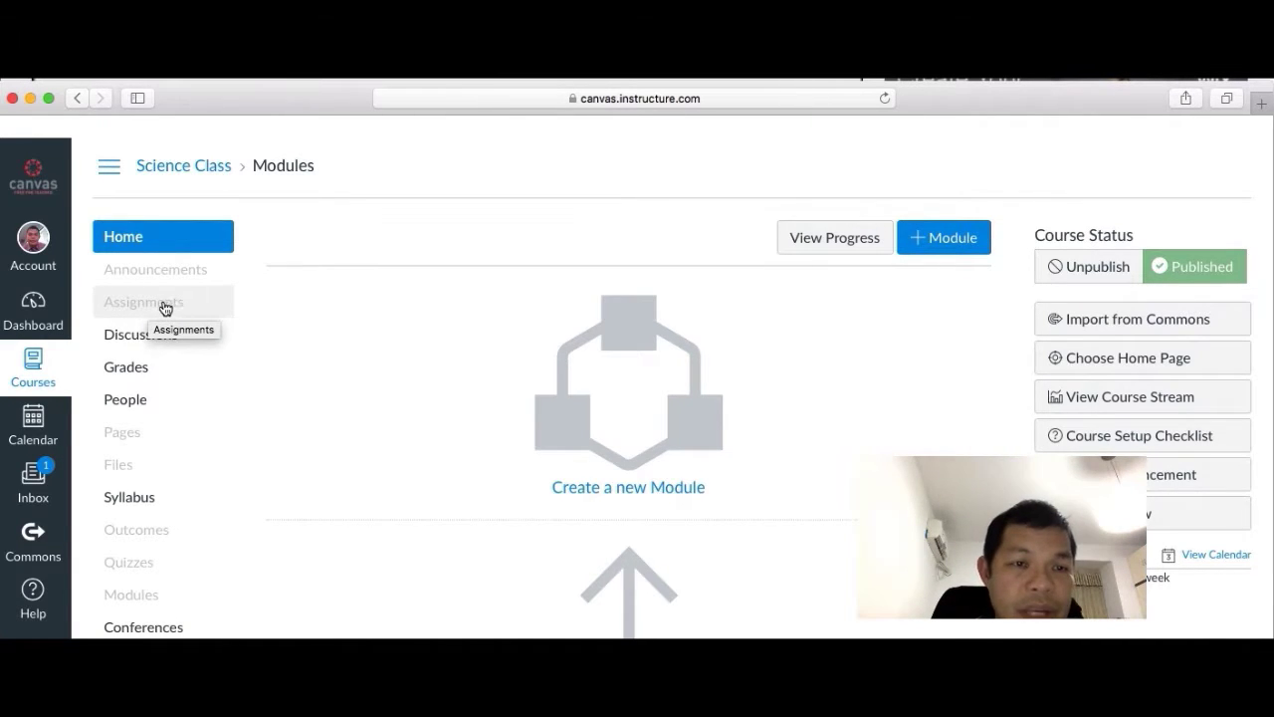
click(169, 307)
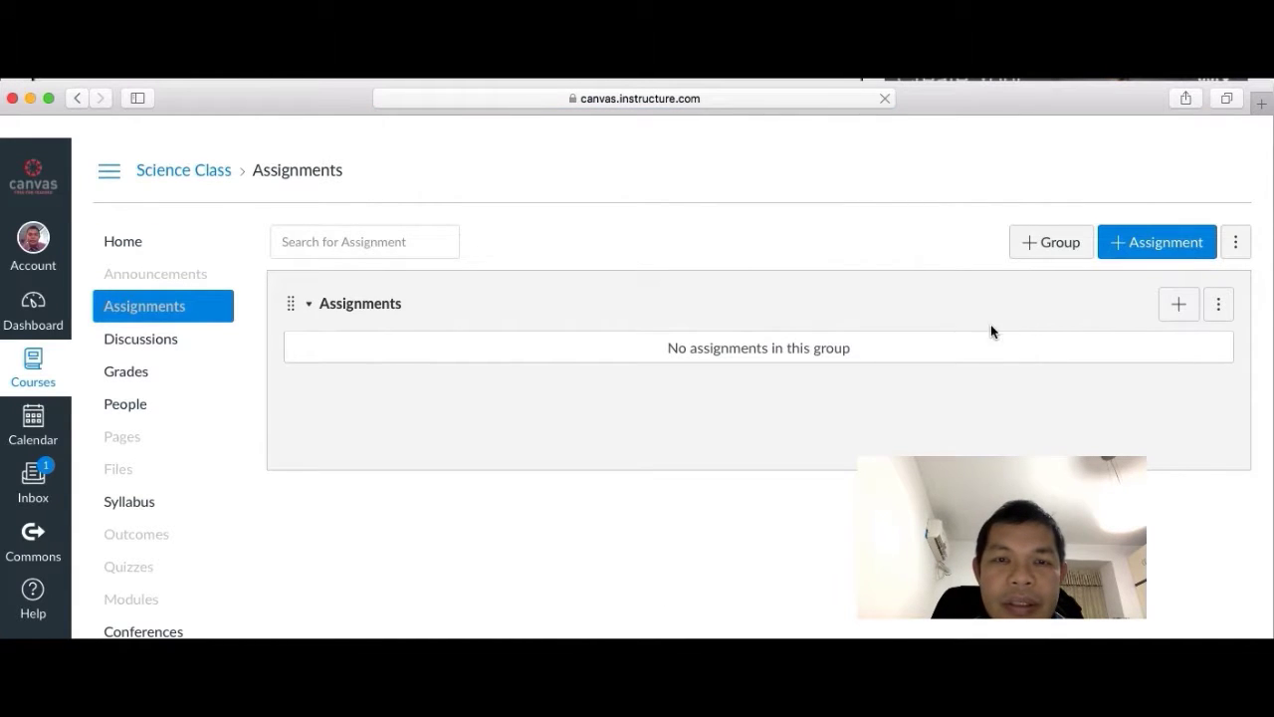
Create a new assignment 'Simple Machines' described as 'Watch a video on simple machines using this link'.
click(1132, 243)
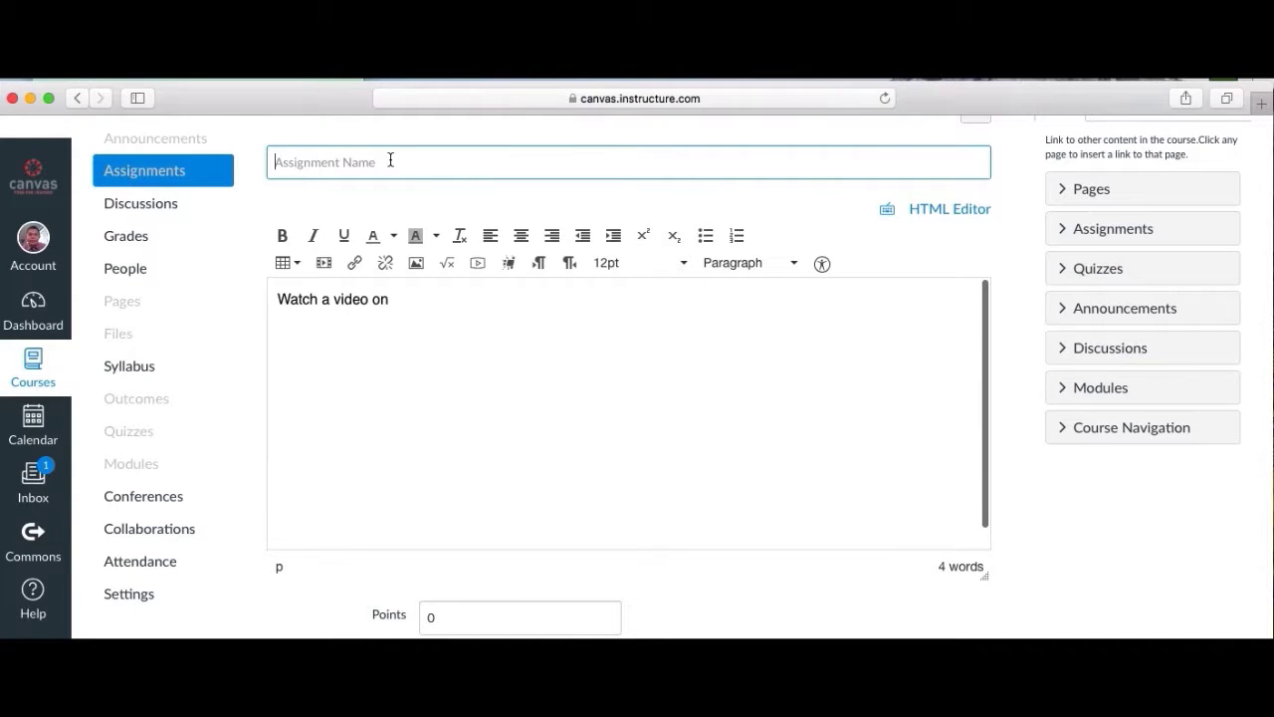
text(Simple Machines)
drag(412, 309, 255, 296)
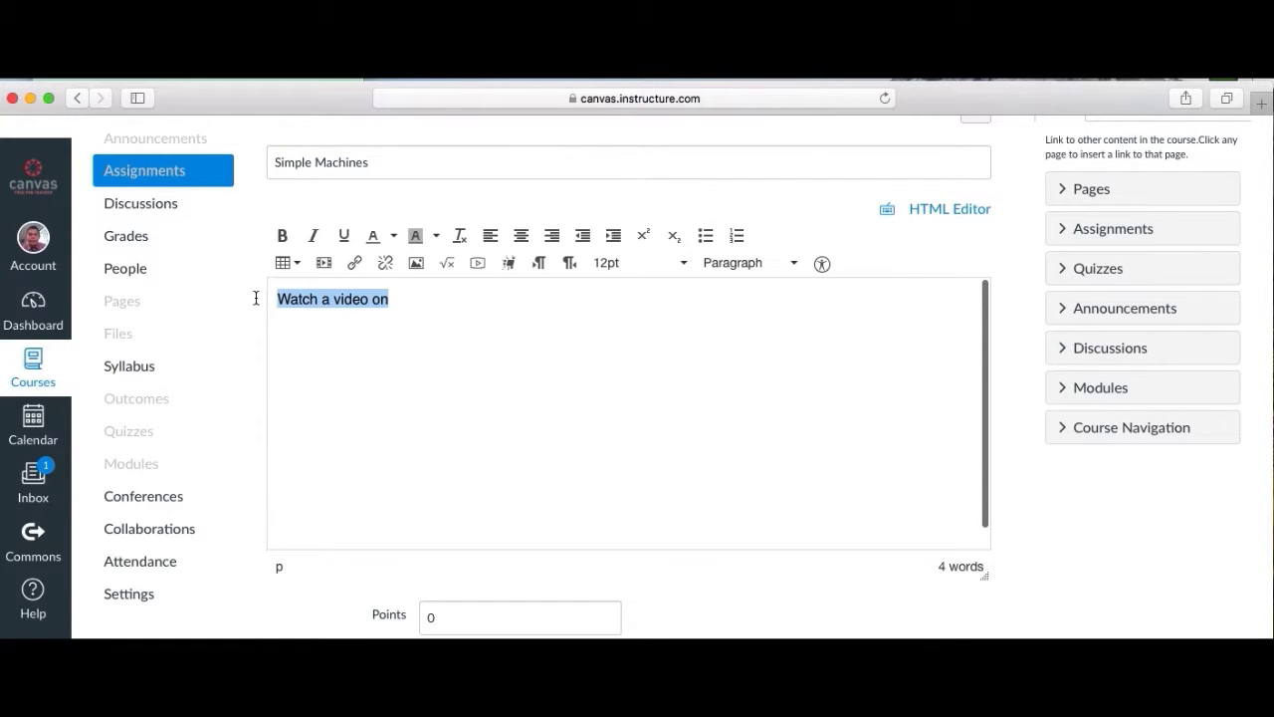
click(413, 301)
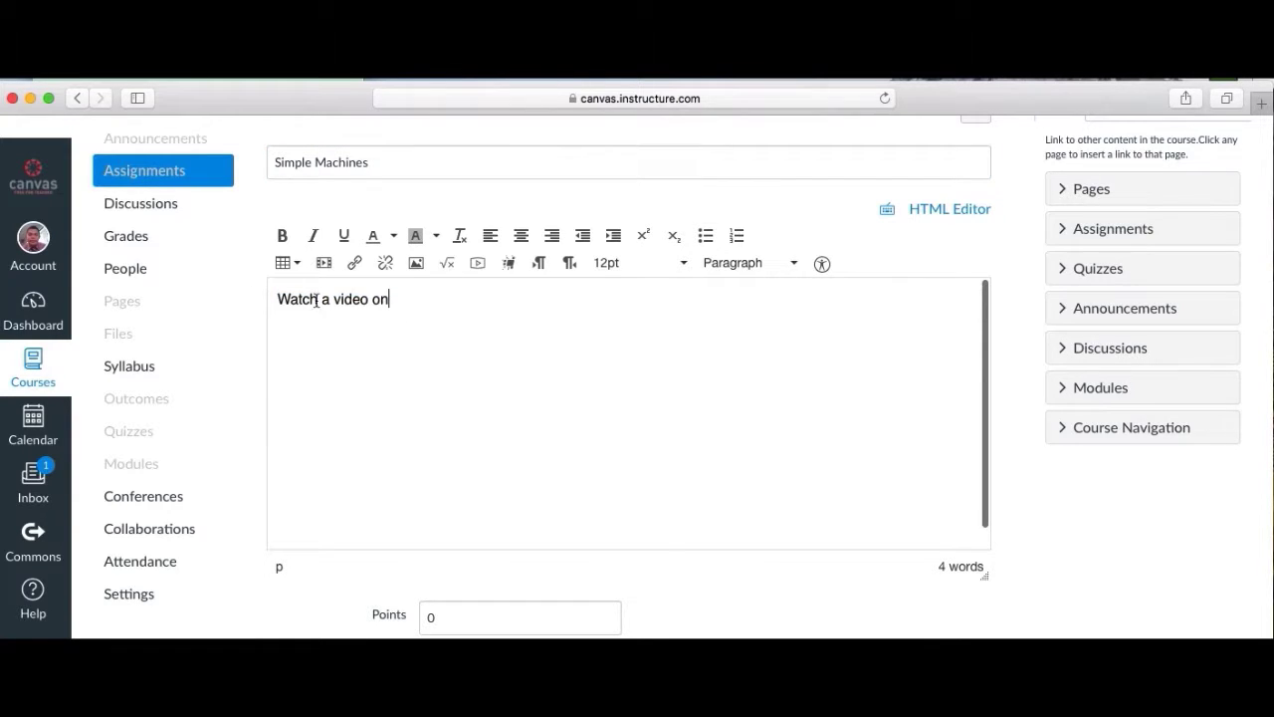
text(simple machi)
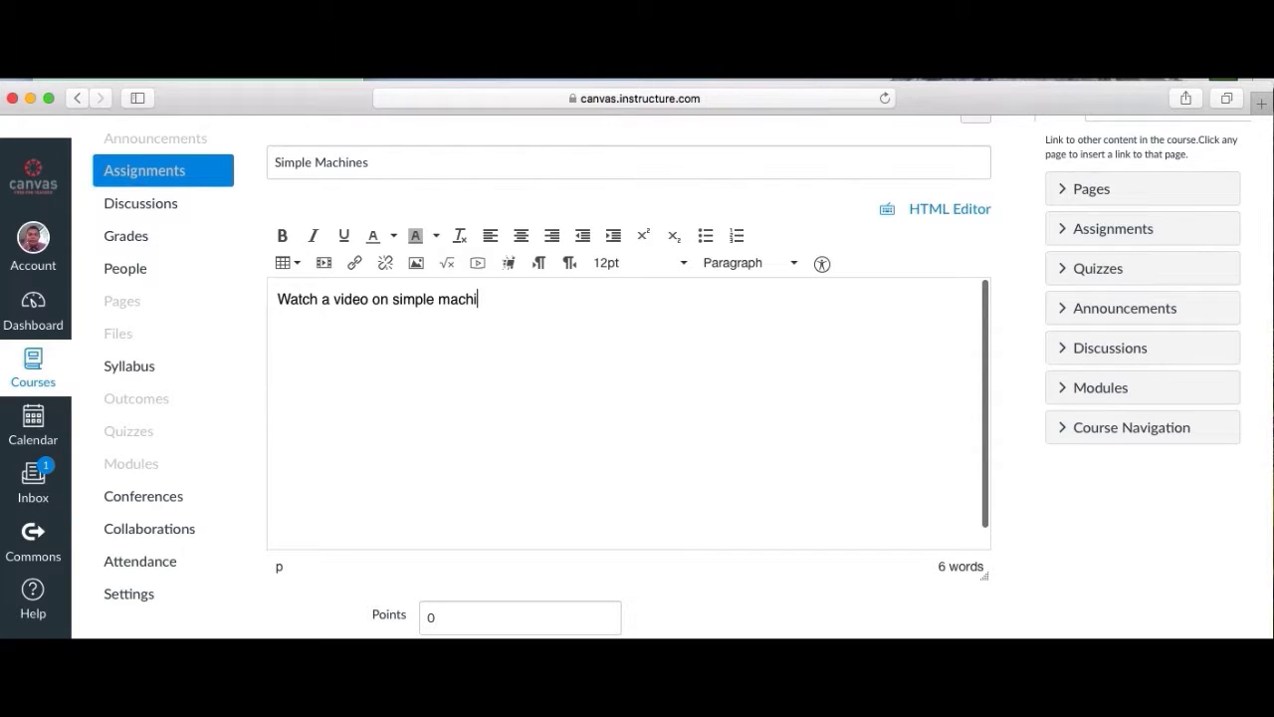
text(nes using this link)
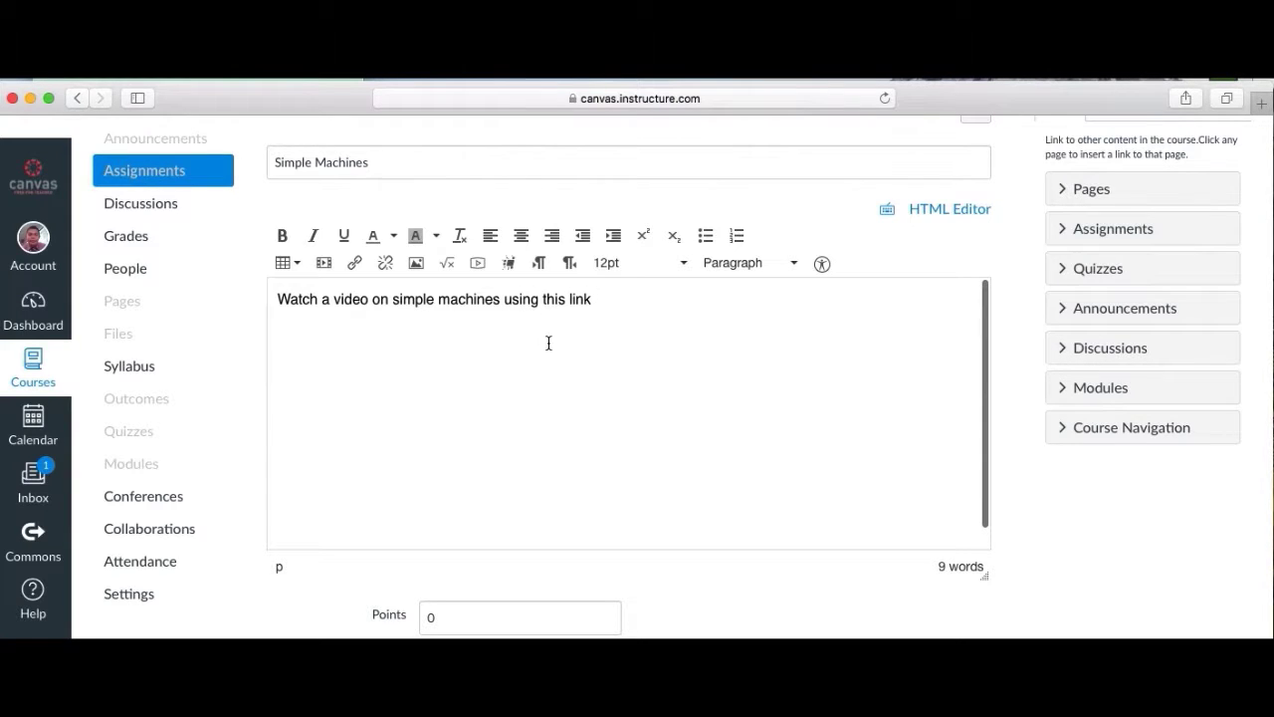
Insert the YouTube video link, then add 'After watching the video, answer the following questions'.
click(354, 263)
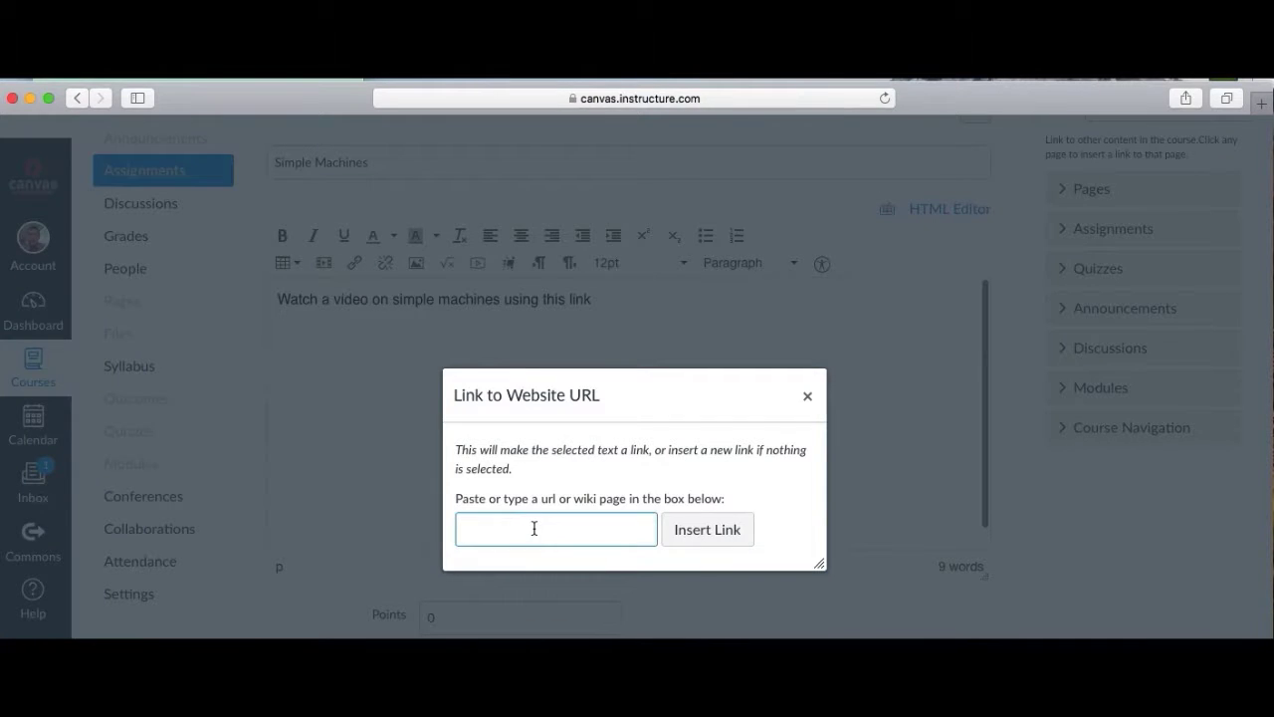
key(super+v)
click(699, 533)
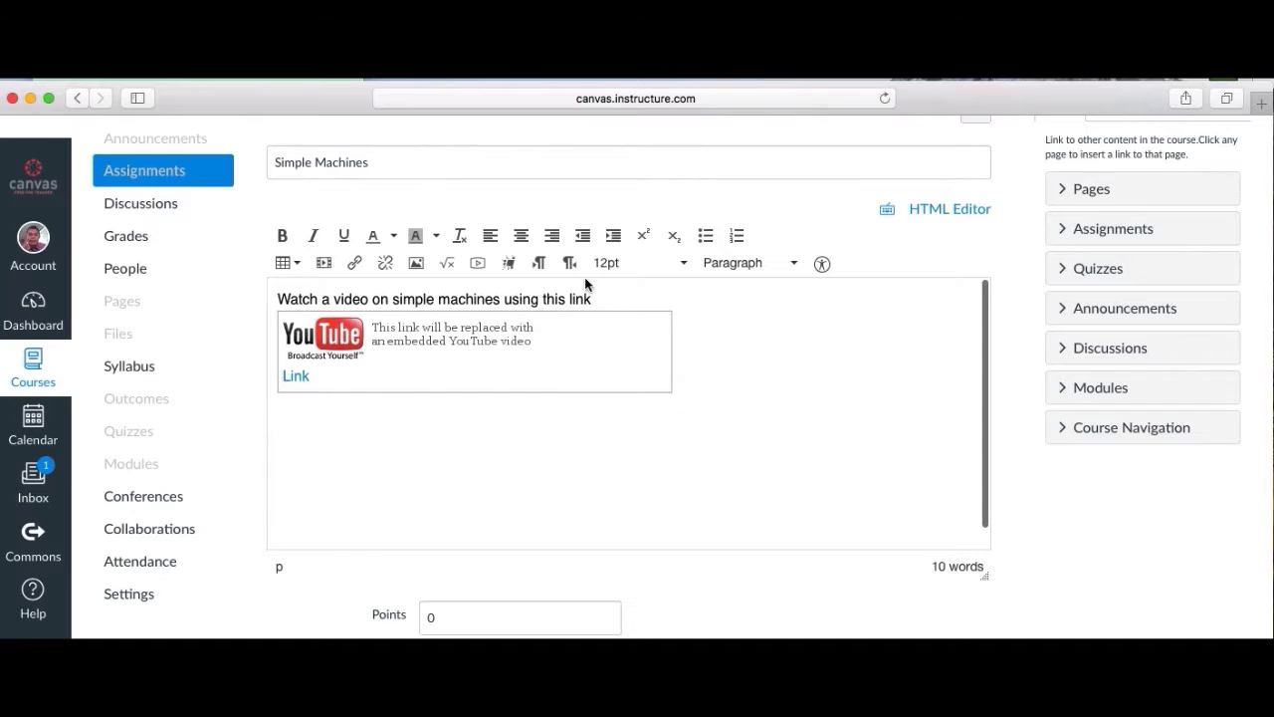
click(706, 428)
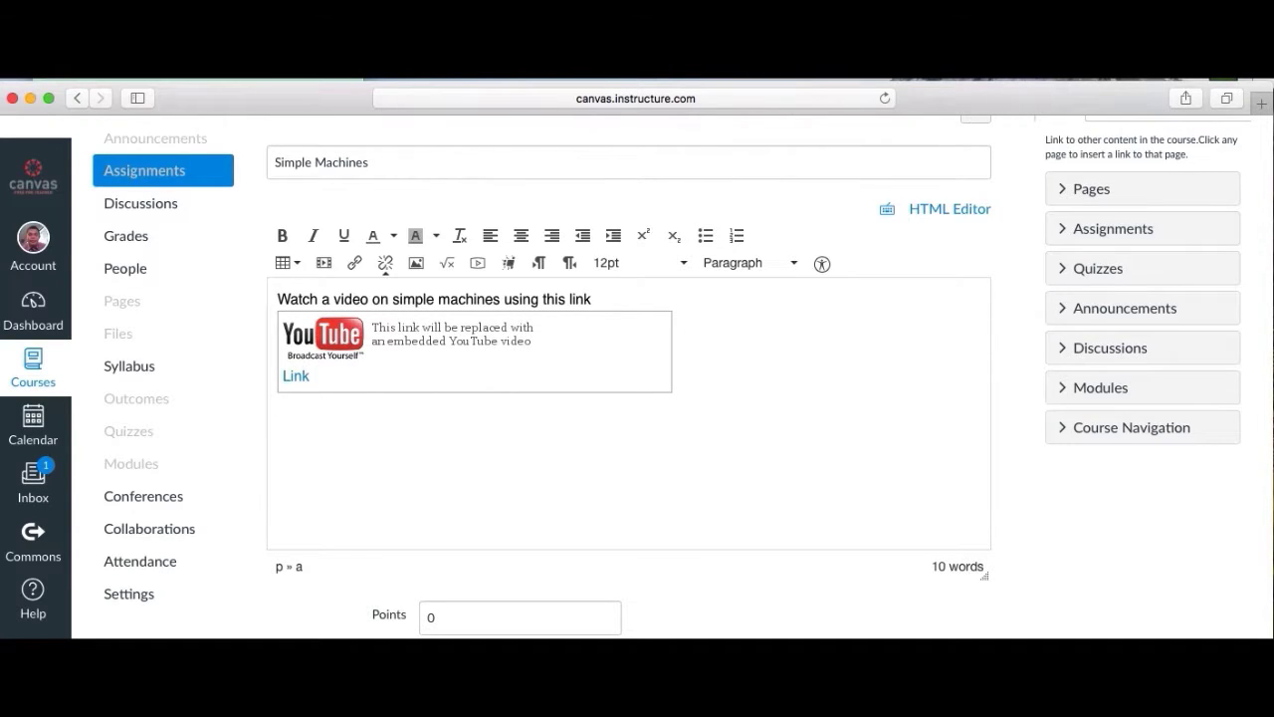
click(395, 426)
text(After watching the )
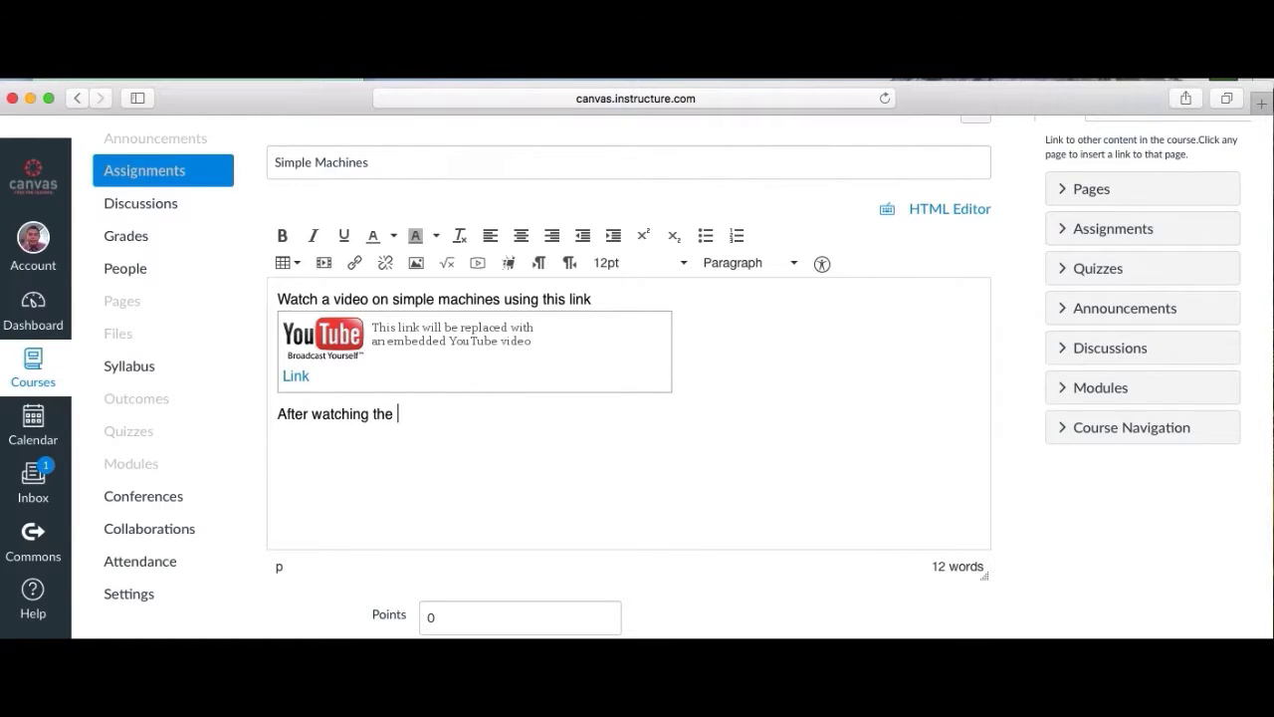
text(video, answer the fol)
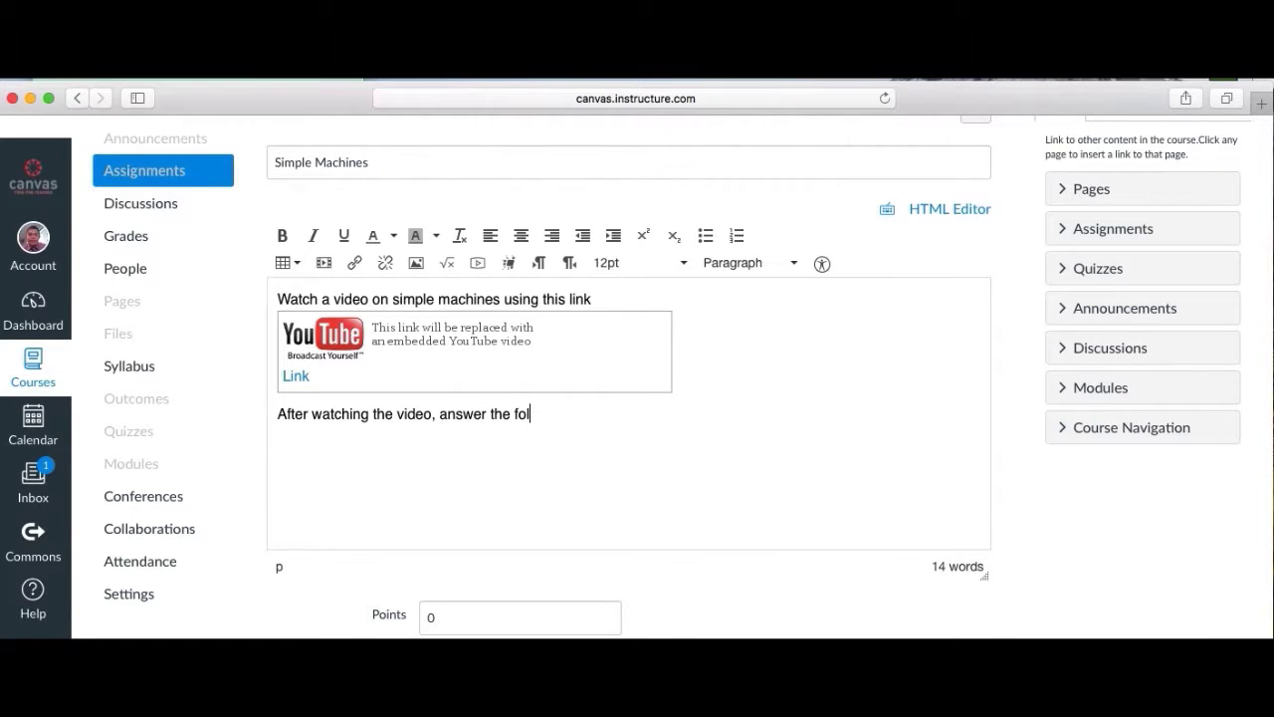
text(lowing questions,)
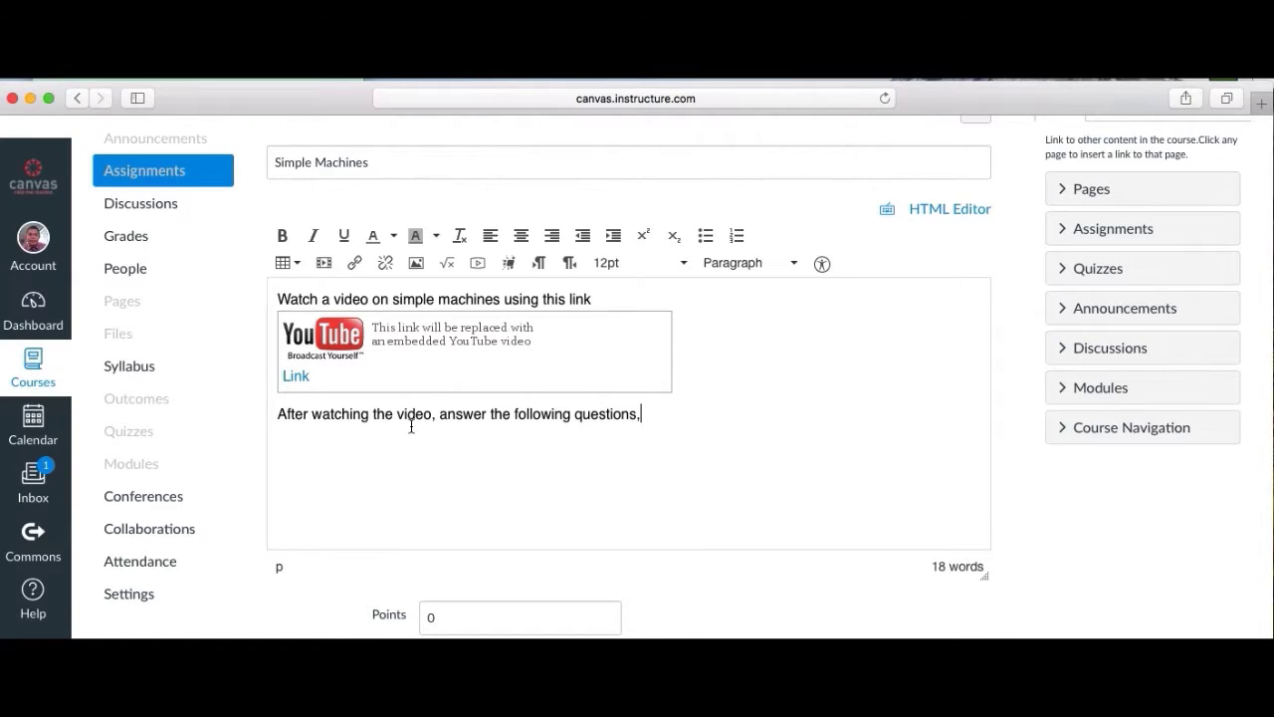
key(BackSpace)
text(.)
Change the assignment's points from 0 to 15.
scroll(805, 455, down, 1)
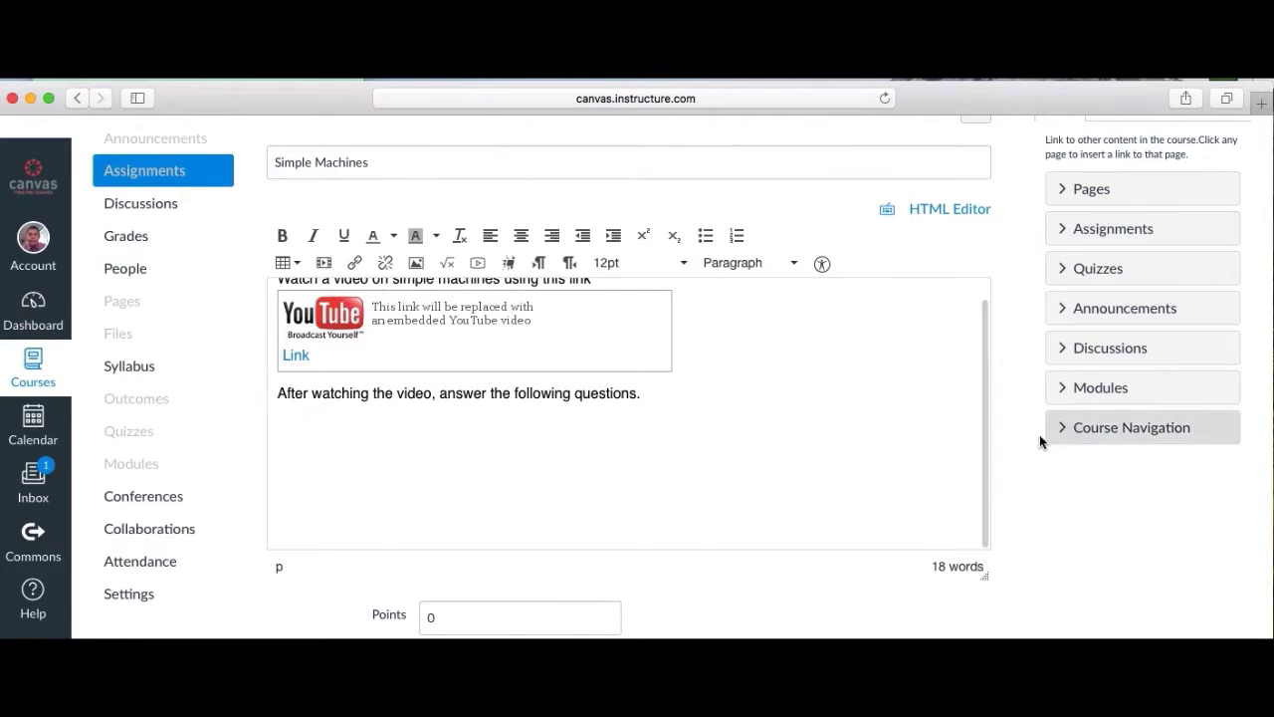
scroll(1022, 481, down, 5)
click(574, 393)
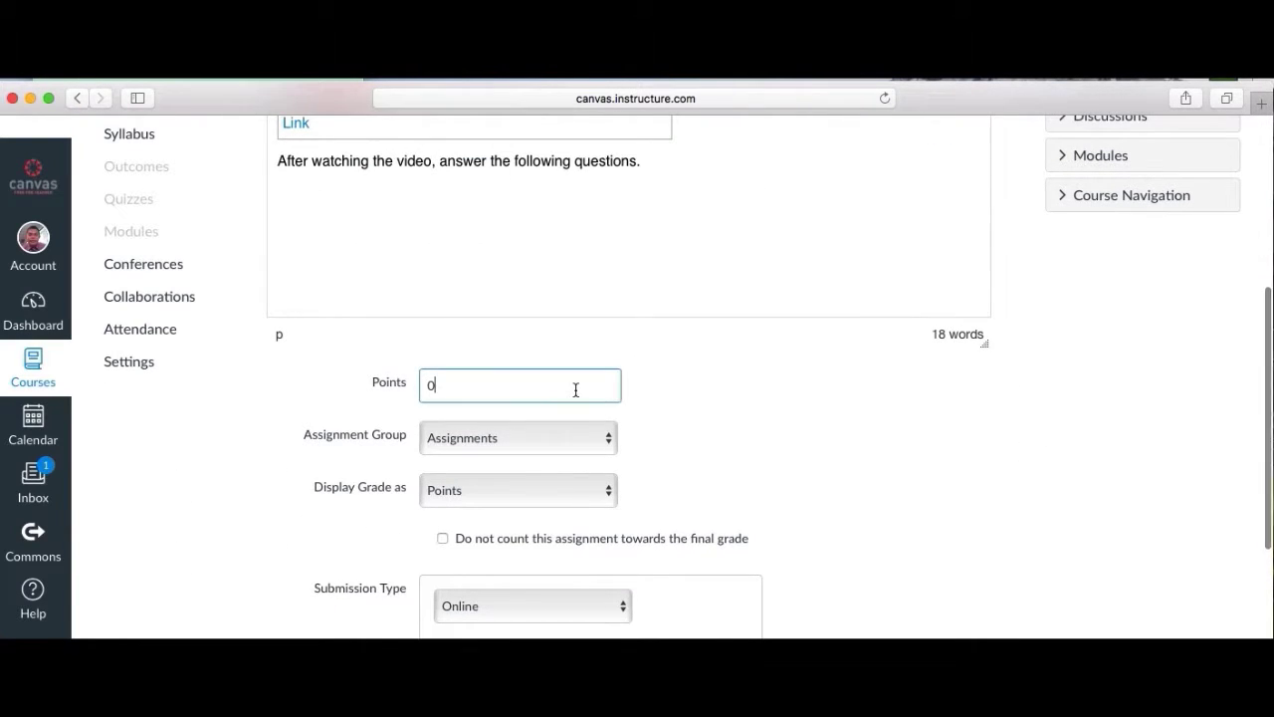
key(BackSpace)
text(15)
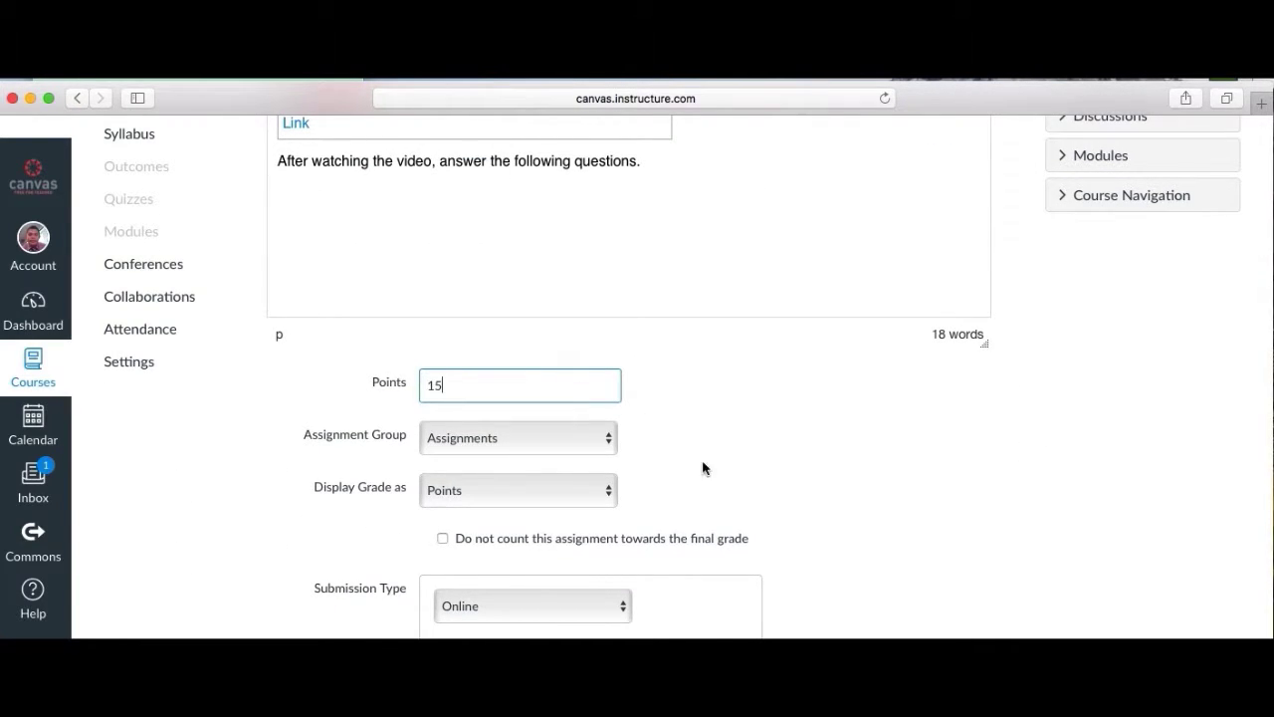
click(709, 467)
Allow Text Entry, Website URL and File Upload submissions, then save and publish the assignment.
scroll(711, 470, down, 3)
scroll(711, 470, down, 3)
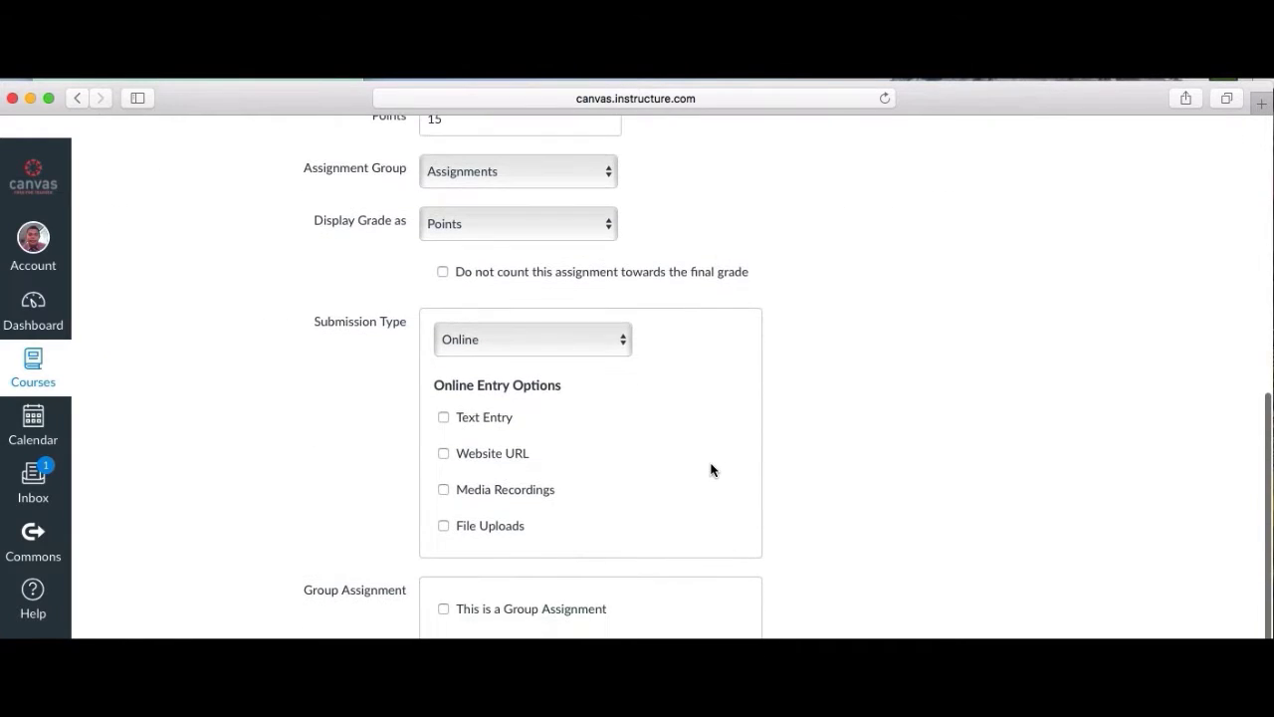
click(445, 420)
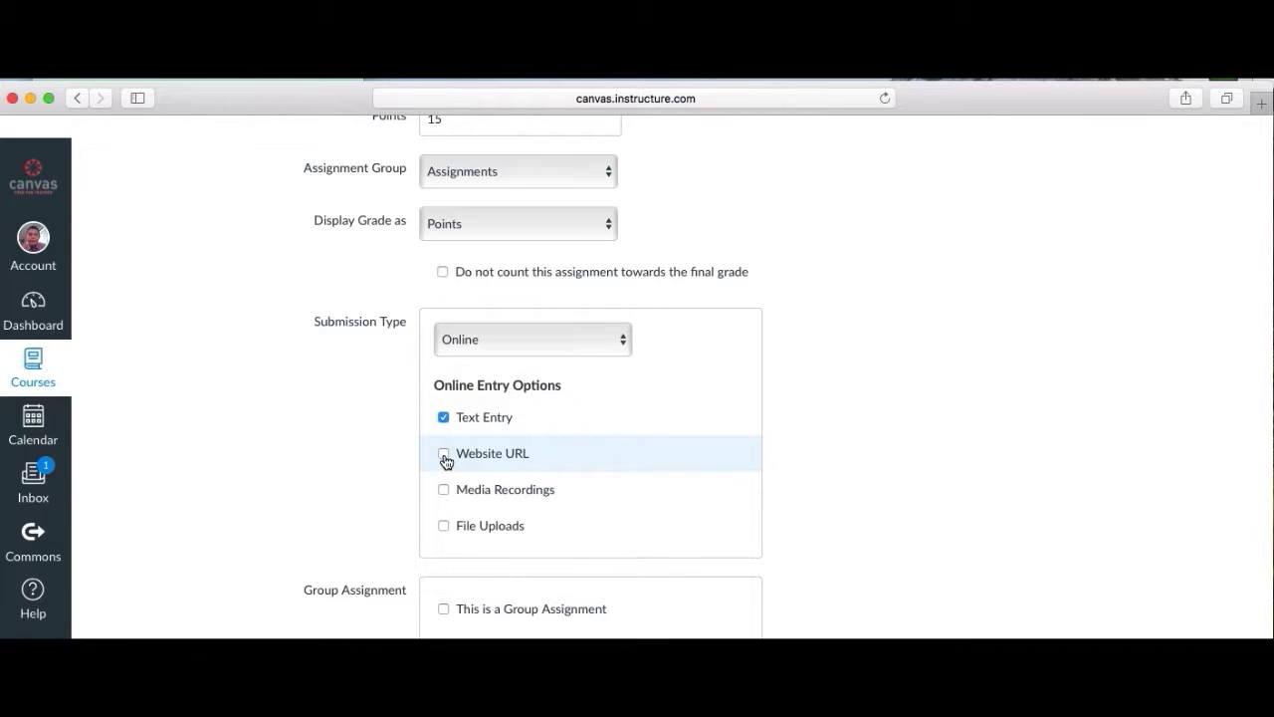
click(444, 455)
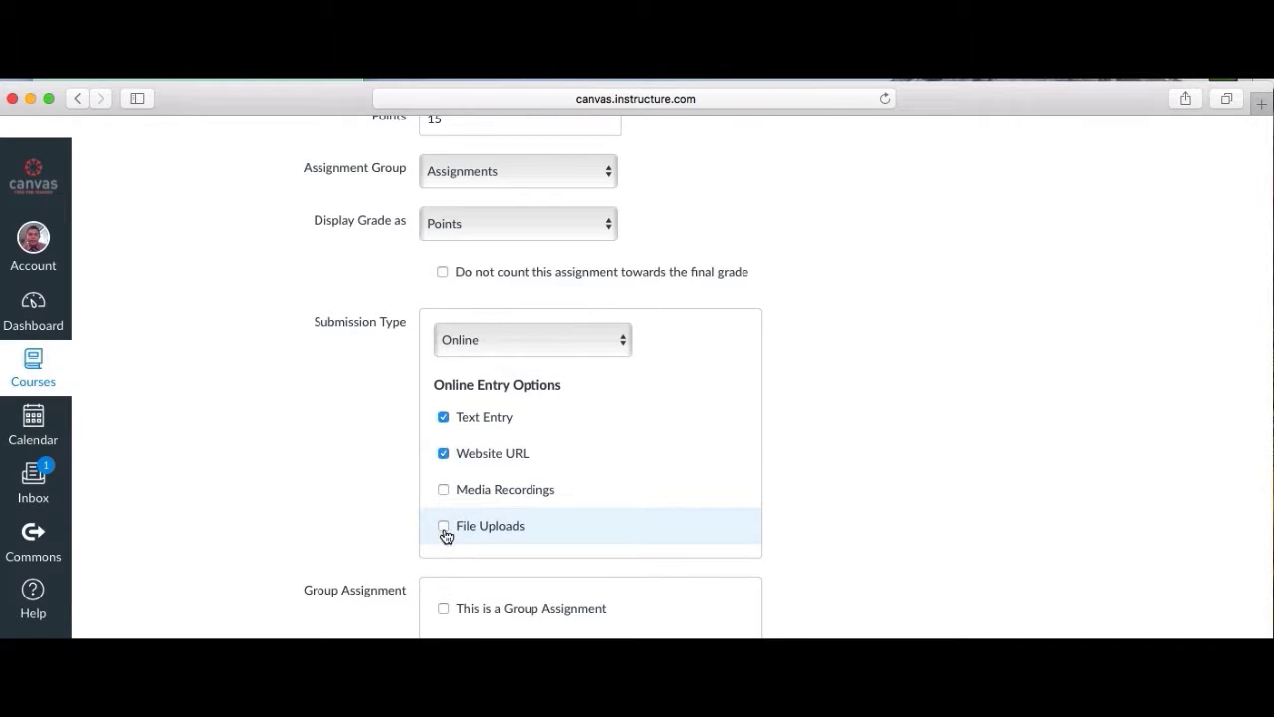
click(444, 526)
scroll(634, 525, down, 5)
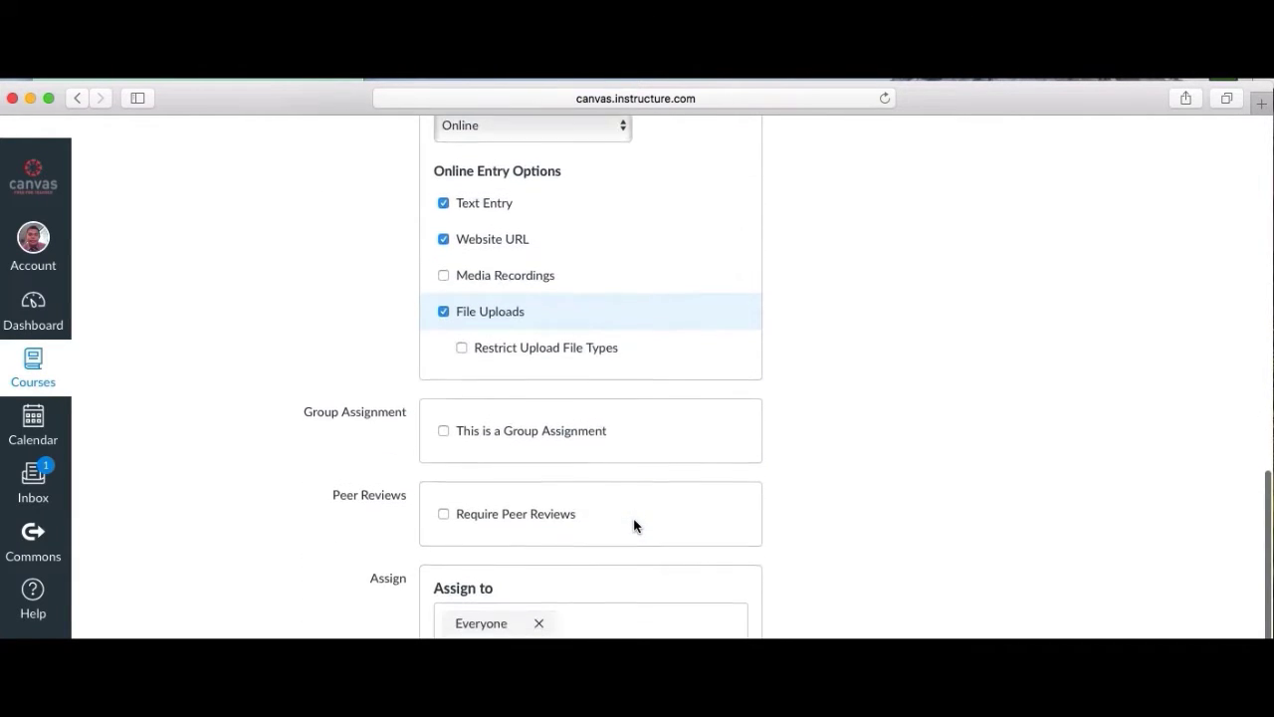
scroll(634, 525, down, 4)
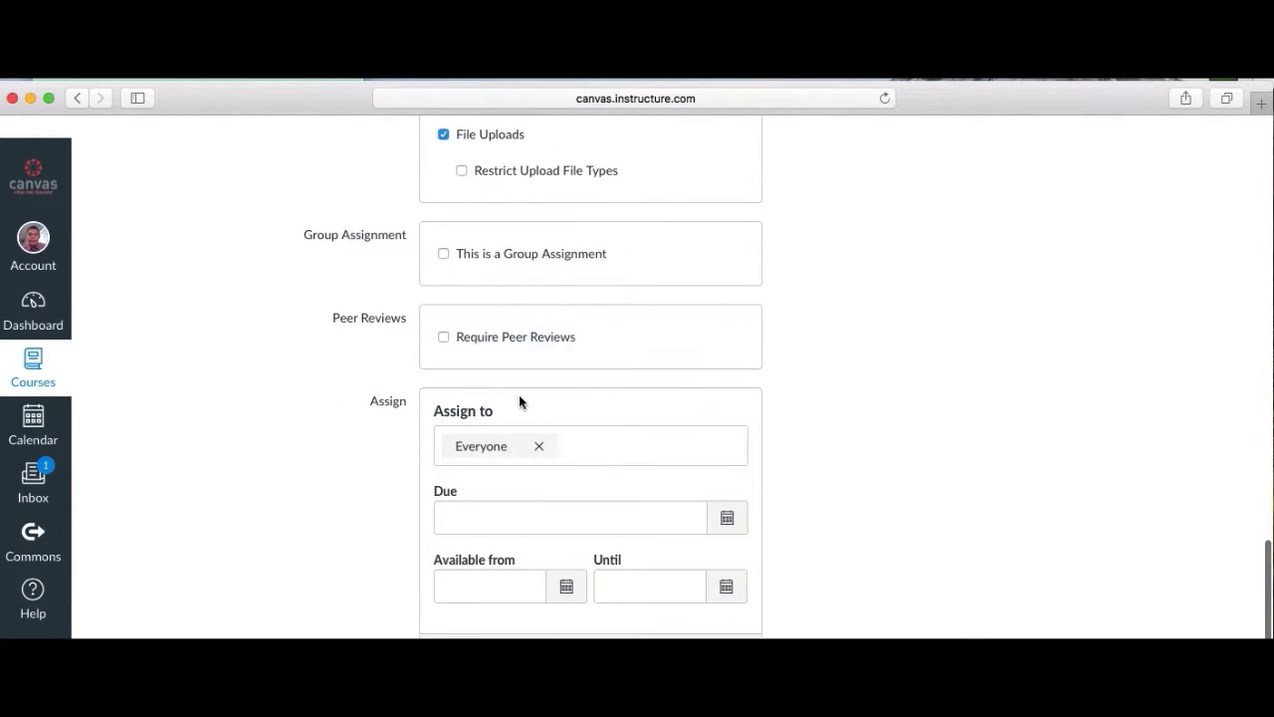
scroll(518, 399, down, 1)
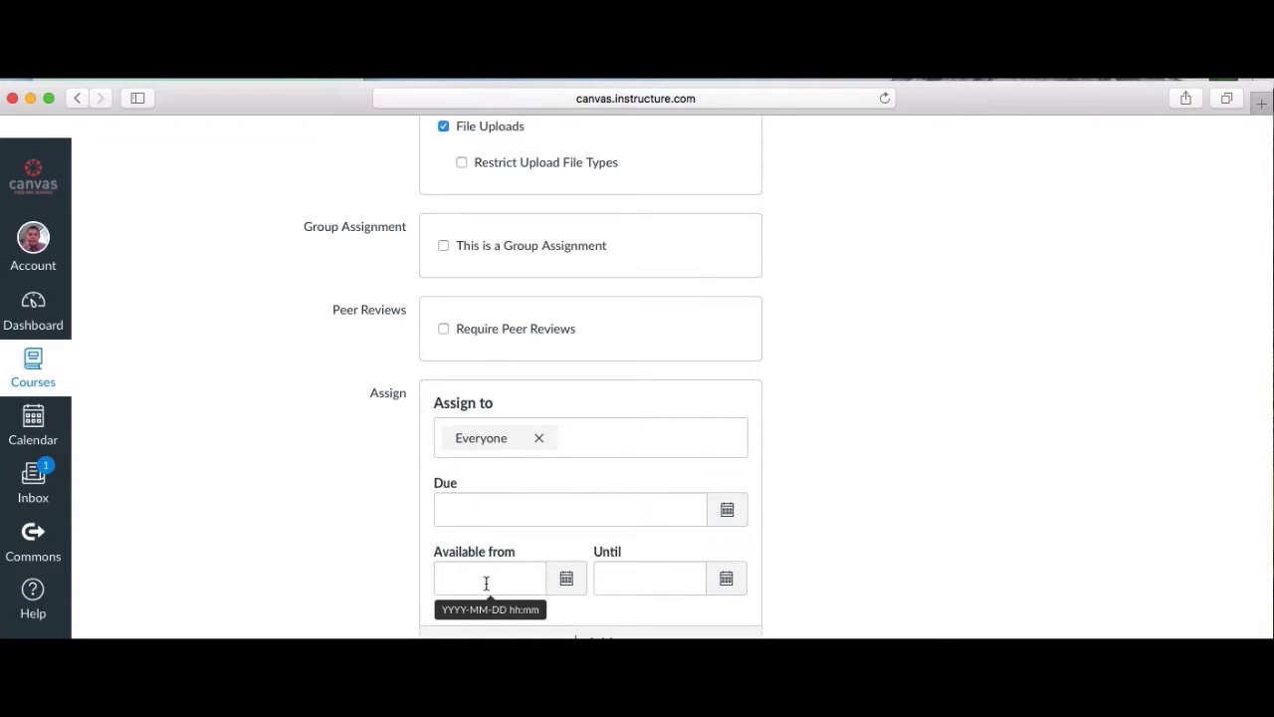
scroll(841, 565, down, 1)
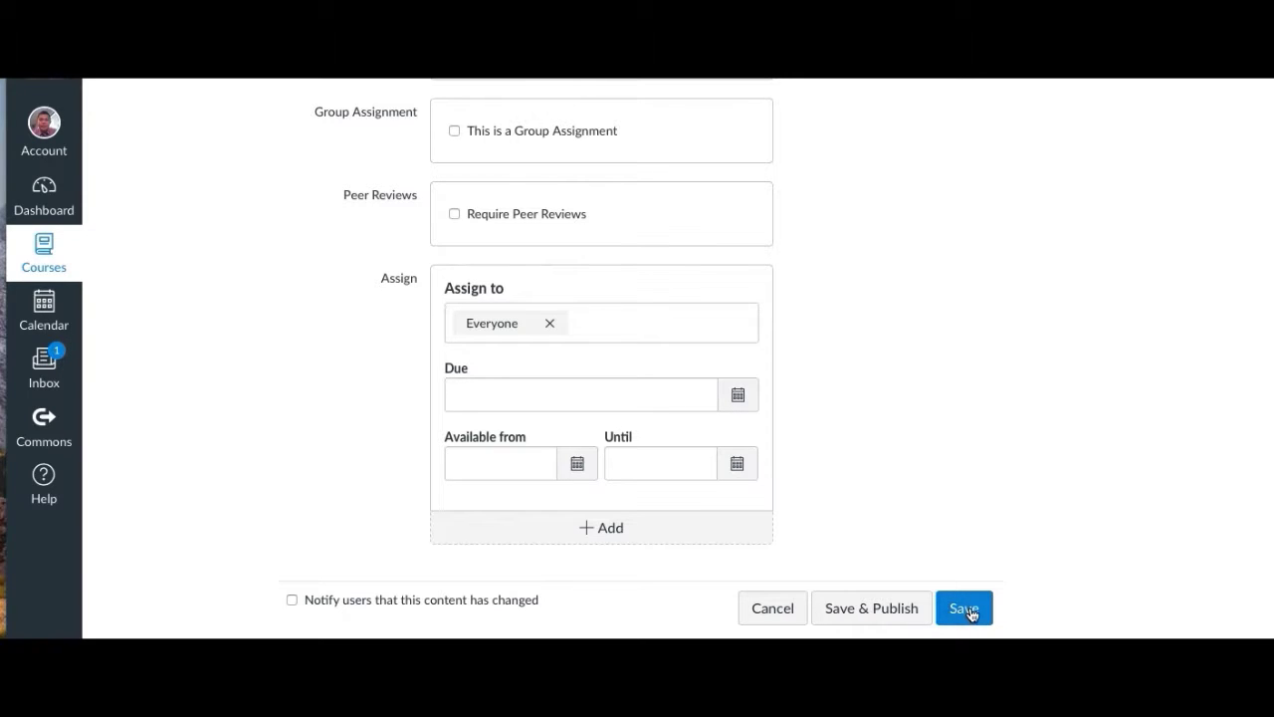
click(879, 614)
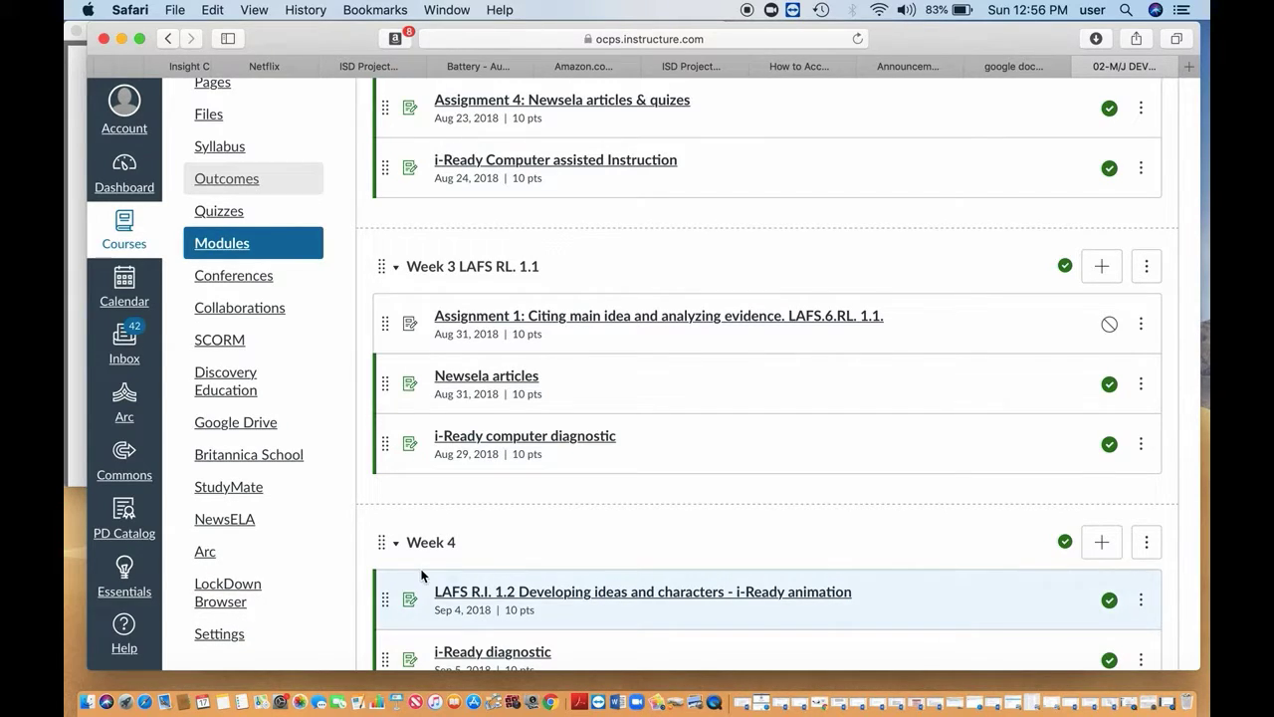
Open the language arts course's Settings to view its Course Details.
click(221, 634)
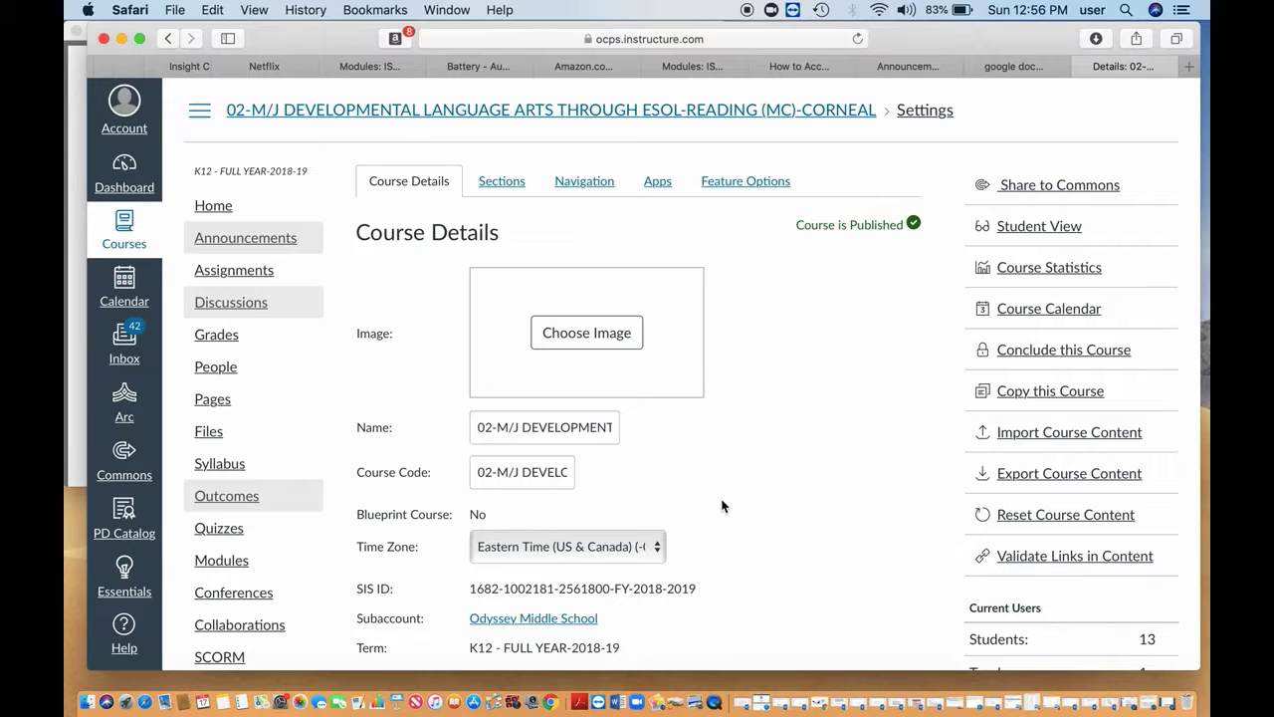
Import by copying the 01-M/J Intensive Reading course, choosing 'Select specific content'.
click(1057, 435)
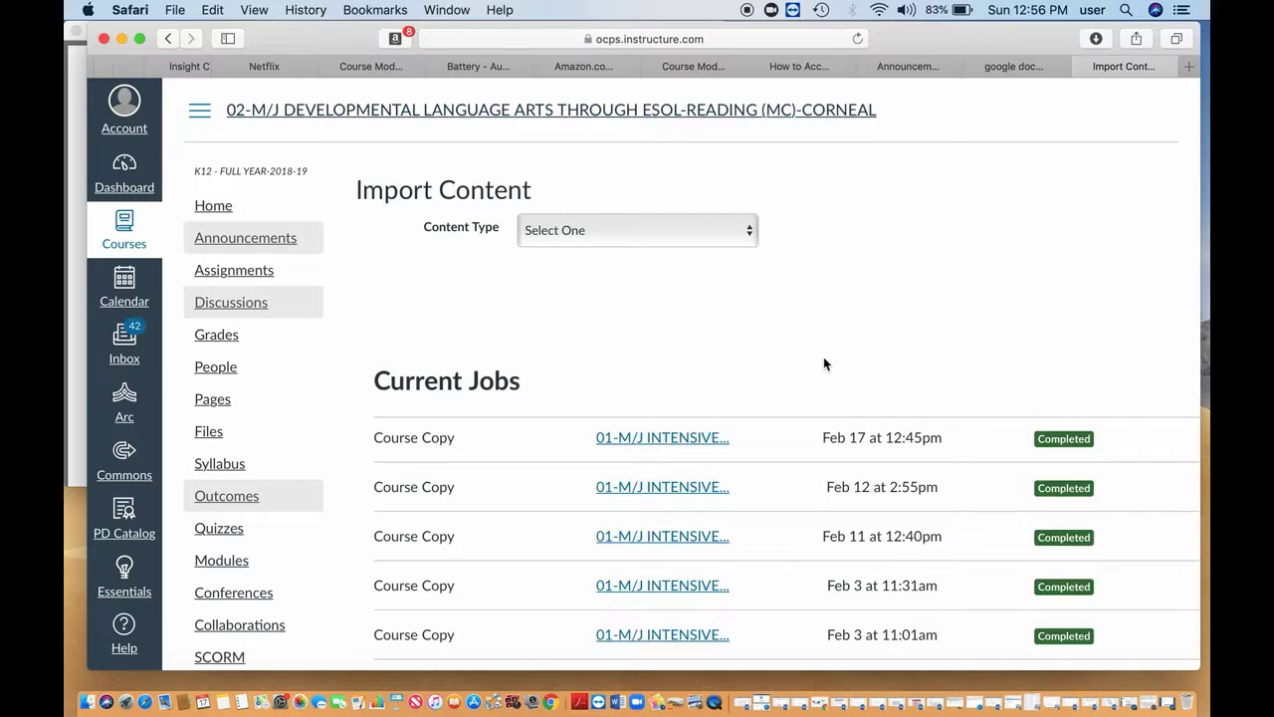
click(752, 242)
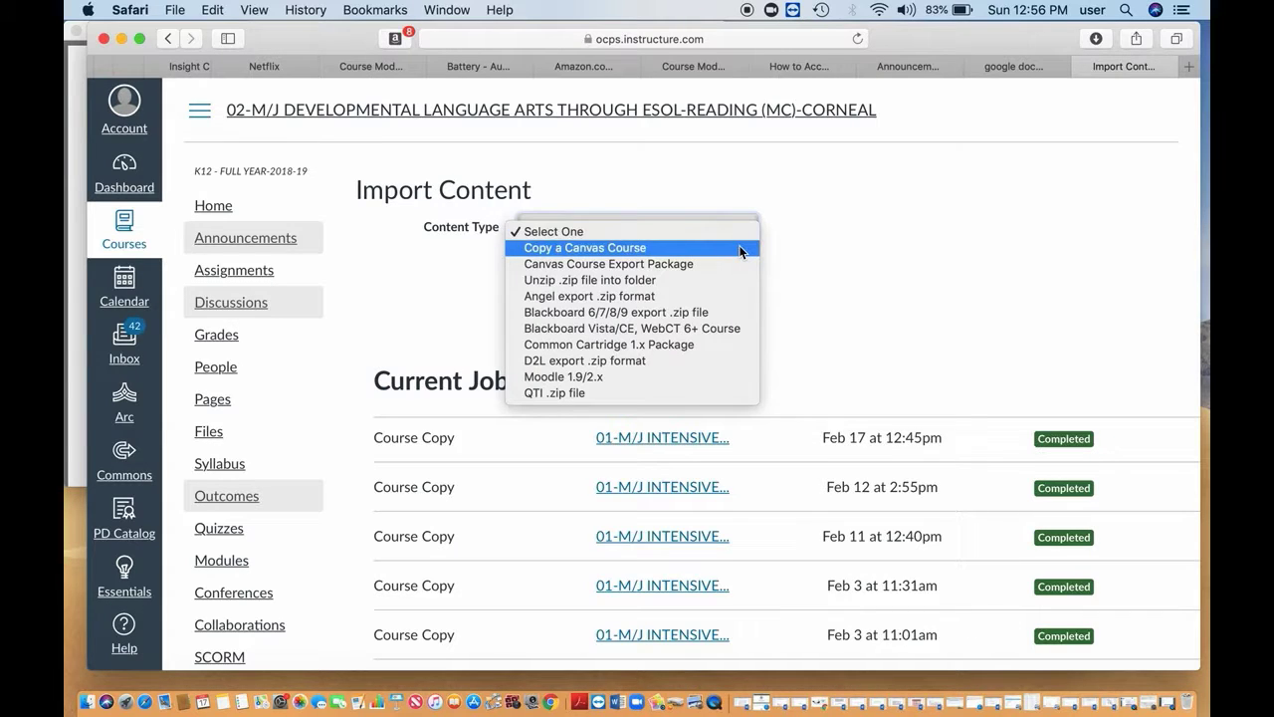
click(740, 250)
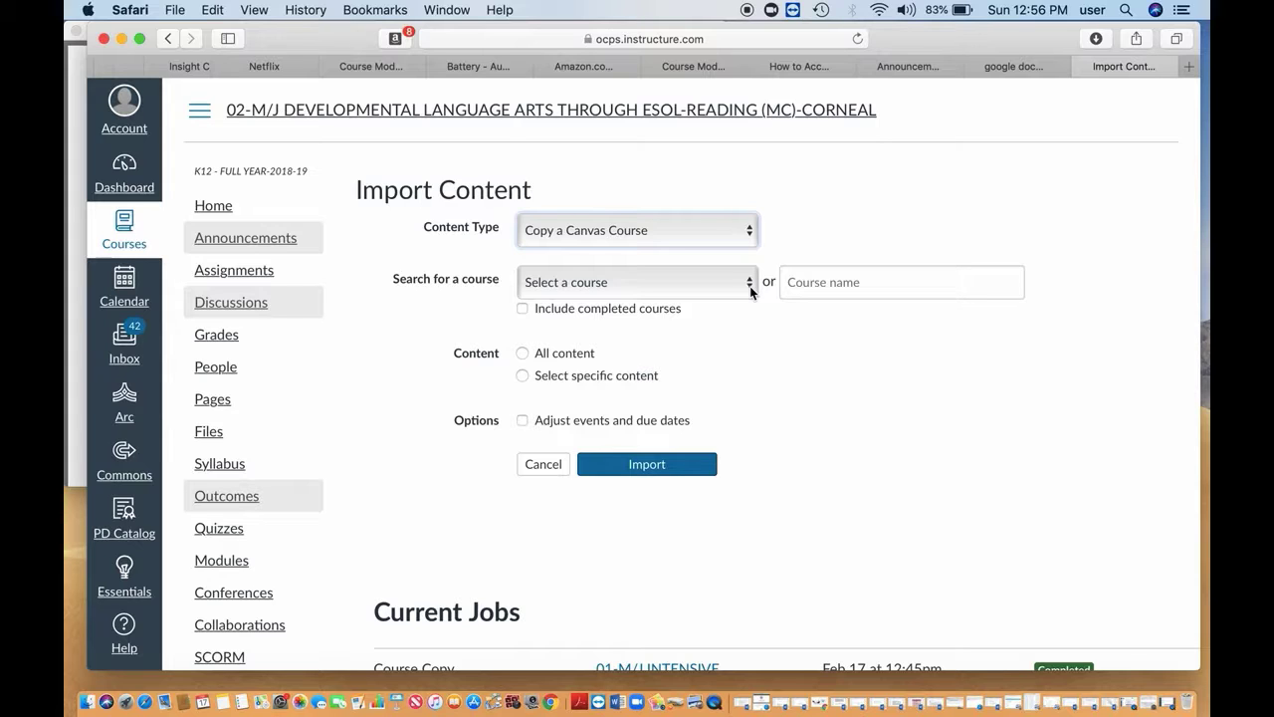
click(749, 285)
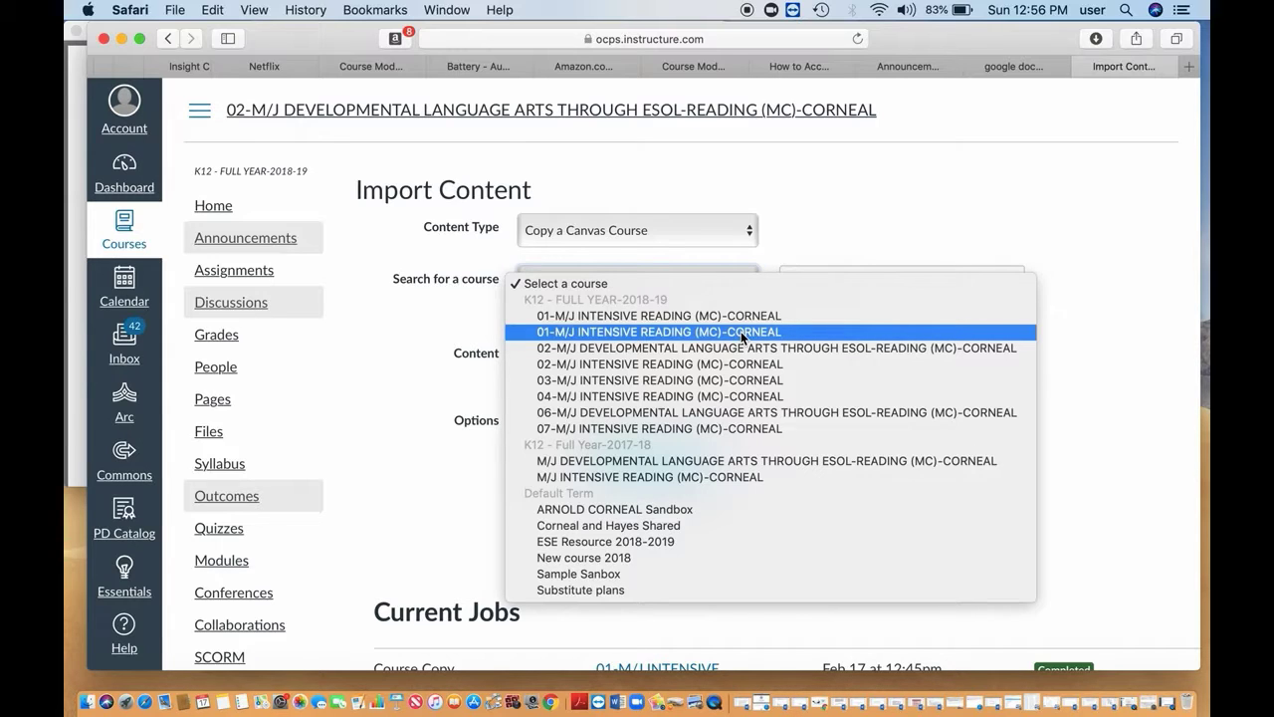
click(741, 332)
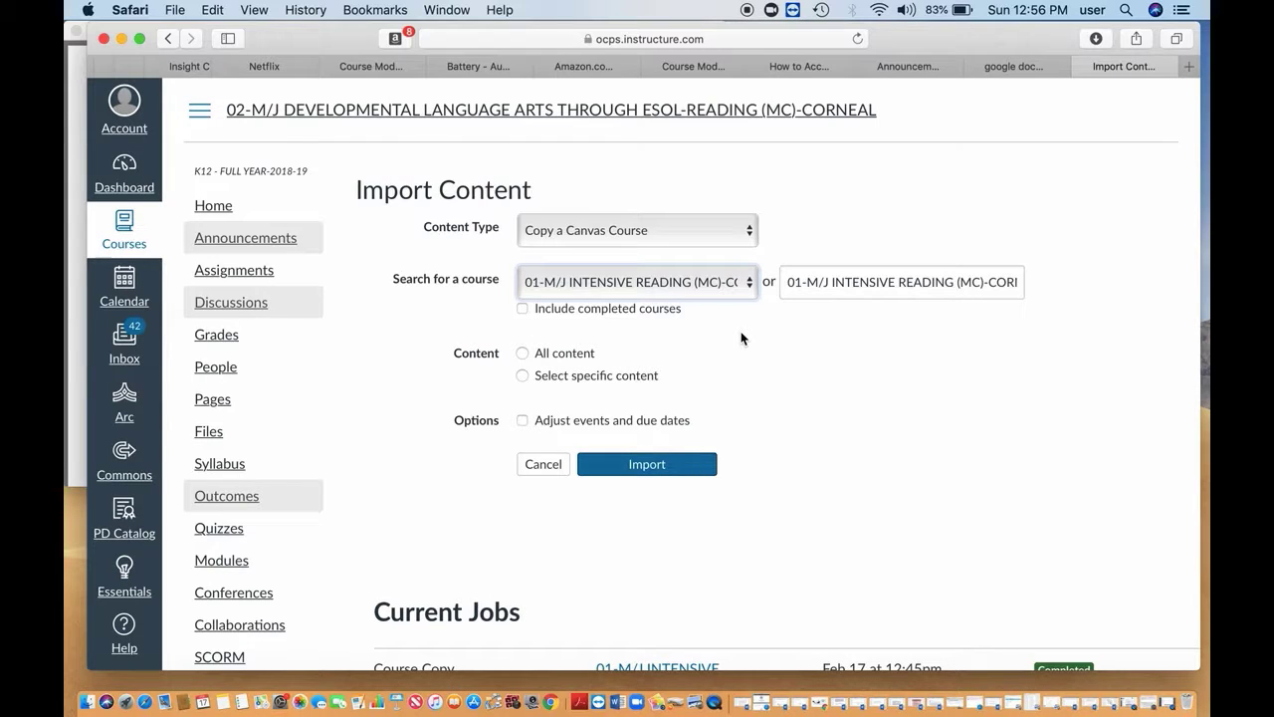
click(525, 378)
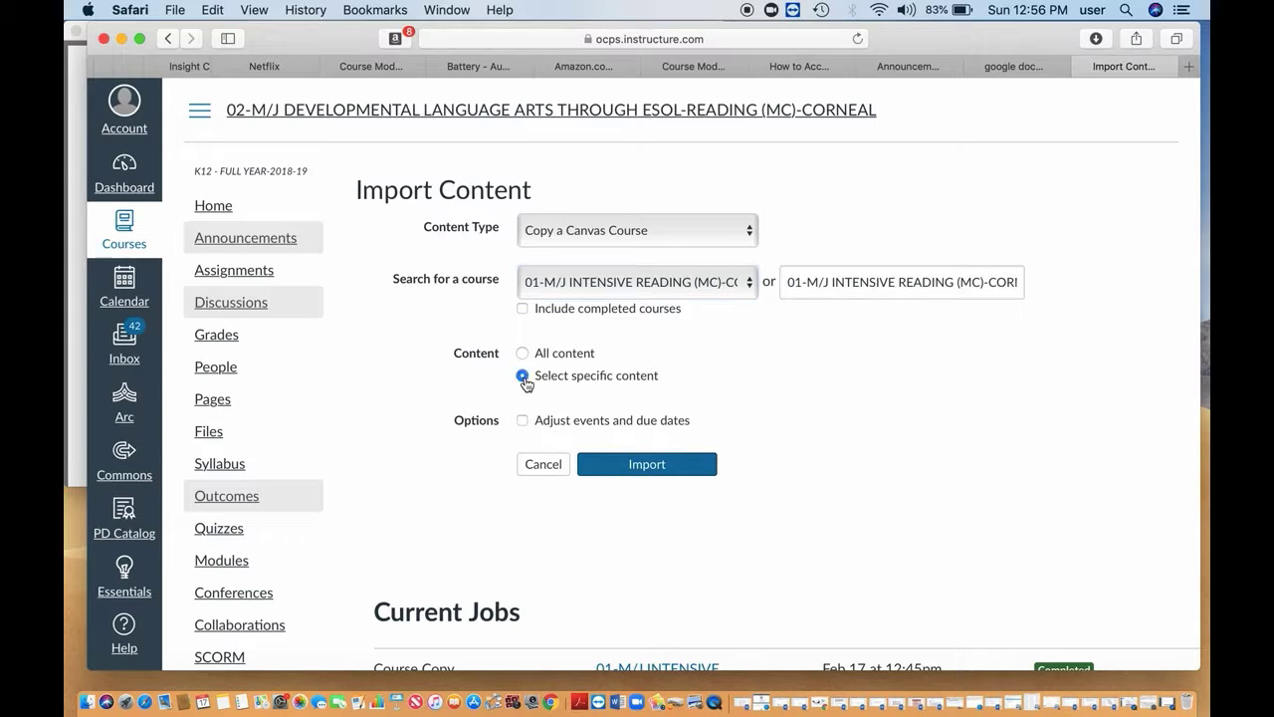
click(632, 464)
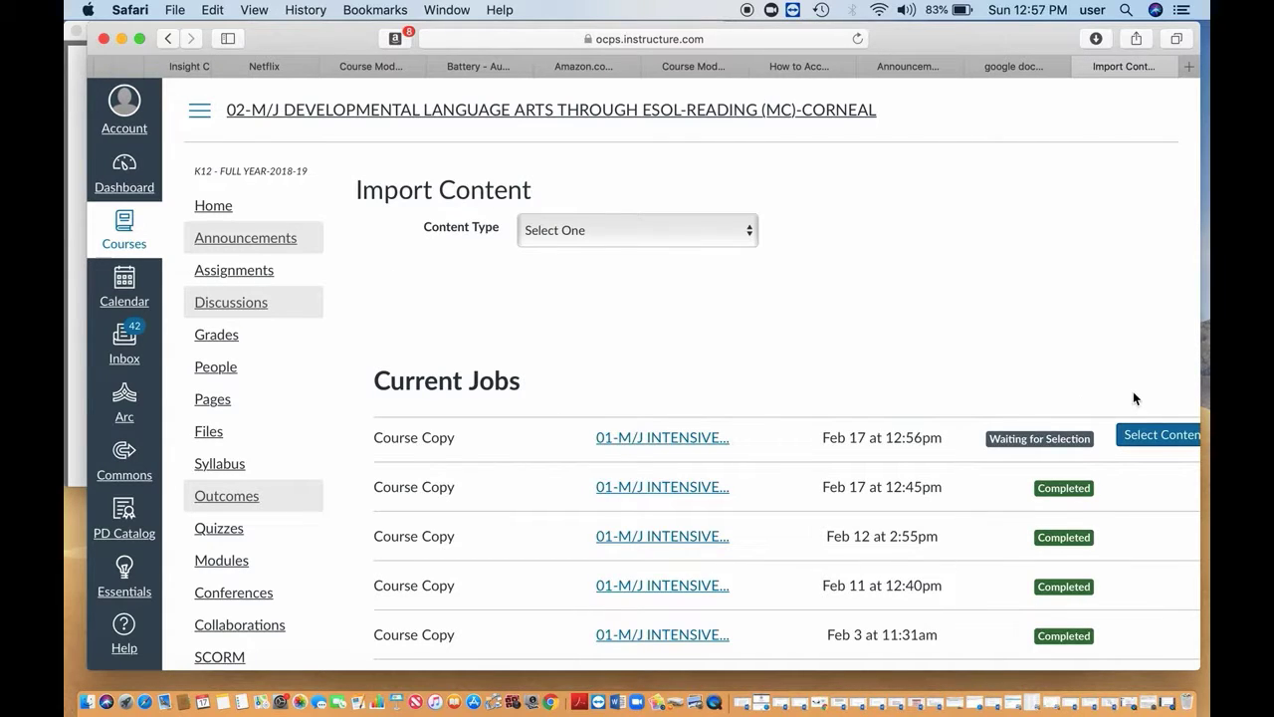
Select only the Class assignment from 01-M/J Intensive Reading and start the course copy.
click(1160, 438)
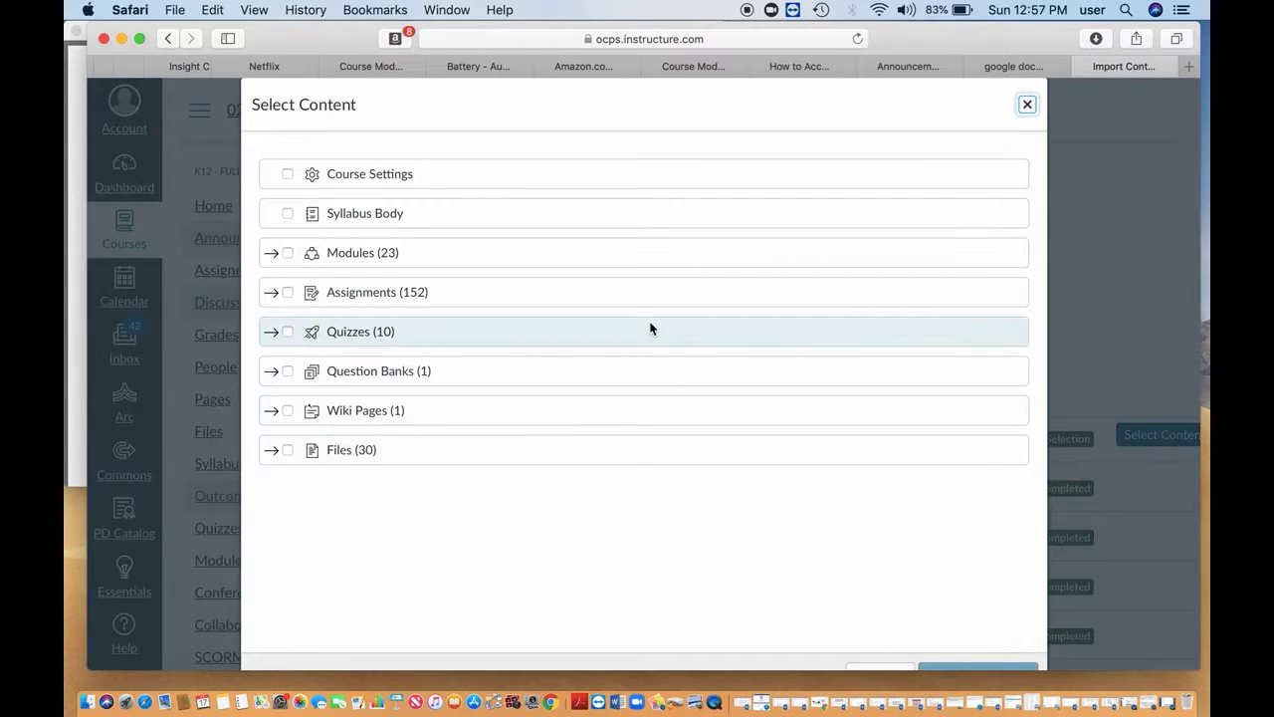
click(271, 293)
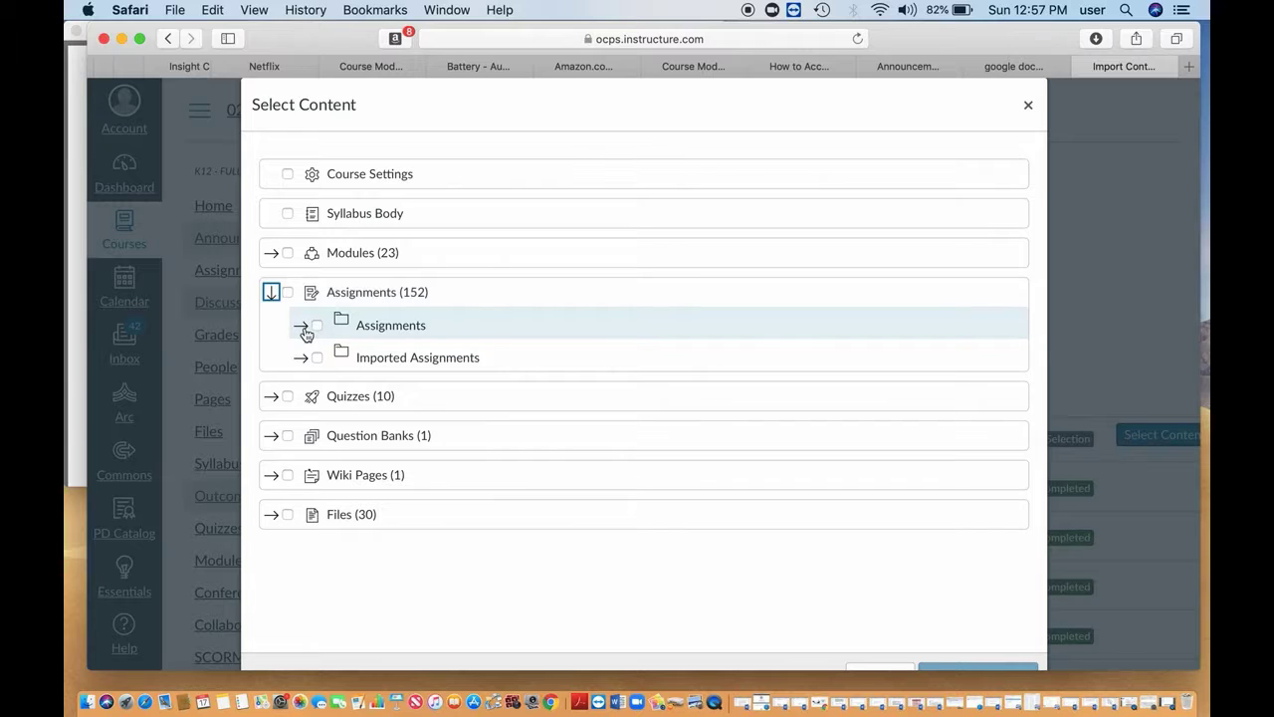
click(301, 326)
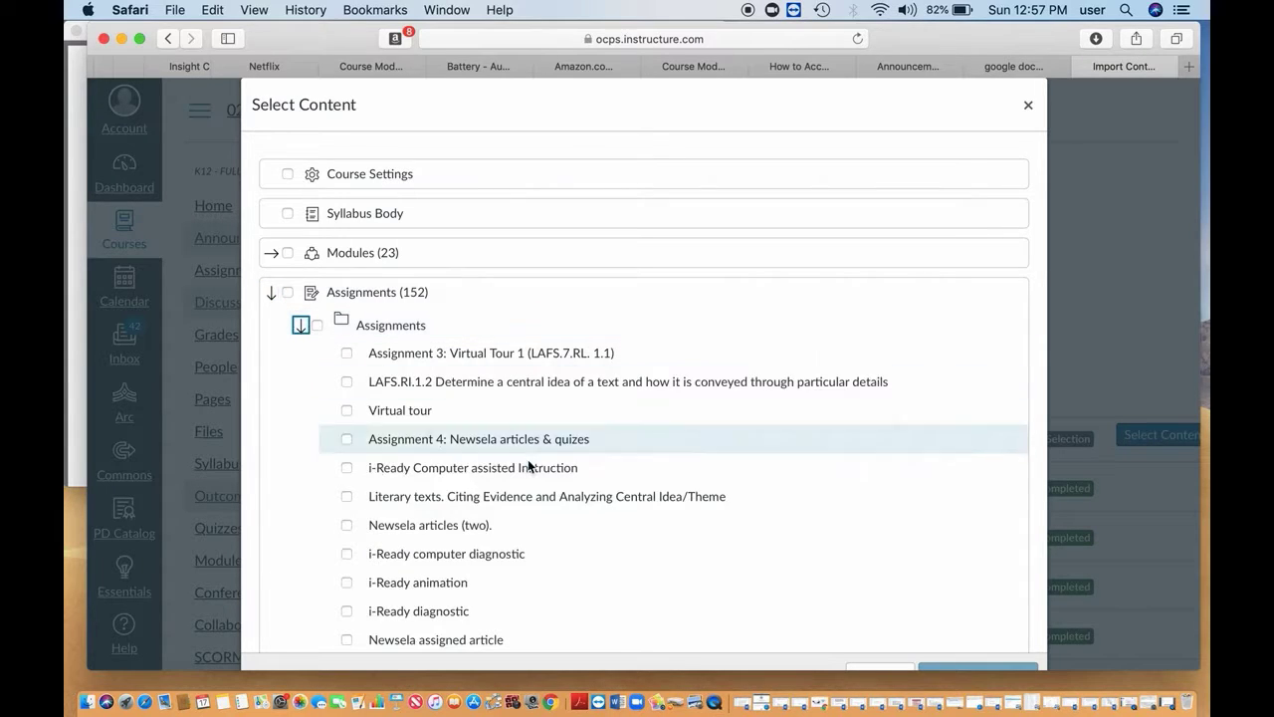
scroll(609, 517, down, 5)
scroll(610, 517, down, 20)
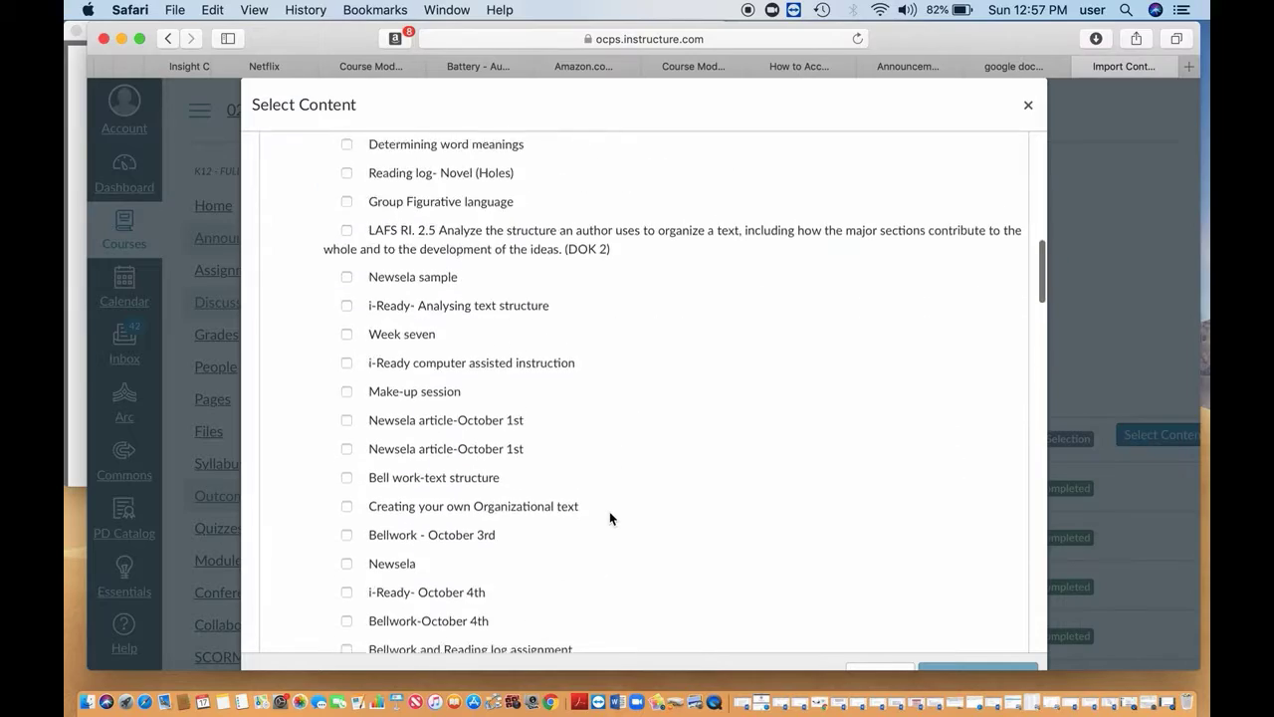
scroll(610, 517, down, 20)
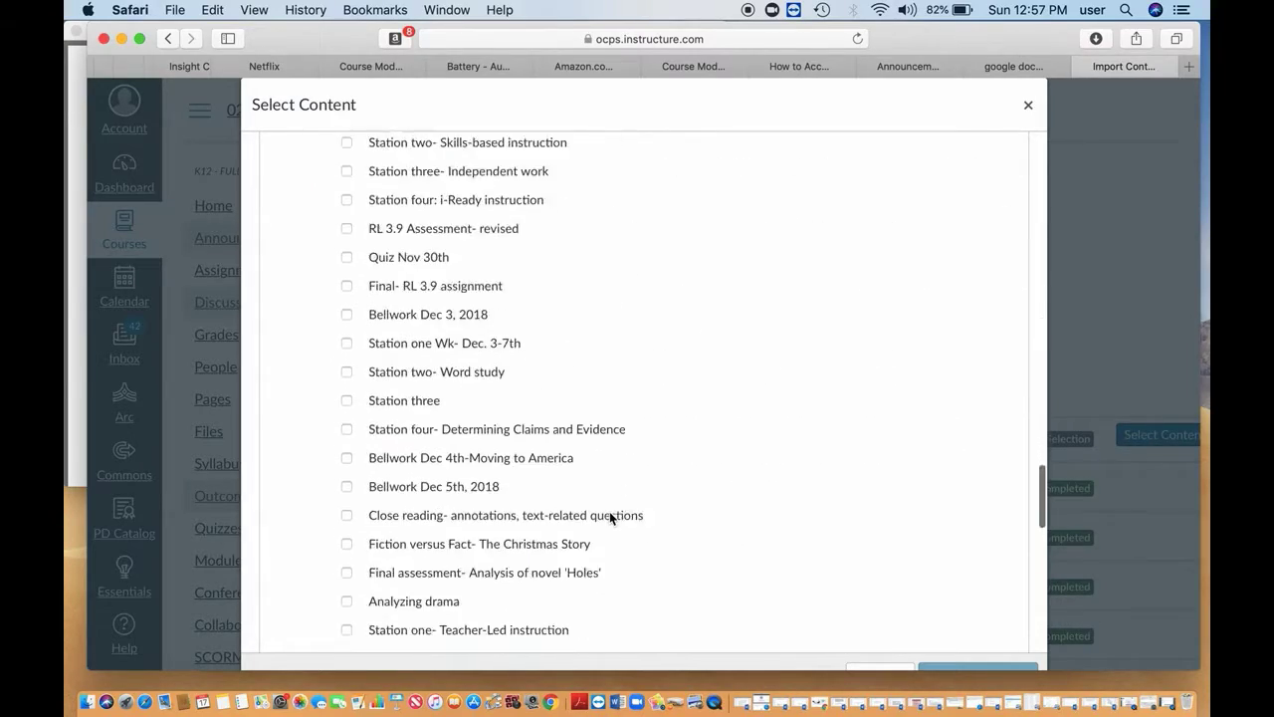
scroll(610, 517, down, 5)
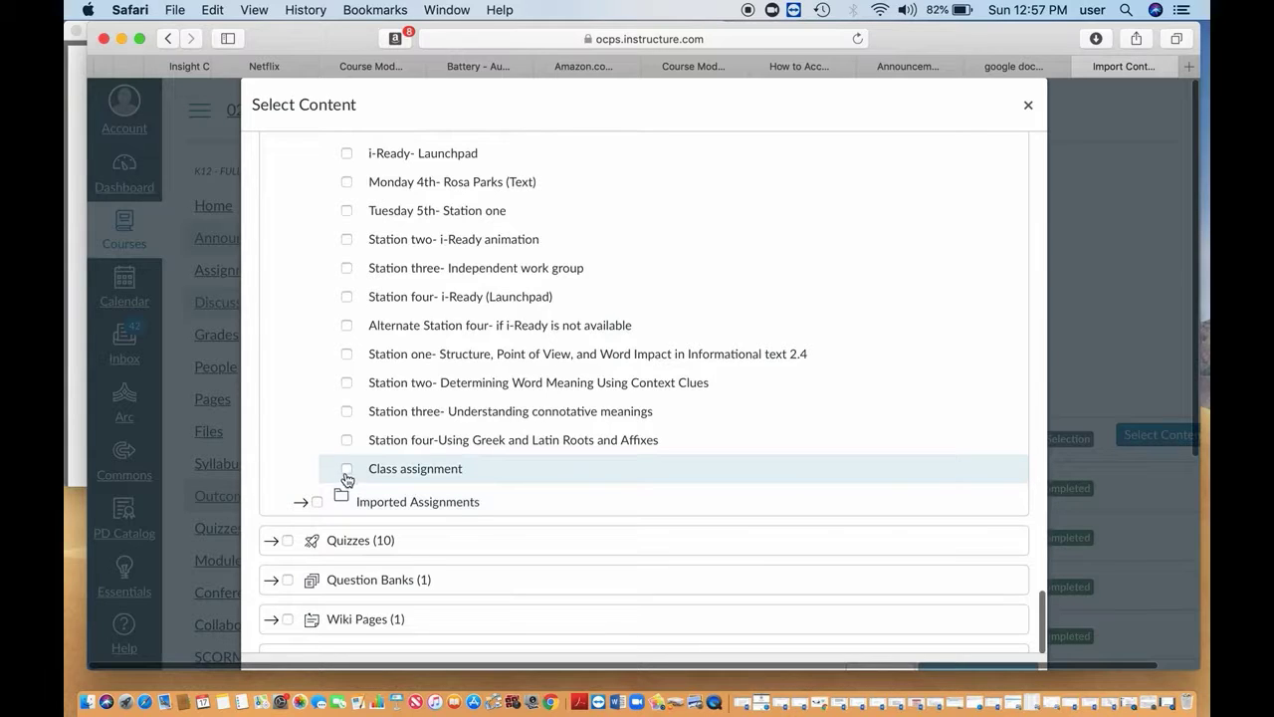
click(347, 475)
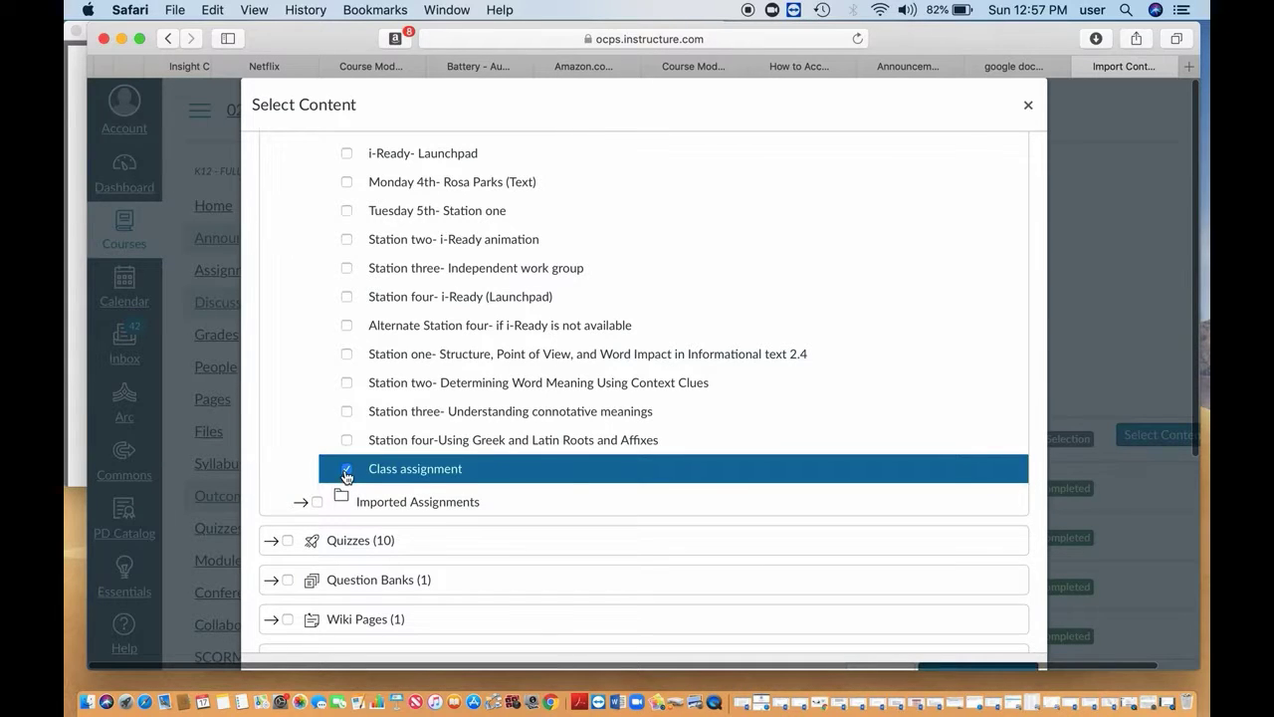
scroll(692, 474, down, 3)
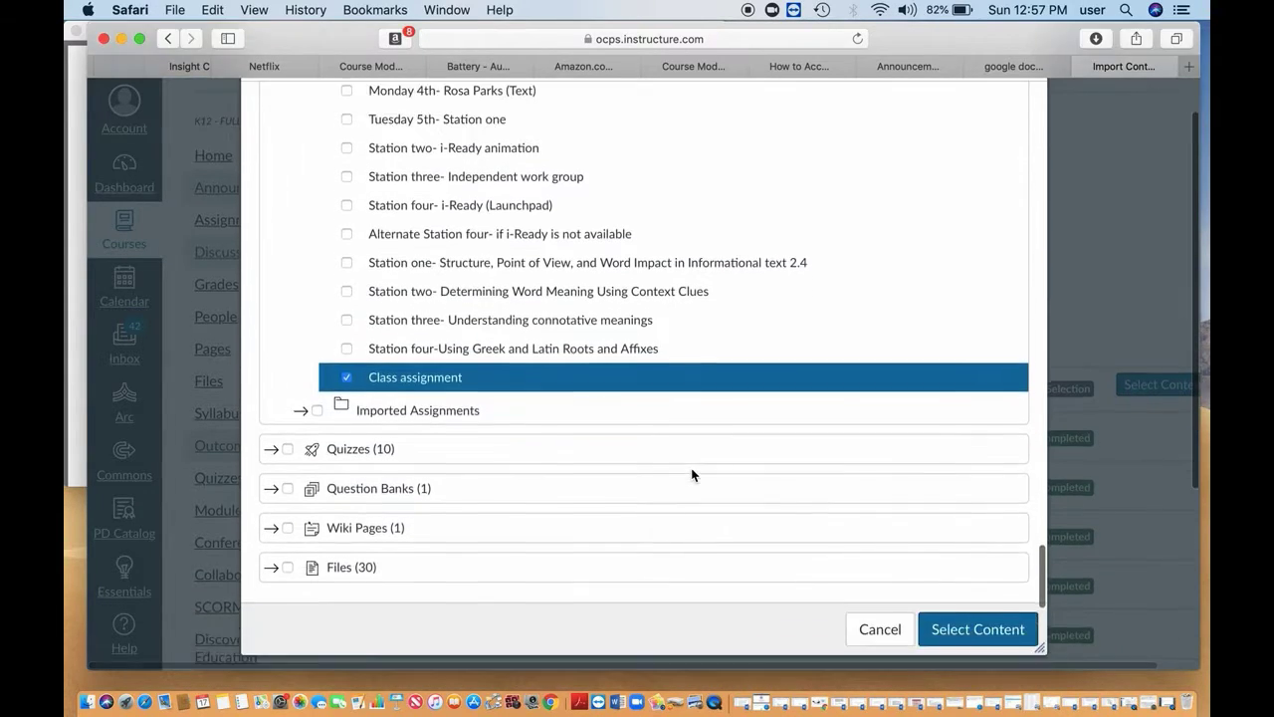
scroll(692, 474, down, 3)
click(971, 483)
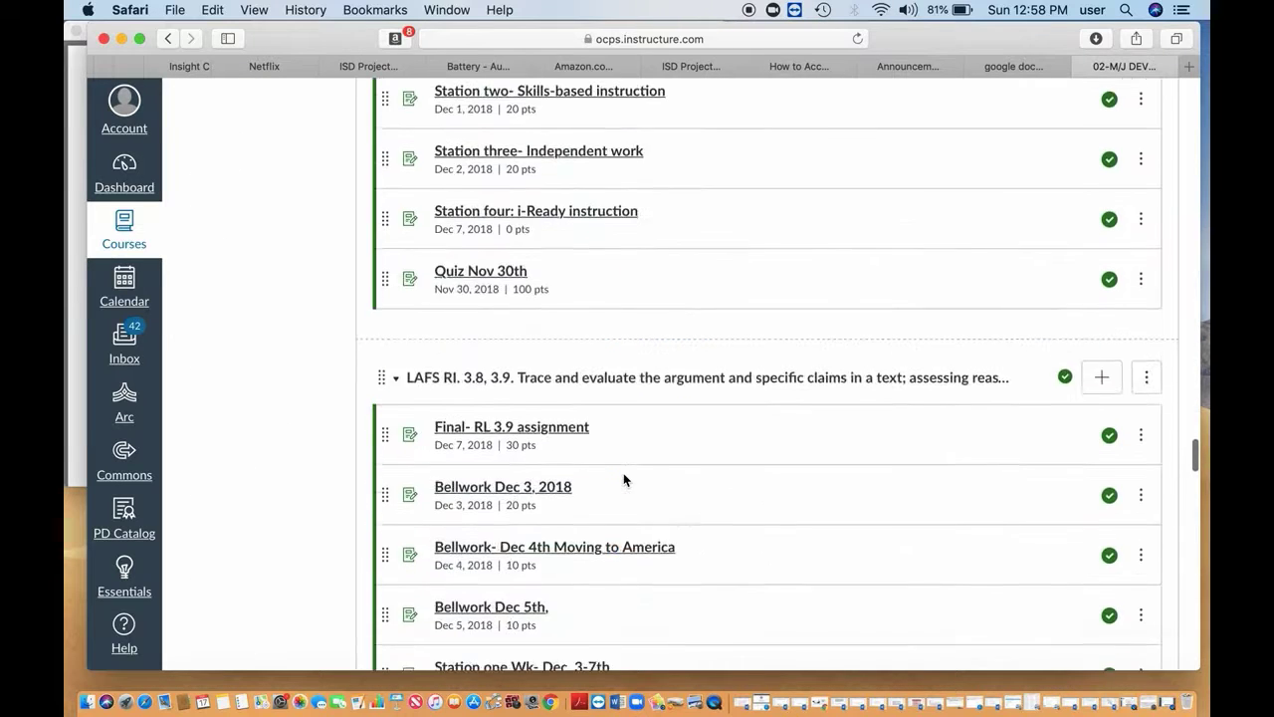
Scroll the Modules page to find the imported Class assignment in the Feb 11–15th week.
scroll(624, 478, down, 10)
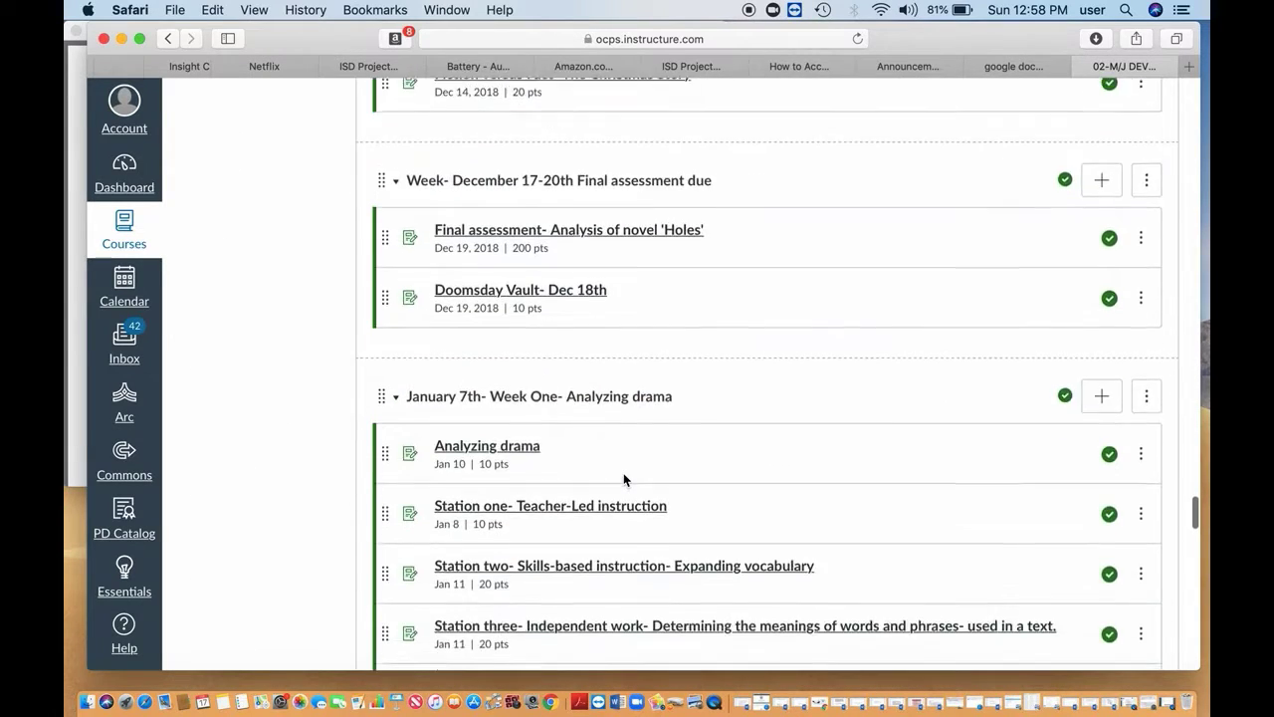
scroll(624, 477, down, 15)
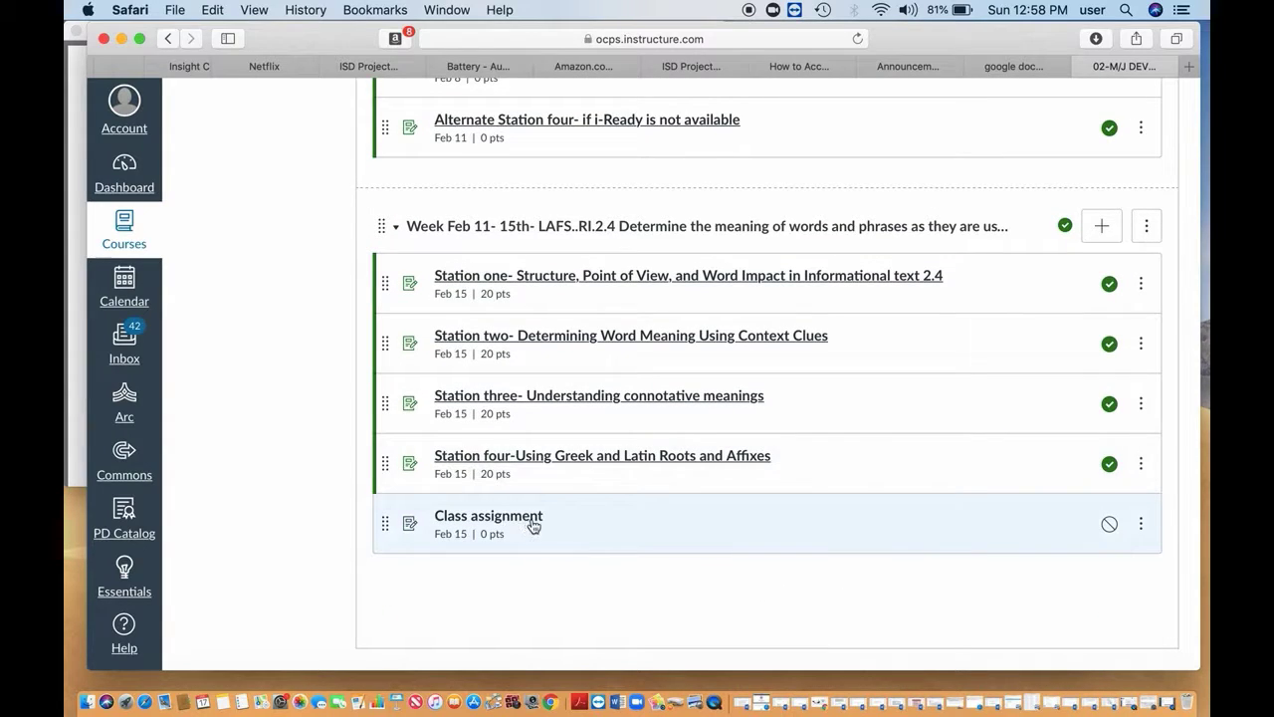
scroll(696, 492, up, 5)
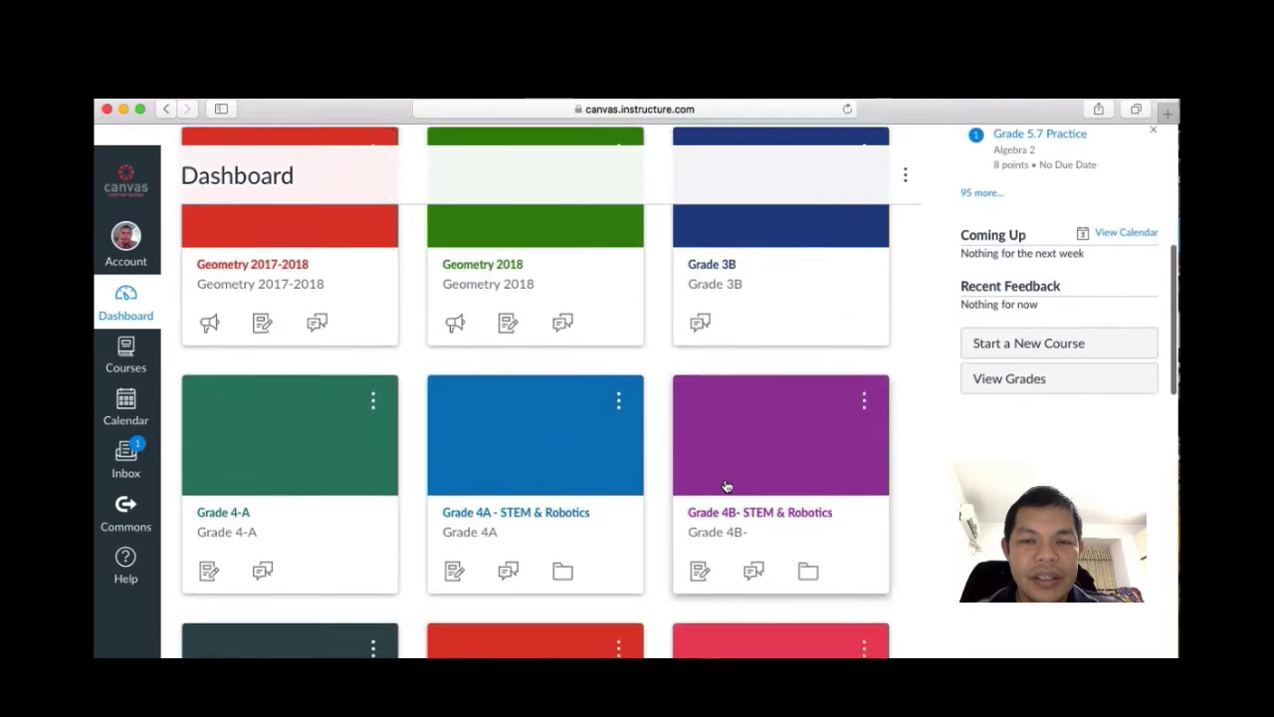
Open the Science Class course's Quizzes page and create a new quiz.
scroll(726, 486, down, 10)
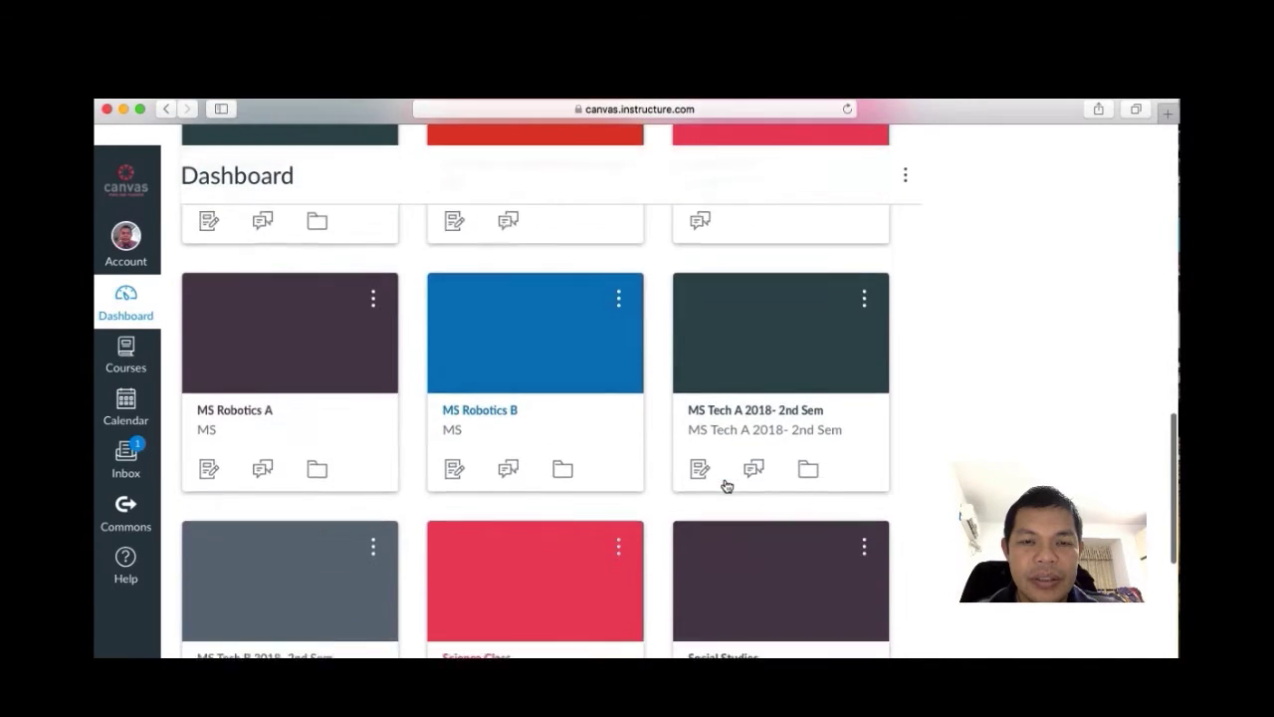
scroll(726, 486, down, 5)
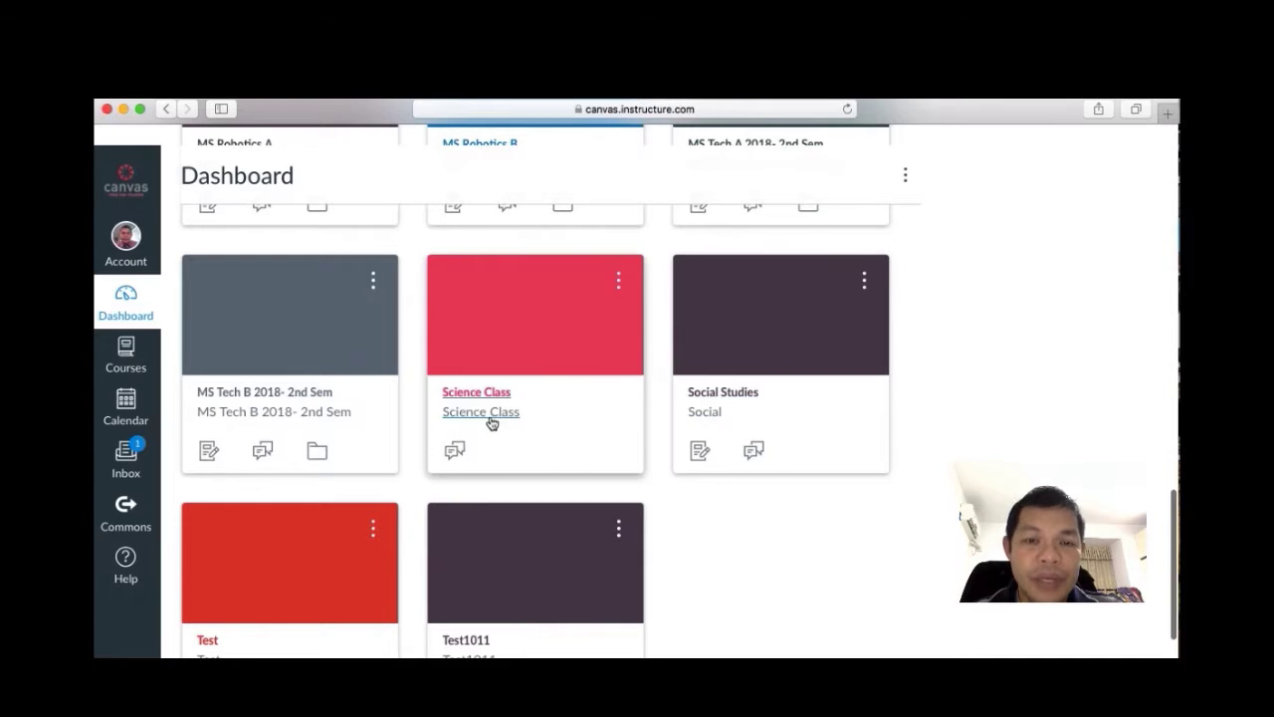
click(472, 400)
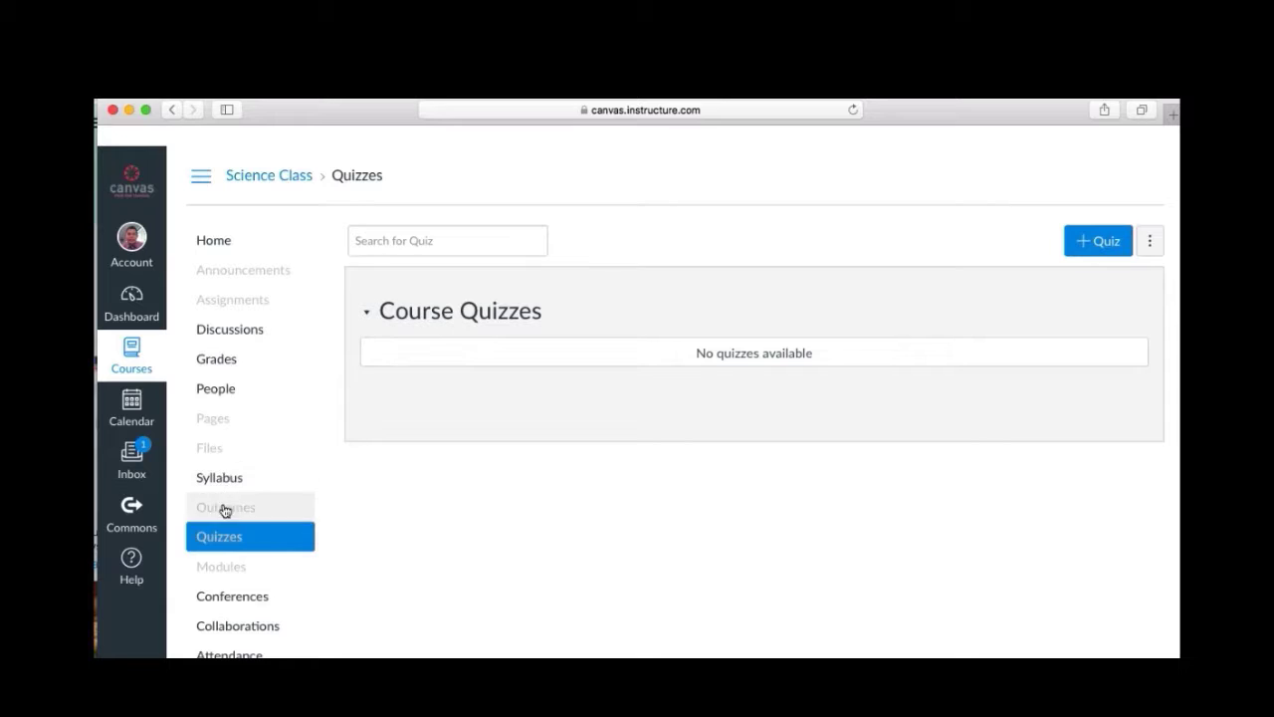
click(237, 546)
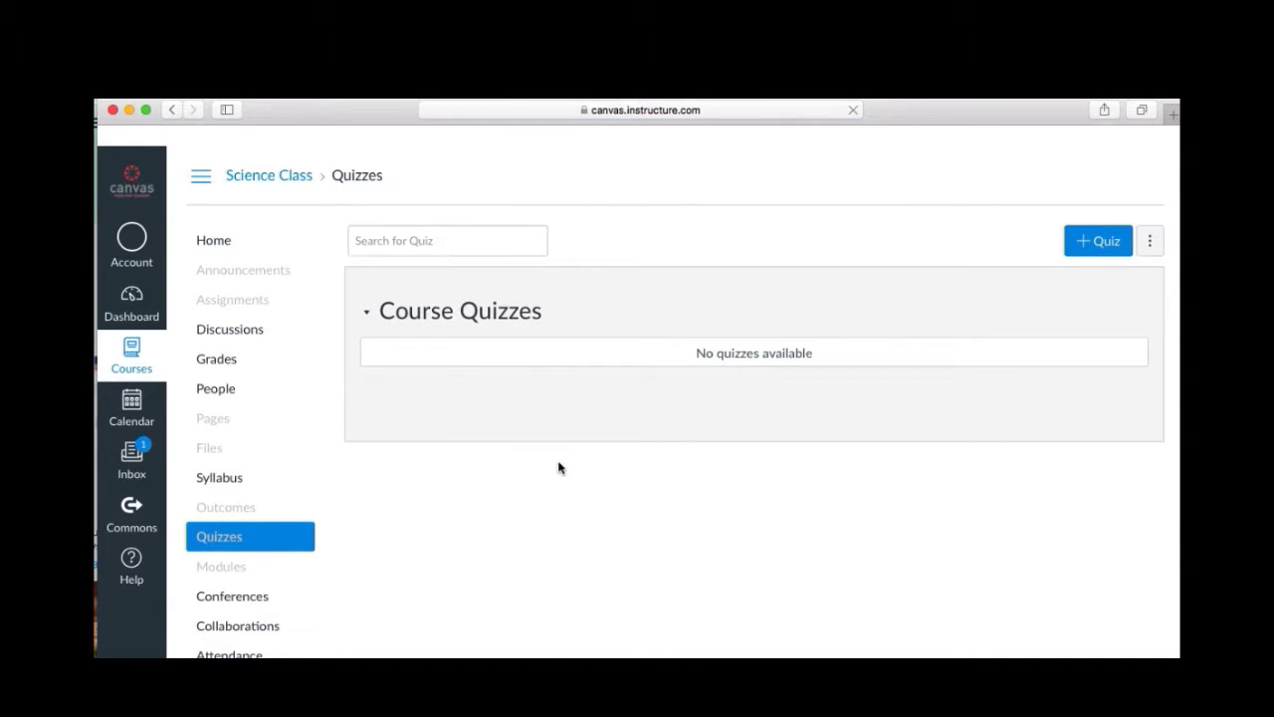
click(1093, 244)
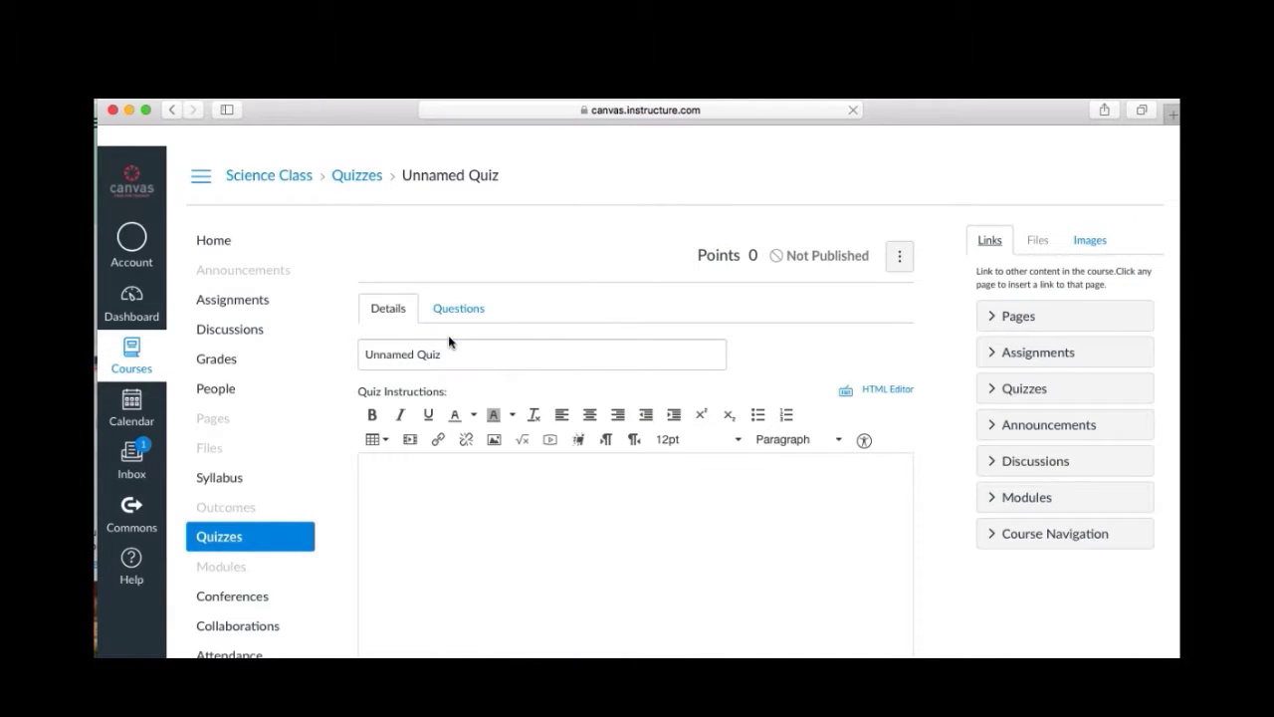
Rename the quiz from 'Unnamed Quiz' to 'Simple Machines'.
click(448, 357)
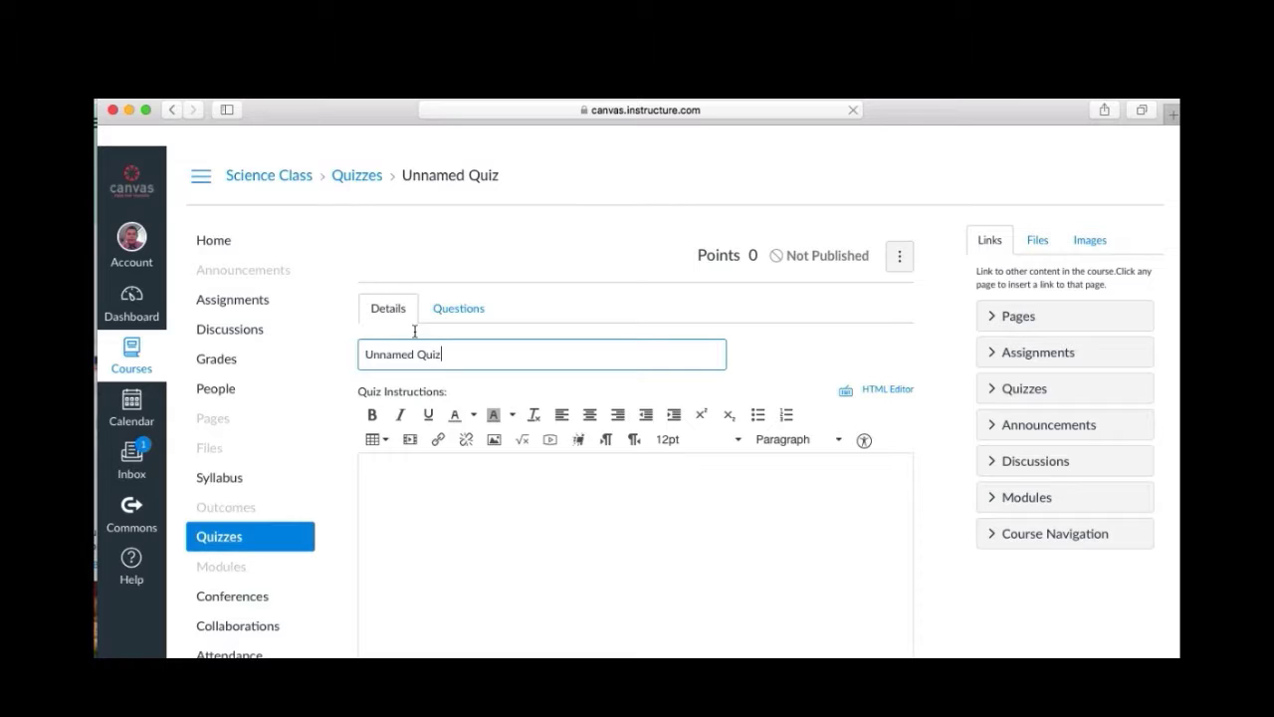
drag(452, 353, 369, 353)
key(BackSpace)
text(Simple Machines)
Enter 'Choose the best answer' as the quiz instructions.
click(464, 470)
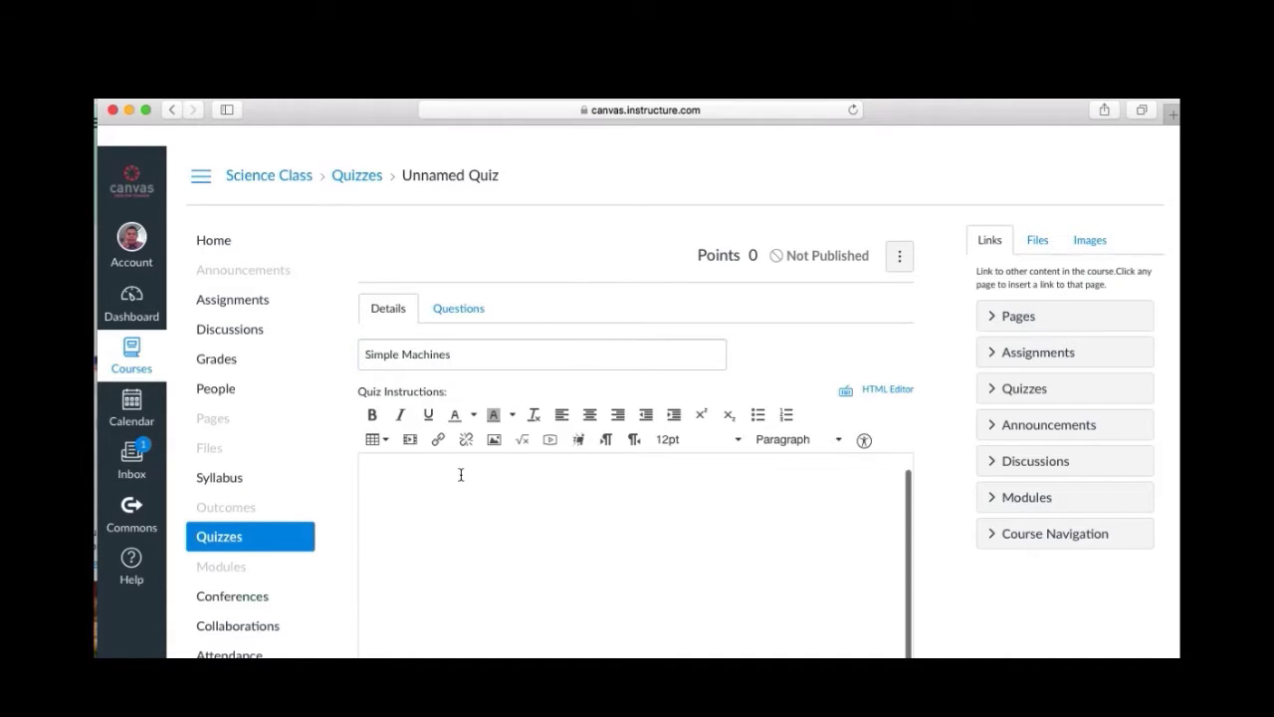
scroll(944, 420, down, 3)
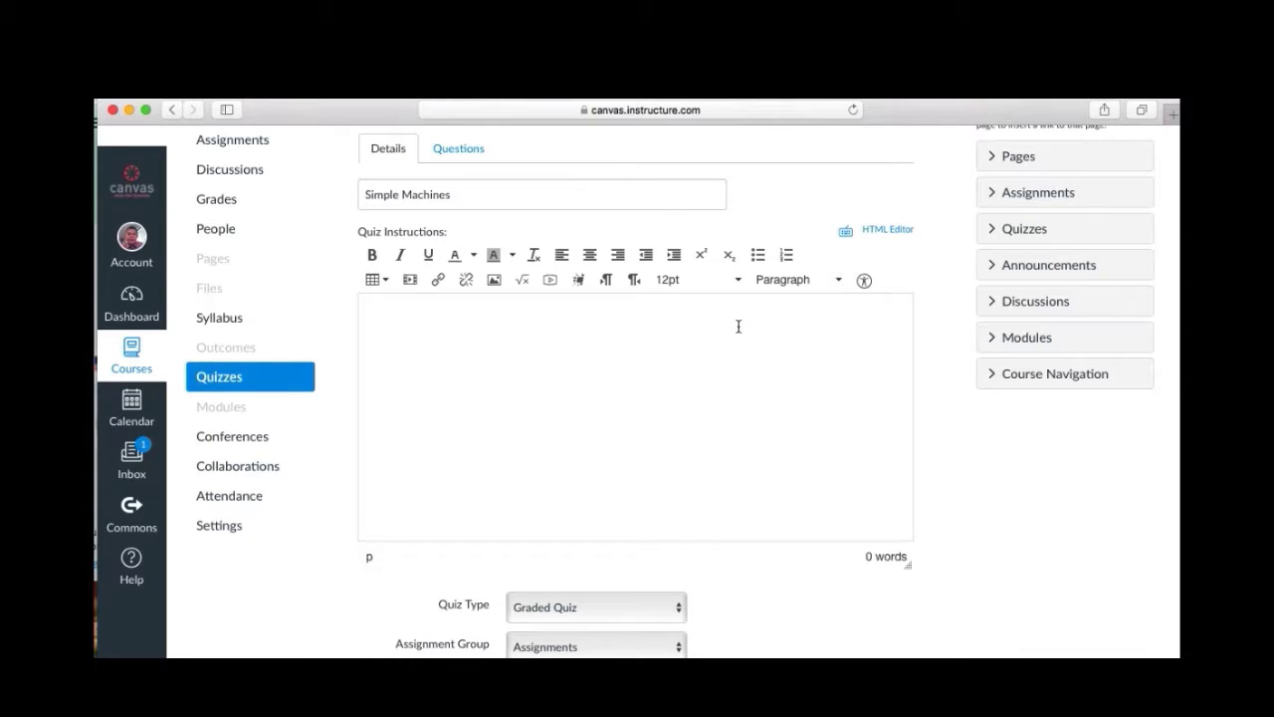
text(Choose the best a)
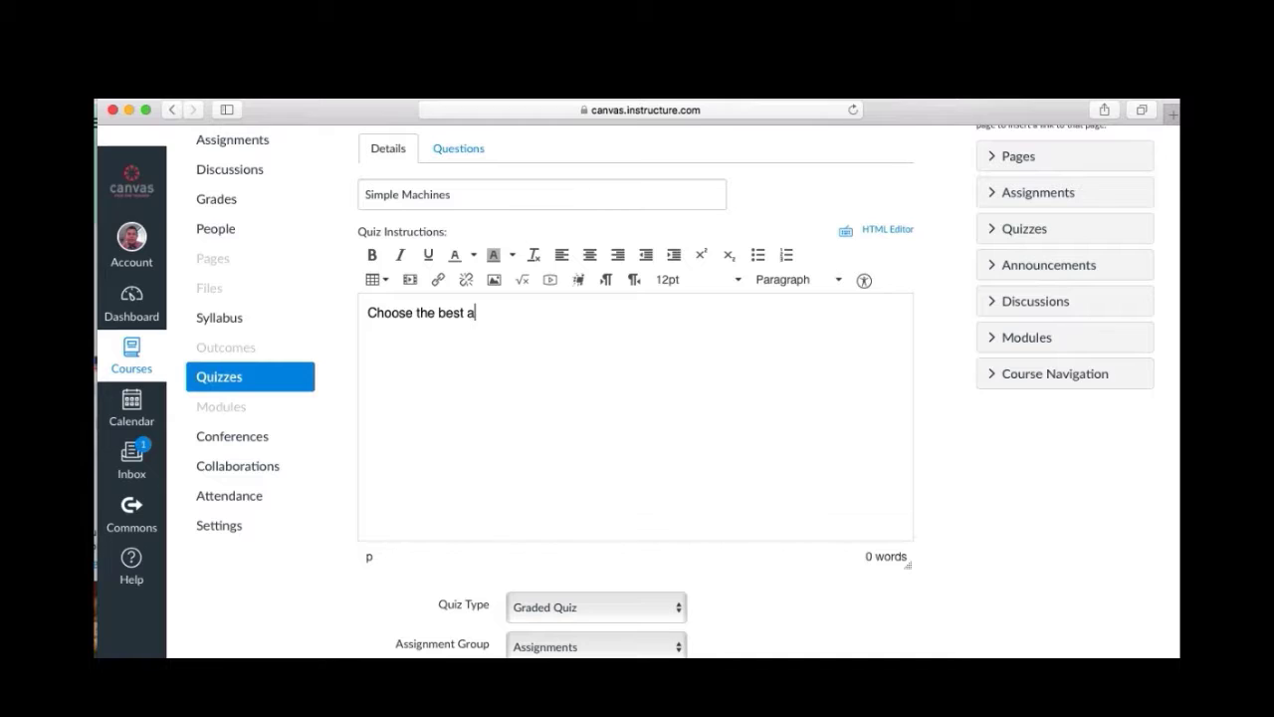
text(nswer)
scroll(958, 446, down, 5)
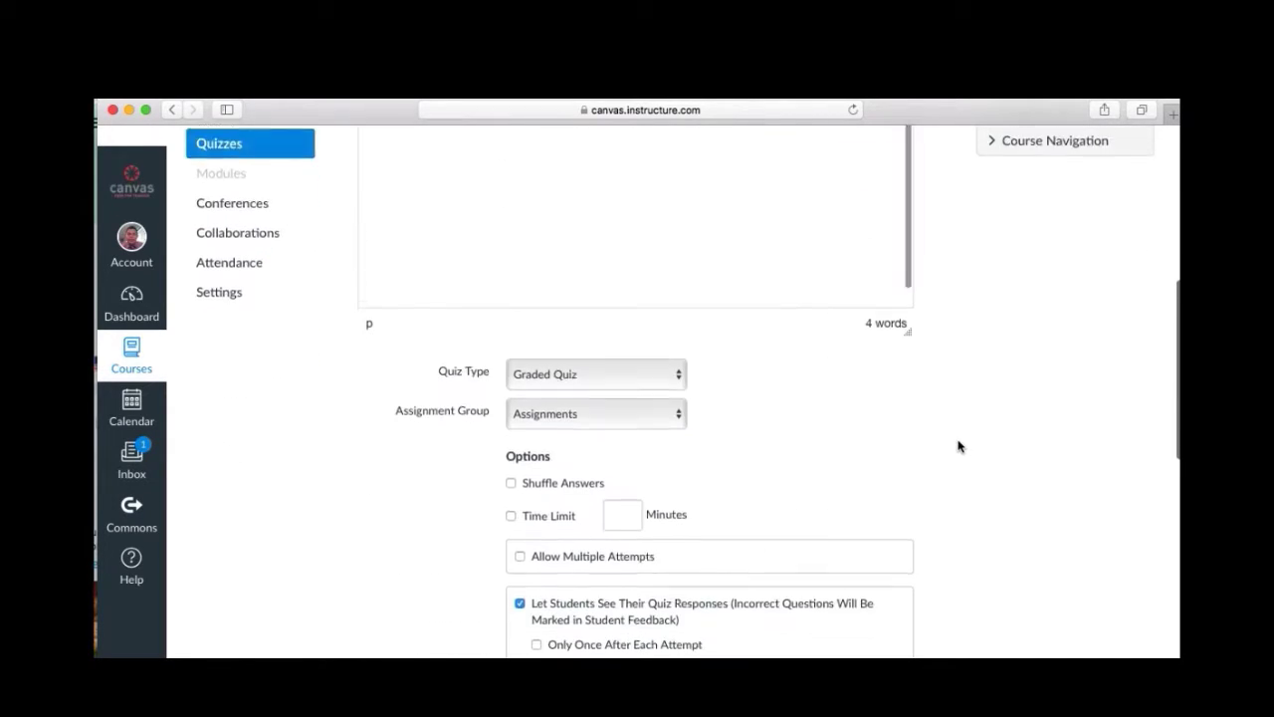
Keep Graded Quiz as the quiz type and Assignments as the assignment group.
click(677, 341)
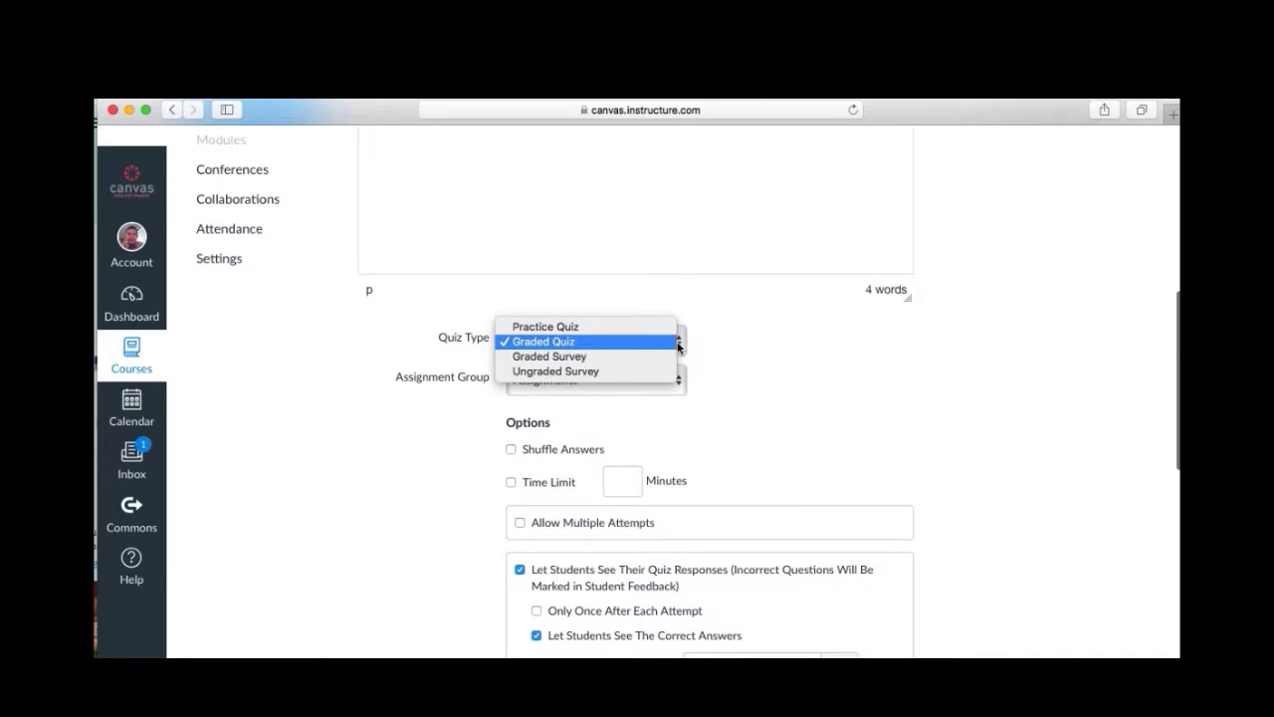
click(733, 360)
click(627, 347)
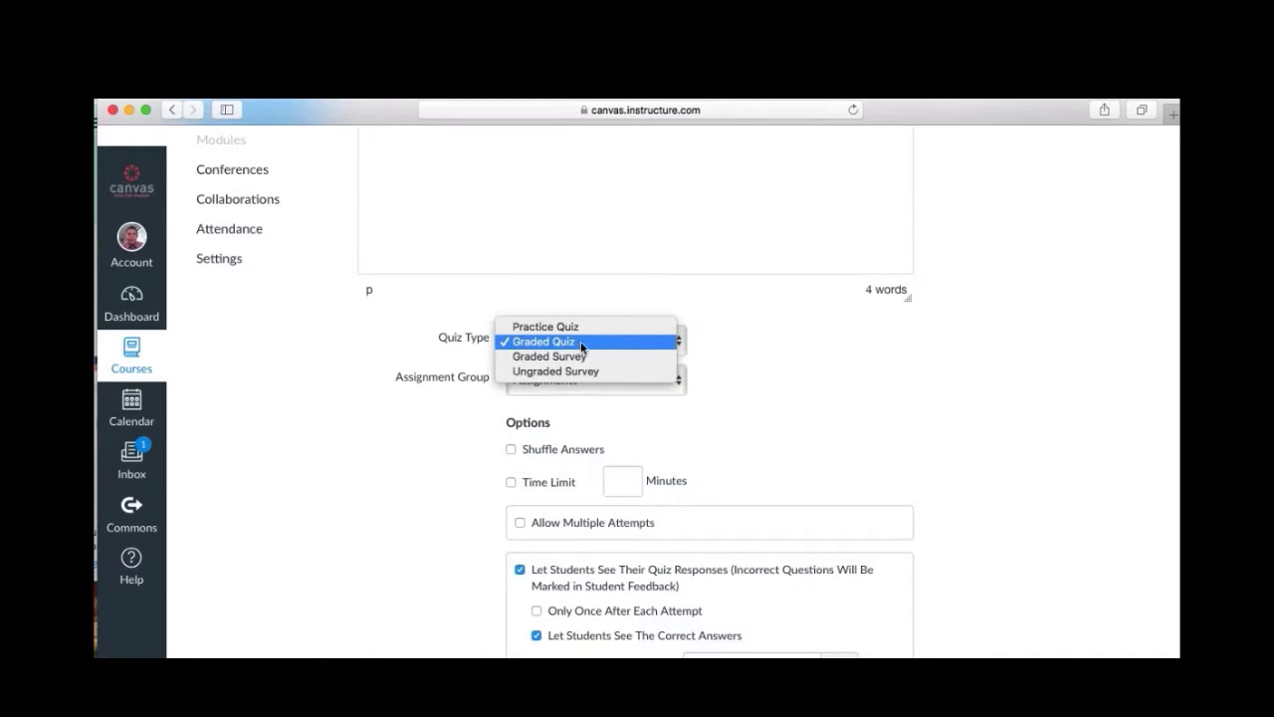
click(807, 378)
scroll(797, 378, down, 2)
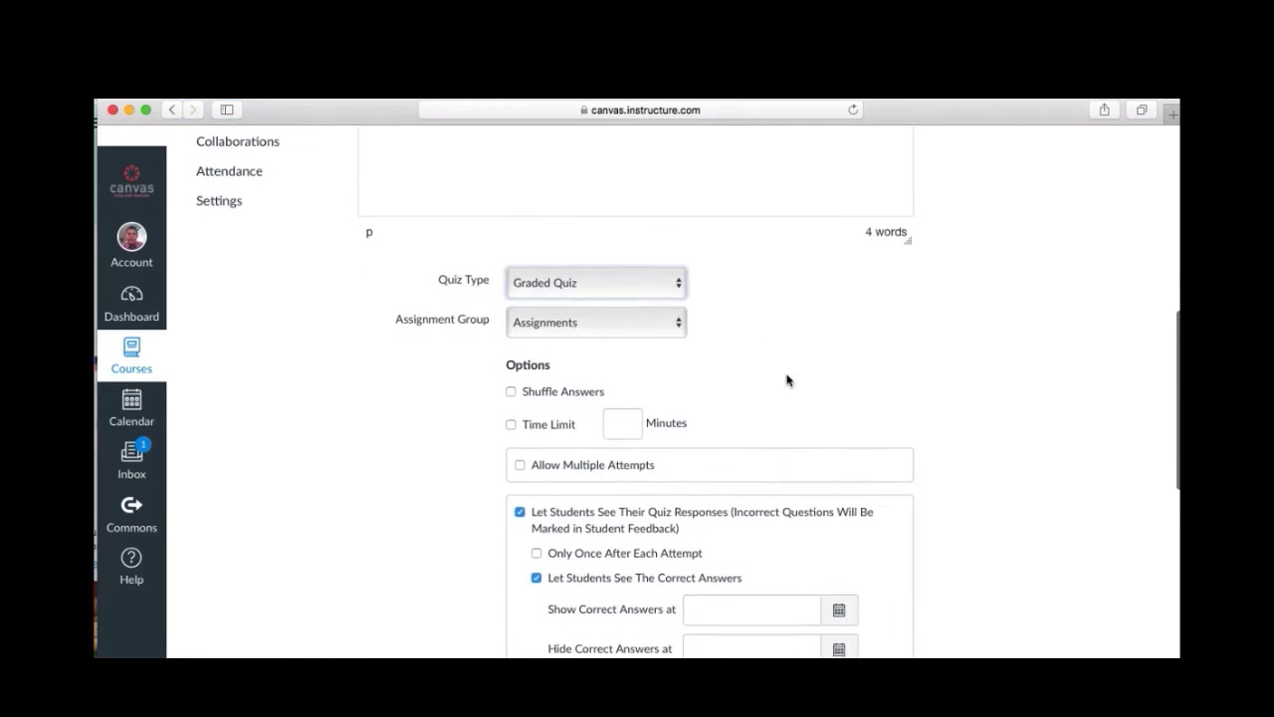
click(616, 320)
click(757, 339)
scroll(757, 339, down, 2)
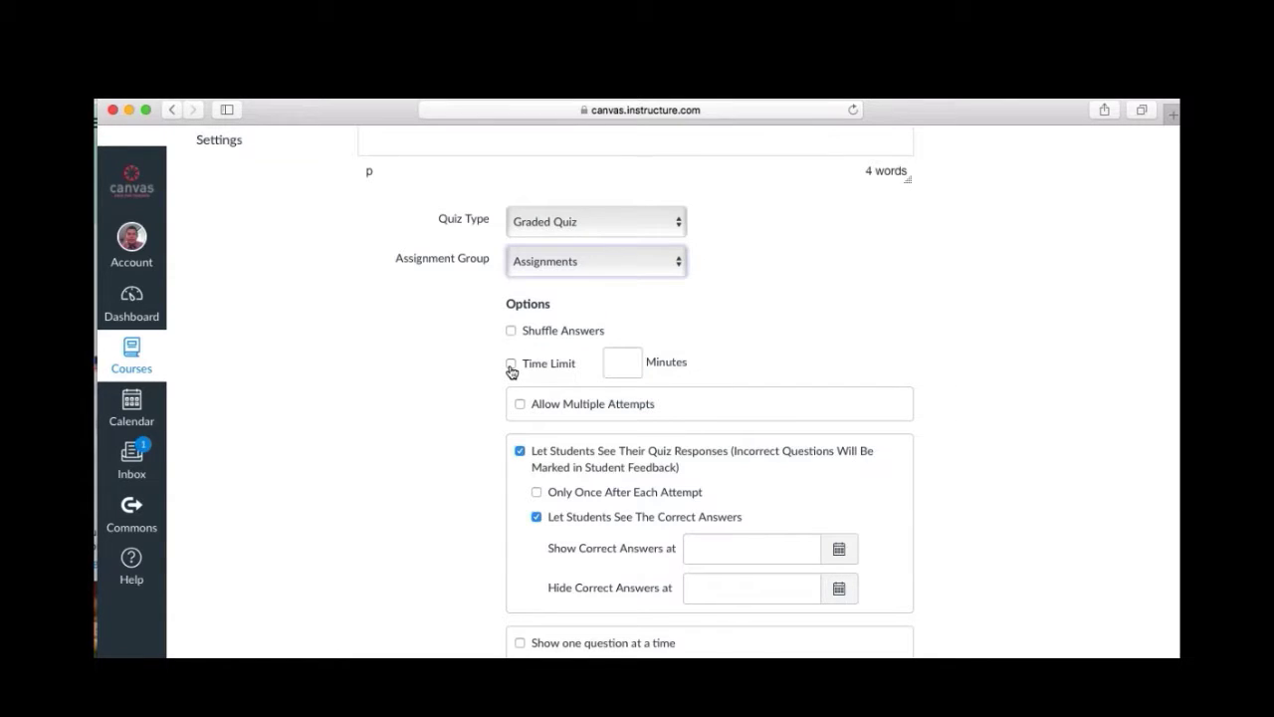
Enable a time limit, shuffle answers, and require an access code for the quiz.
click(511, 364)
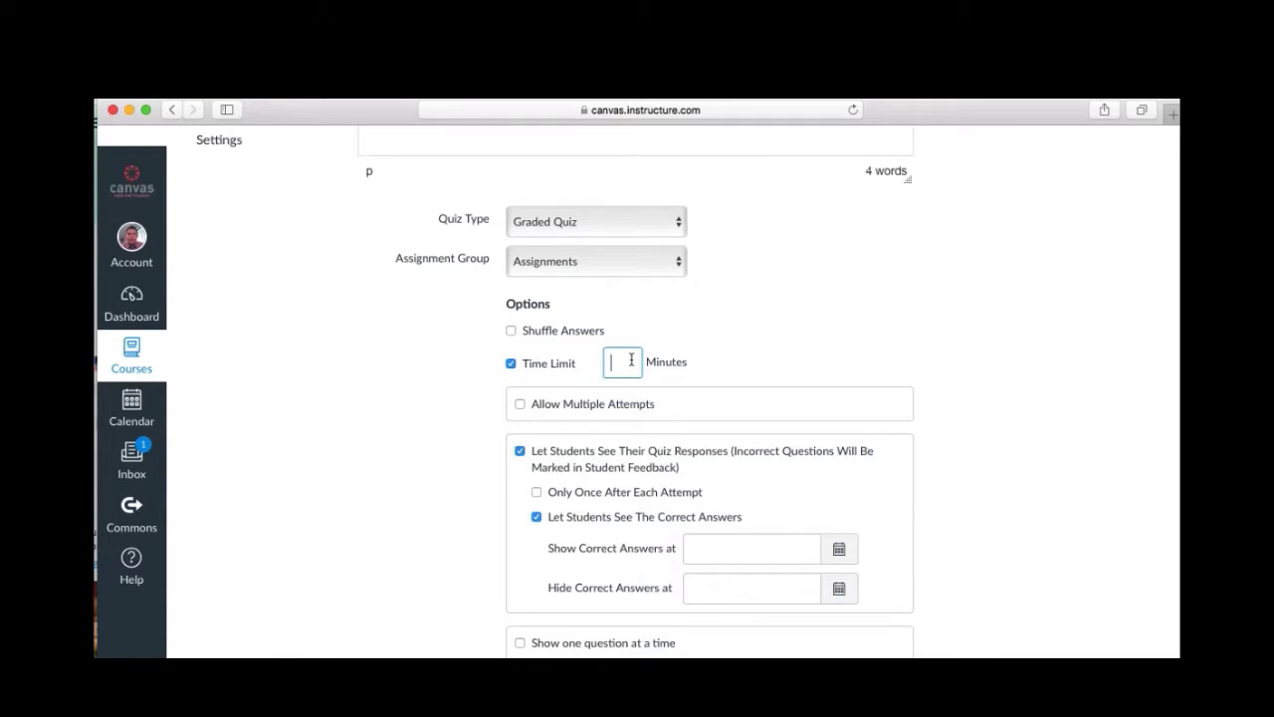
click(512, 333)
scroll(697, 350, down, 4)
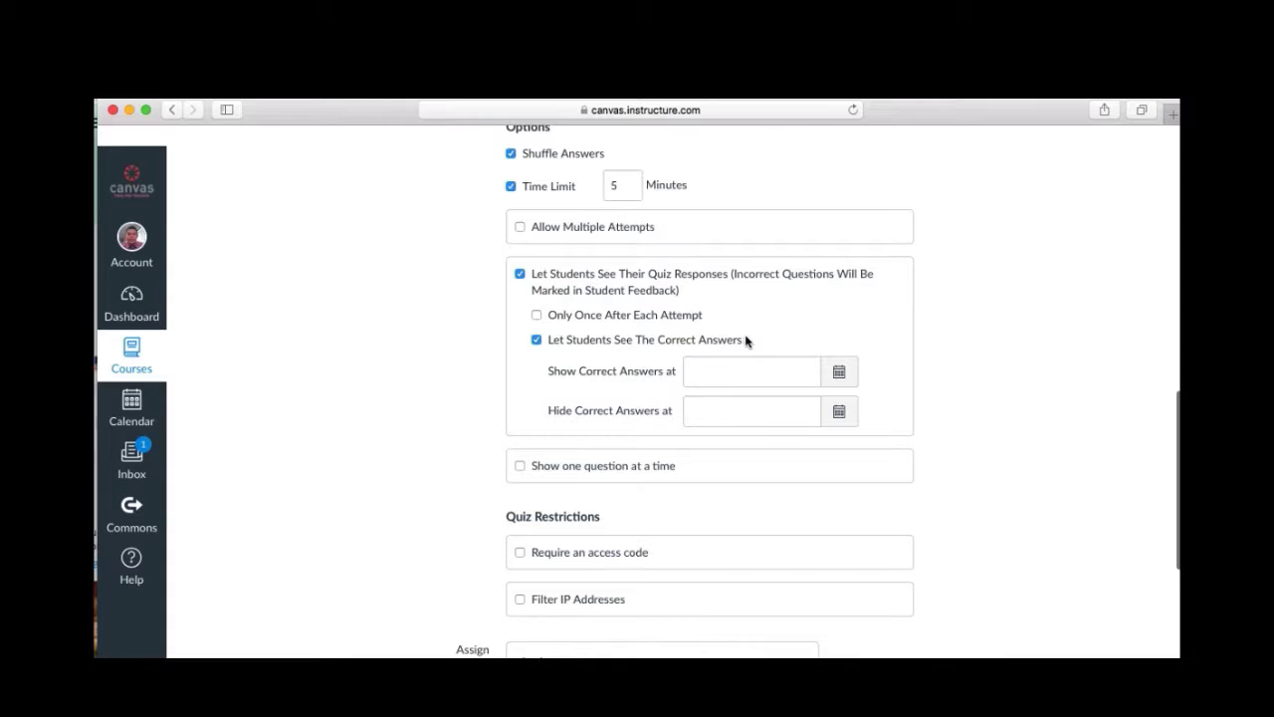
scroll(745, 342, down, 3)
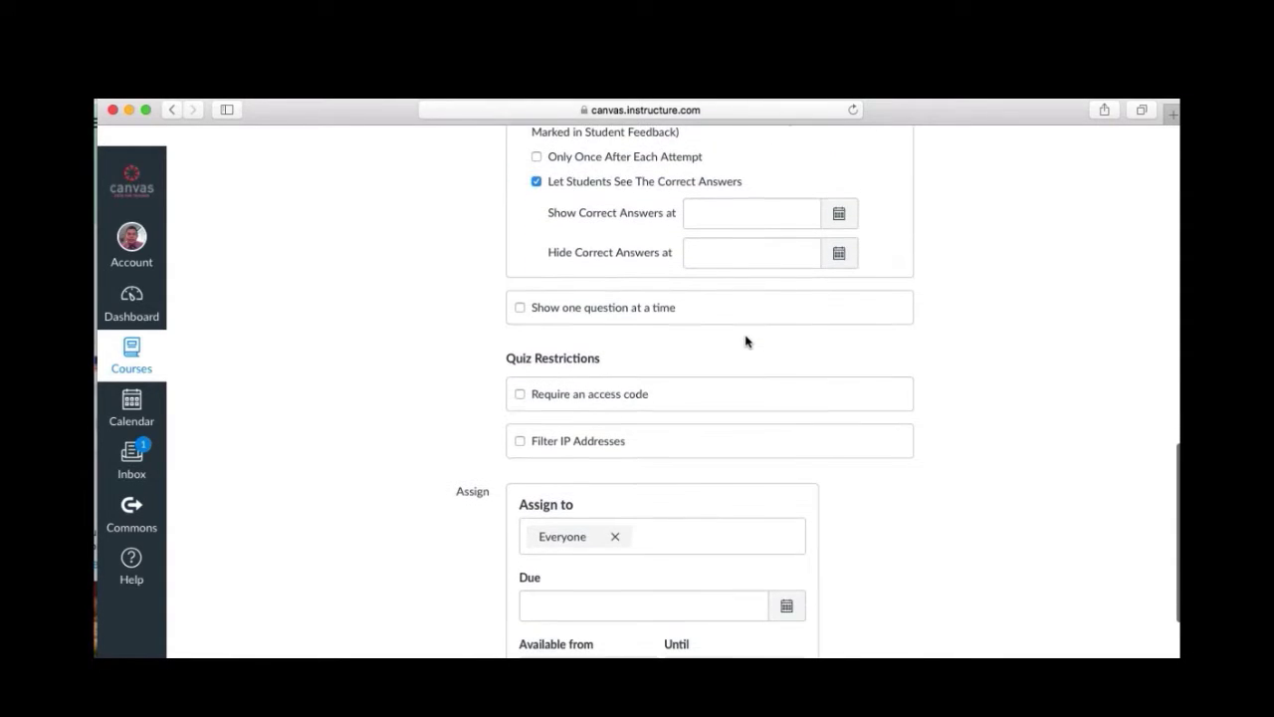
click(520, 396)
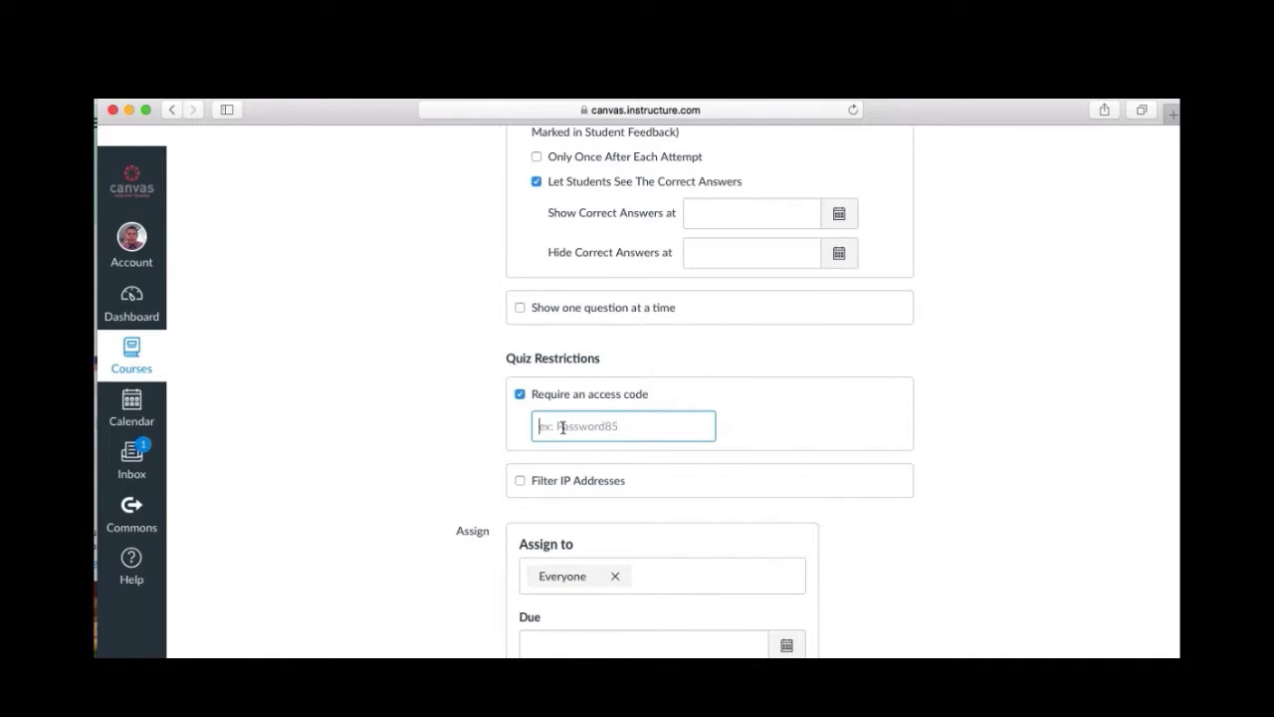
text(123456)
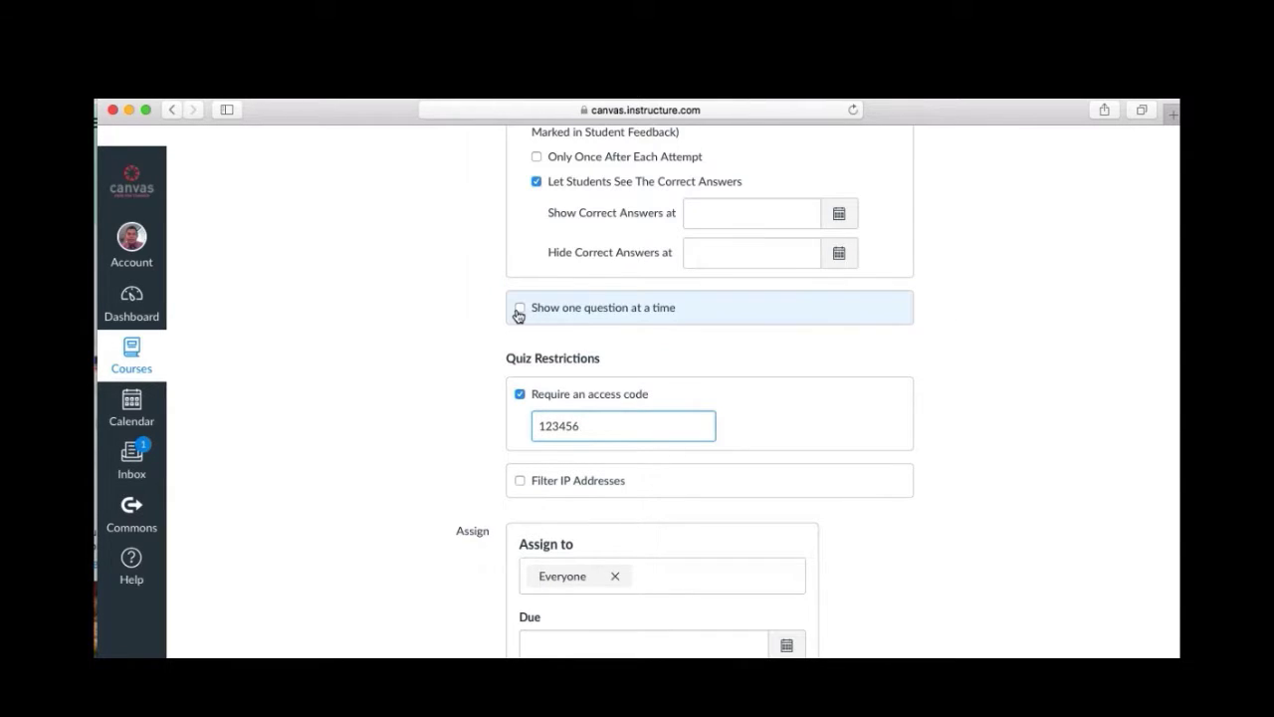
Show students one question at a time and save the quiz settings.
click(520, 309)
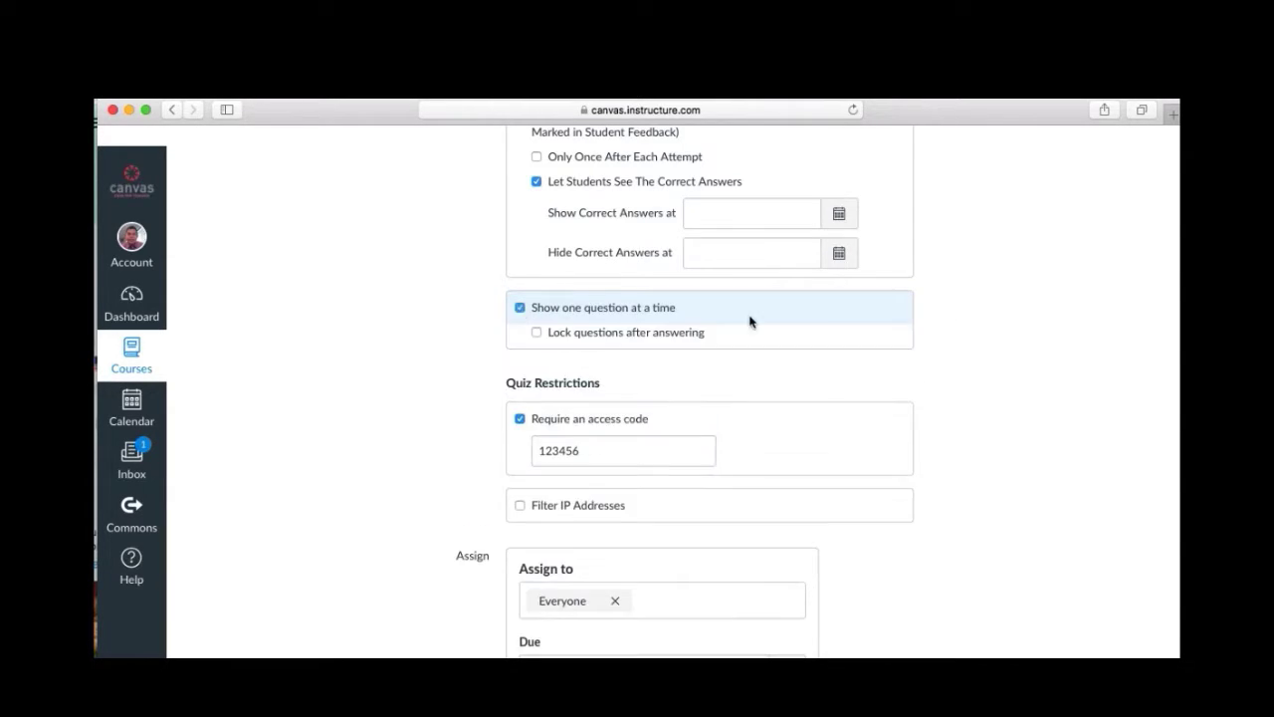
scroll(749, 320, down, 4)
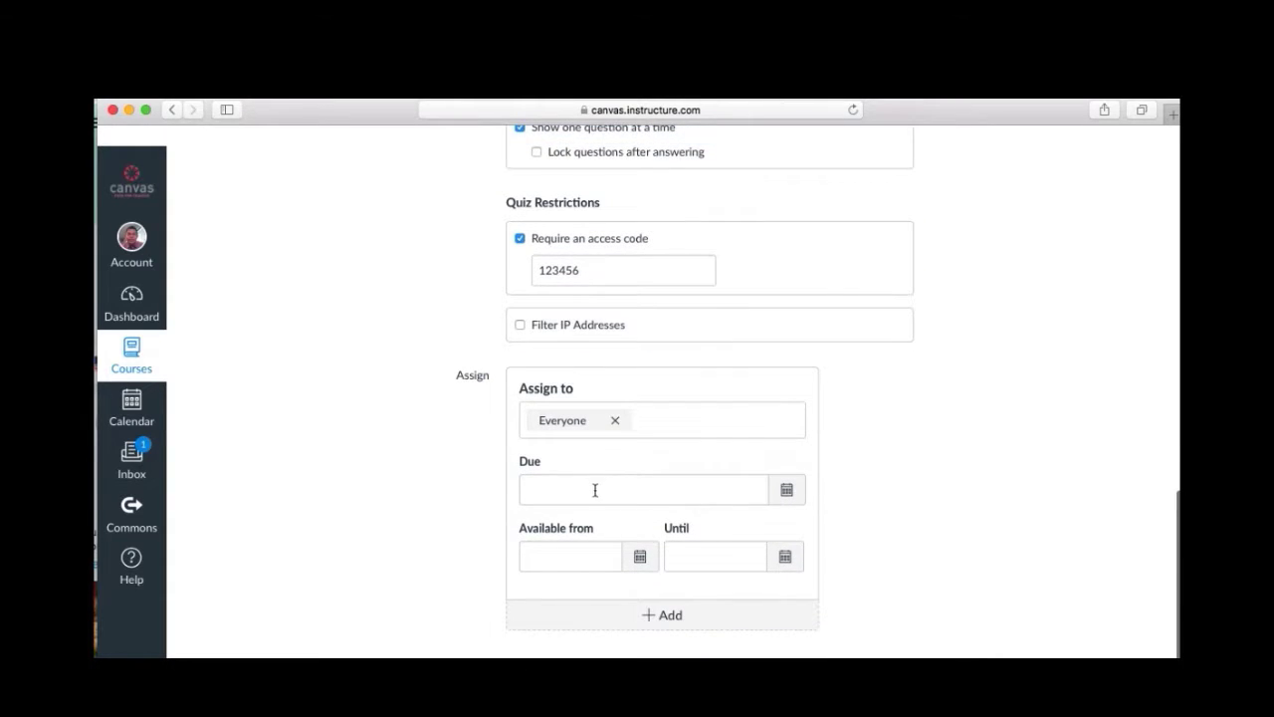
scroll(594, 487, down, 1)
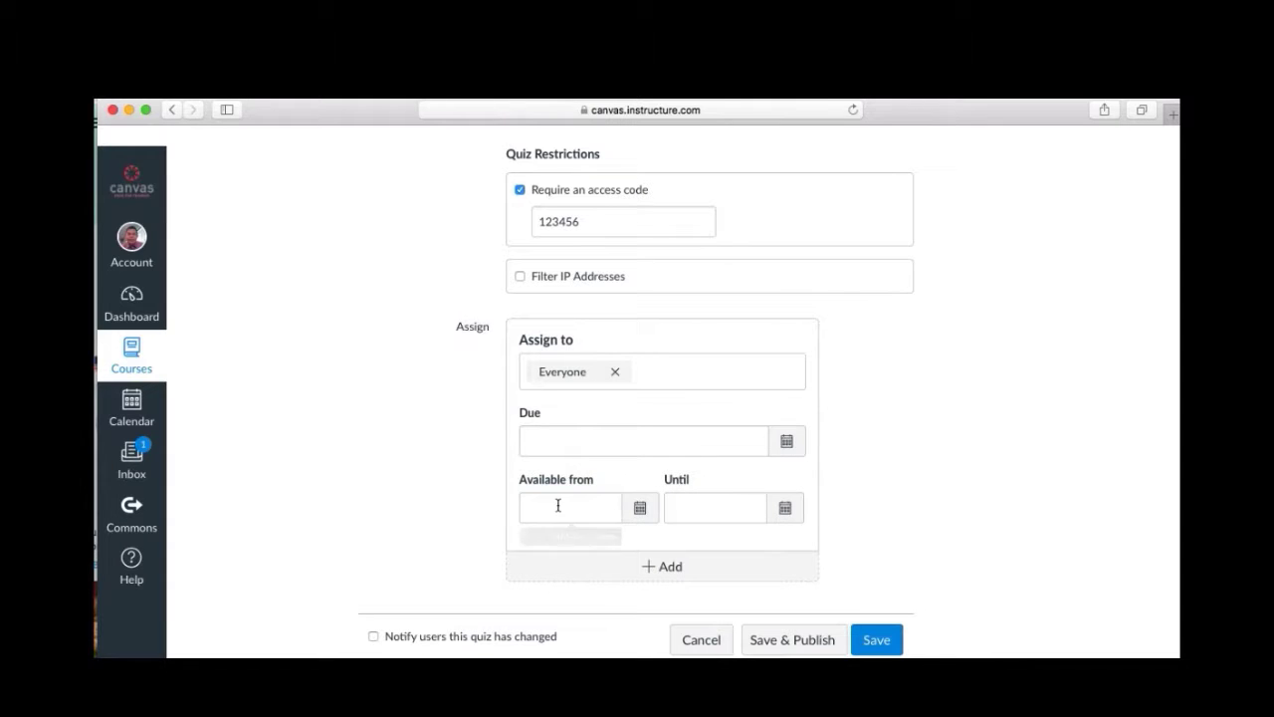
scroll(742, 518, up, 10)
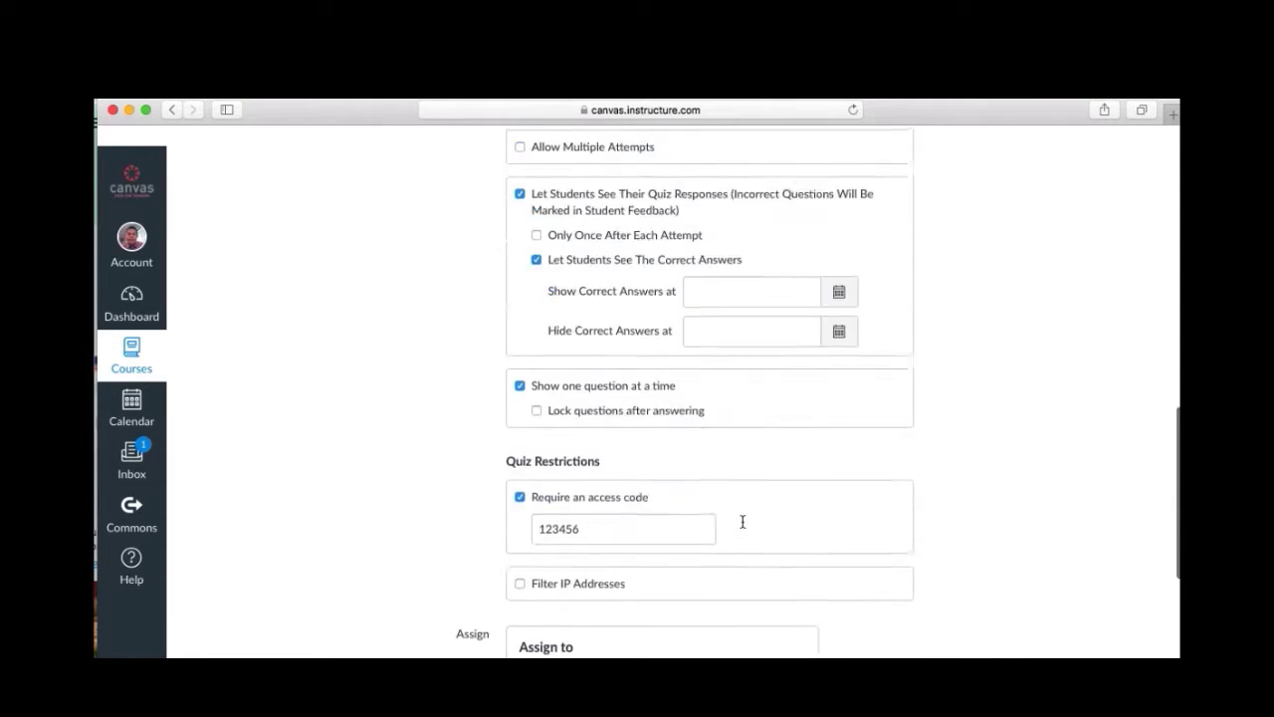
scroll(742, 521, up, 5)
scroll(742, 521, down, 15)
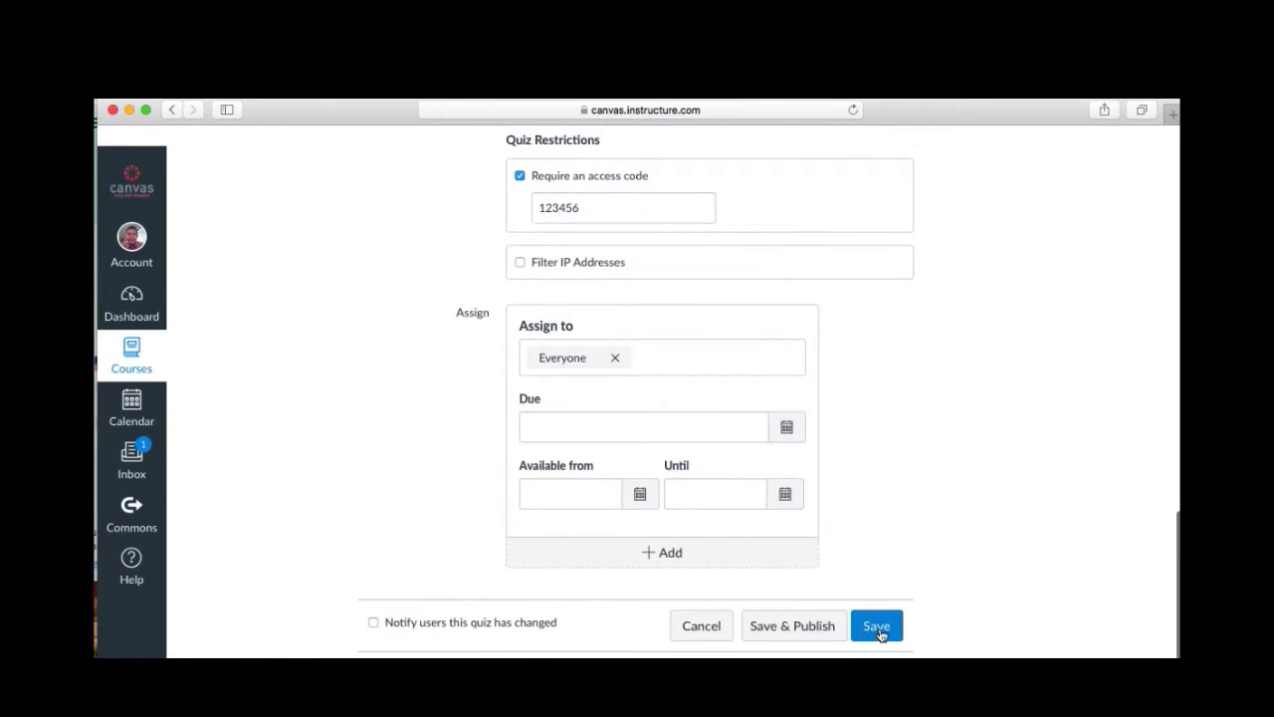
click(879, 626)
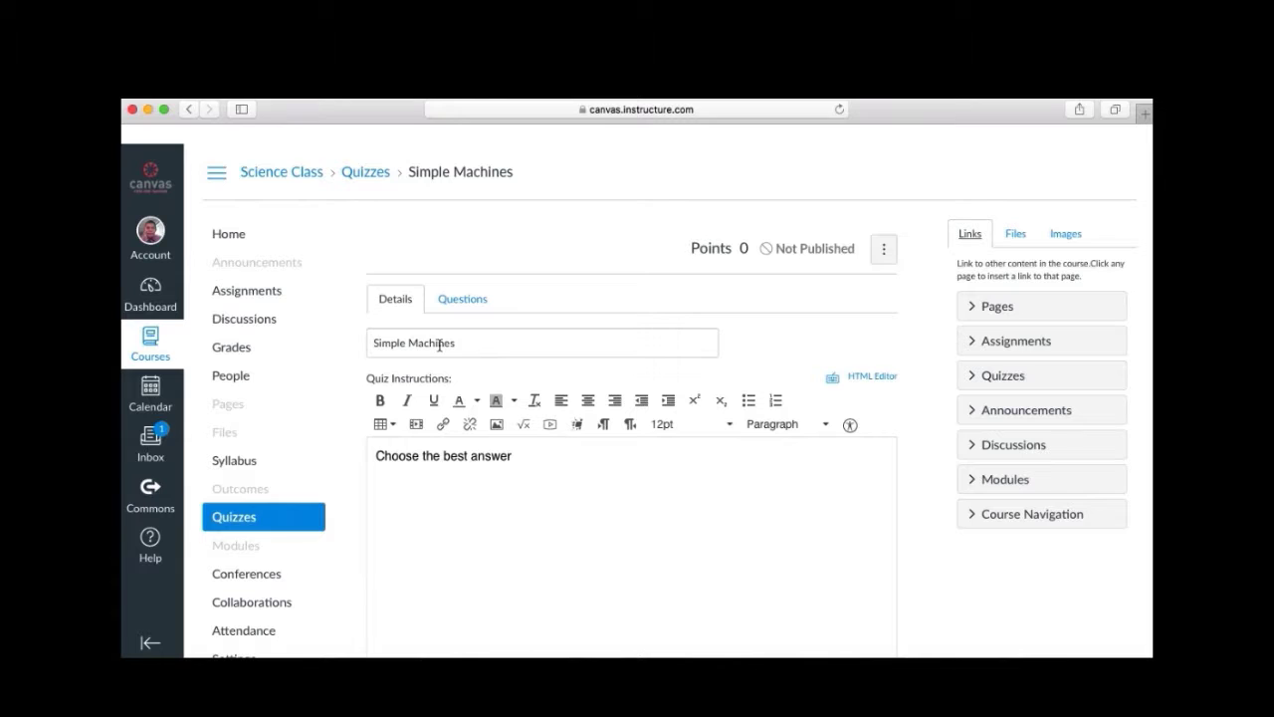
Review the Simple Machines quiz details, then switch to its empty Questions section.
scroll(461, 498, down, 10)
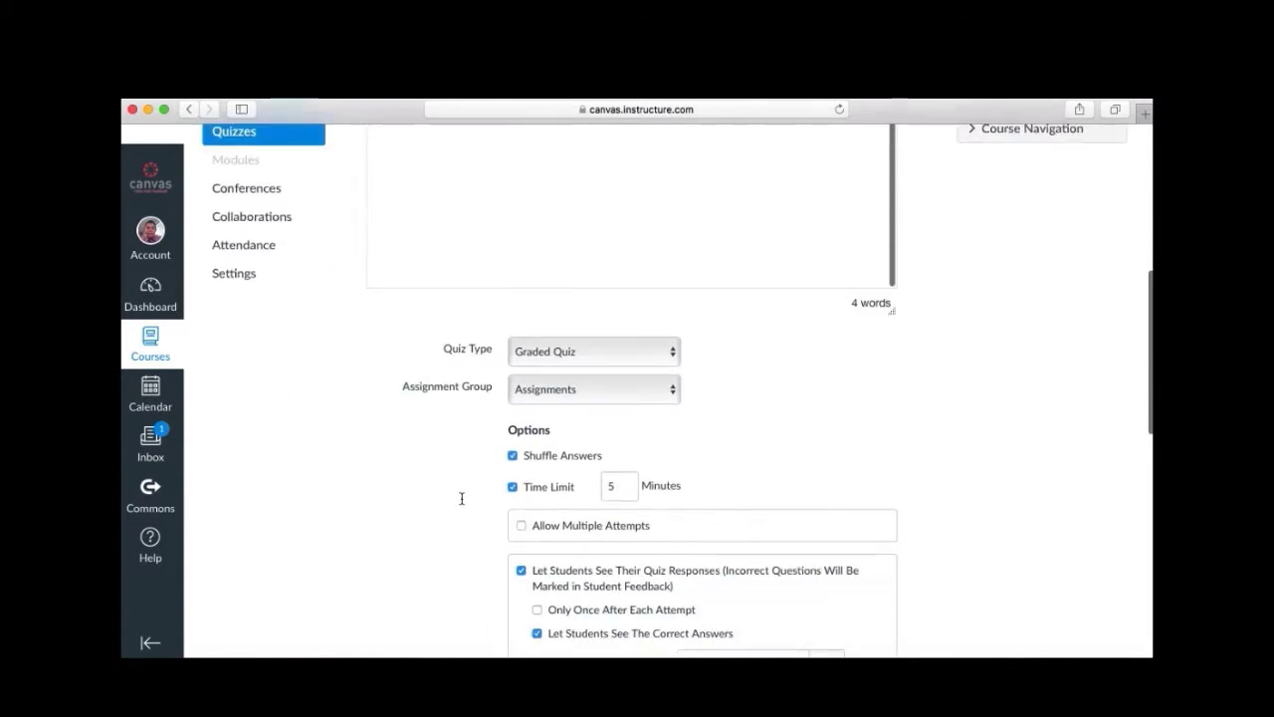
scroll(463, 501, down, 3)
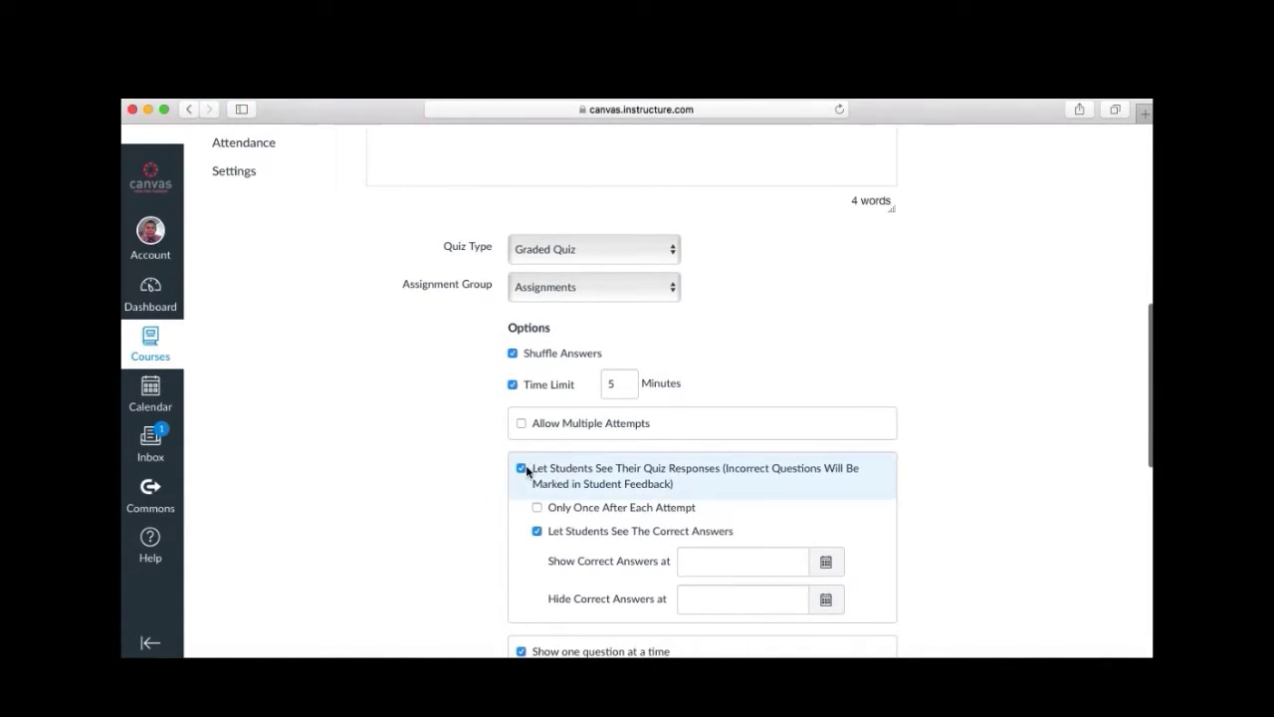
scroll(527, 470, down, 12)
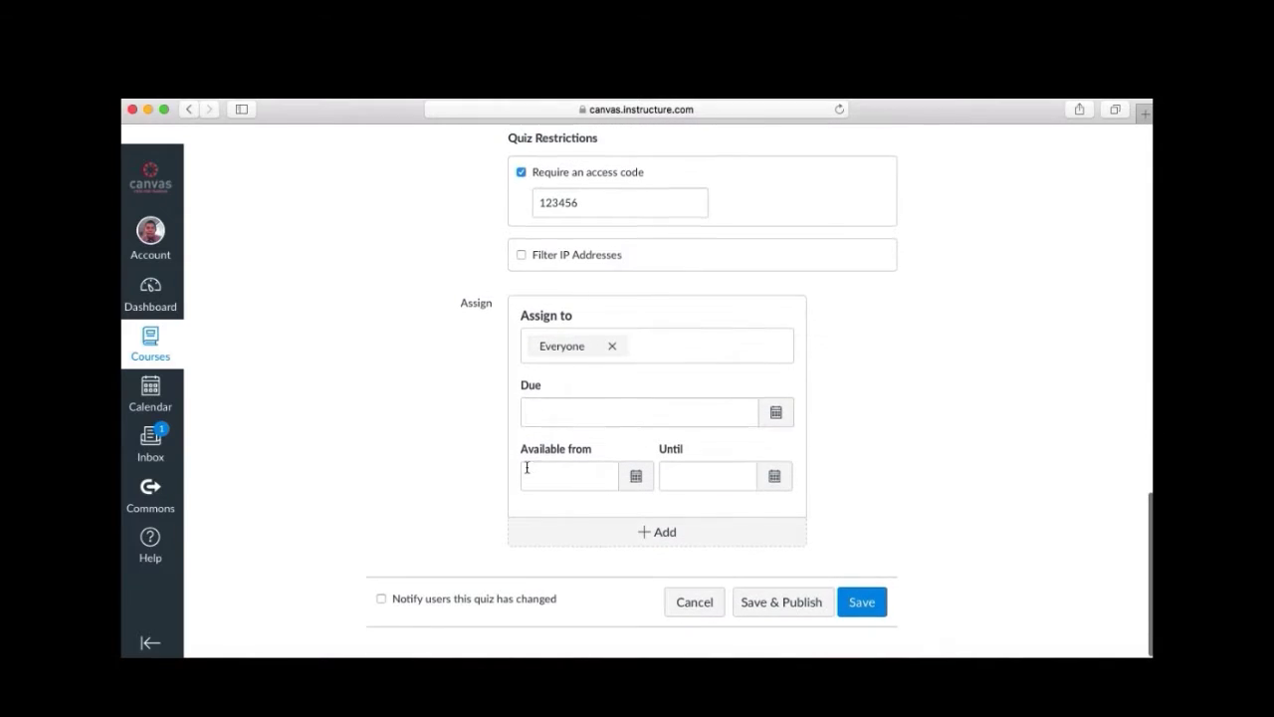
scroll(863, 480, up, 1)
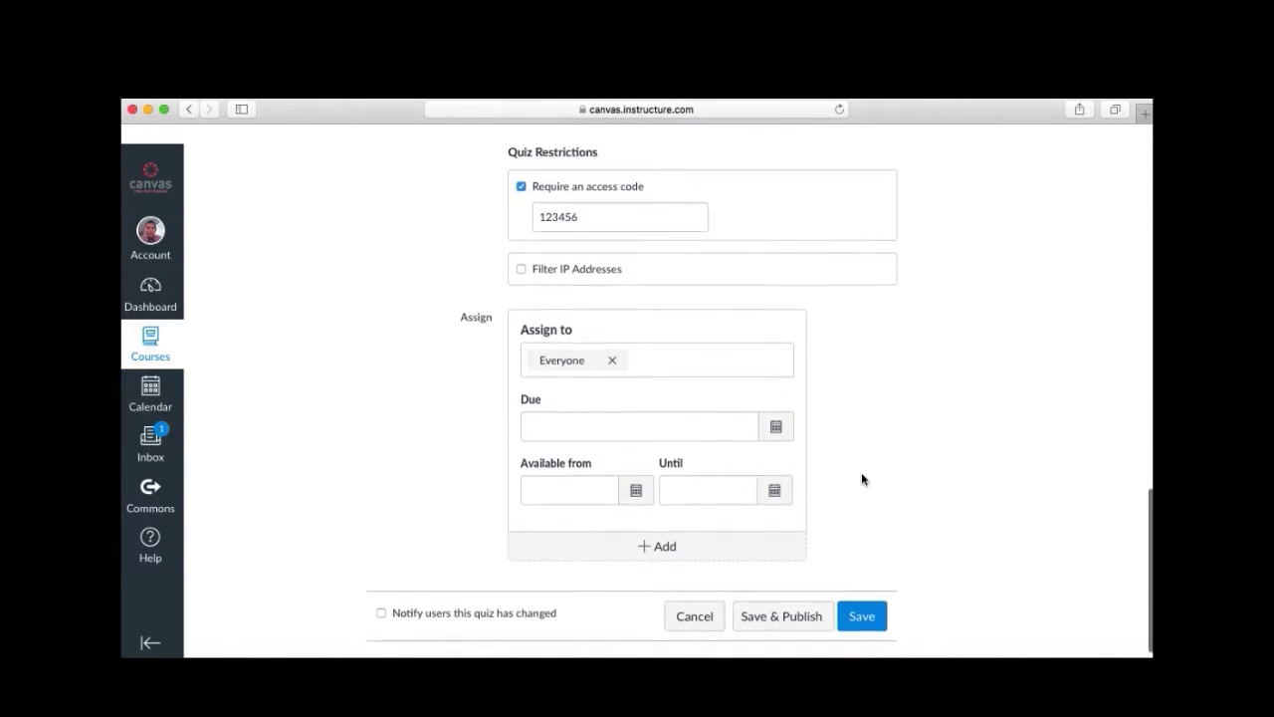
scroll(863, 480, up, 20)
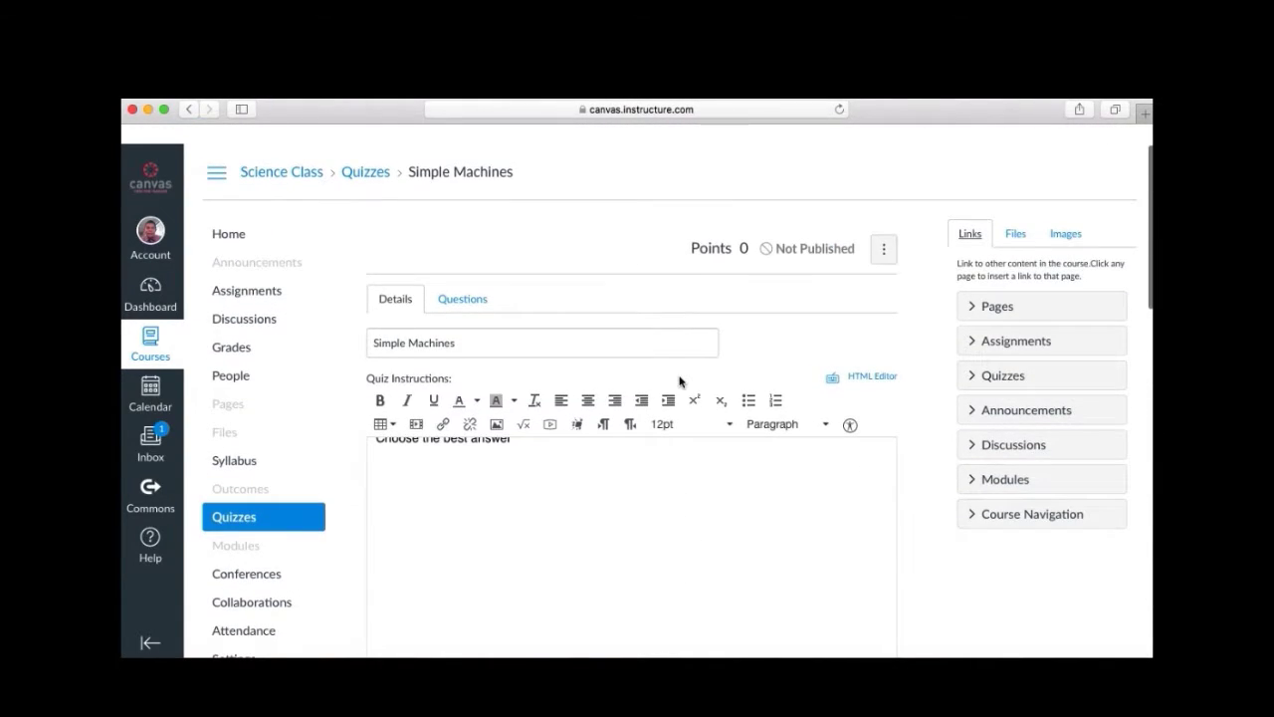
click(462, 299)
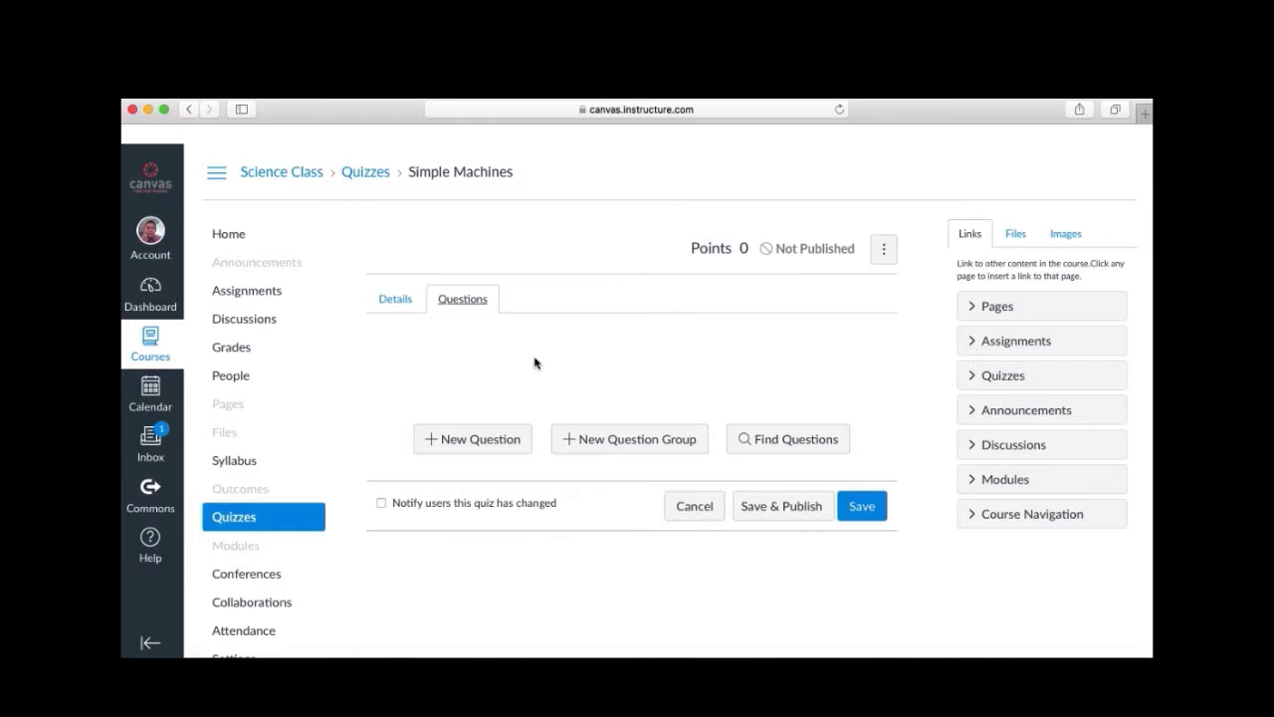
Add a new question named 1 as a True/False item worth 2 points.
scroll(534, 362, down, 1)
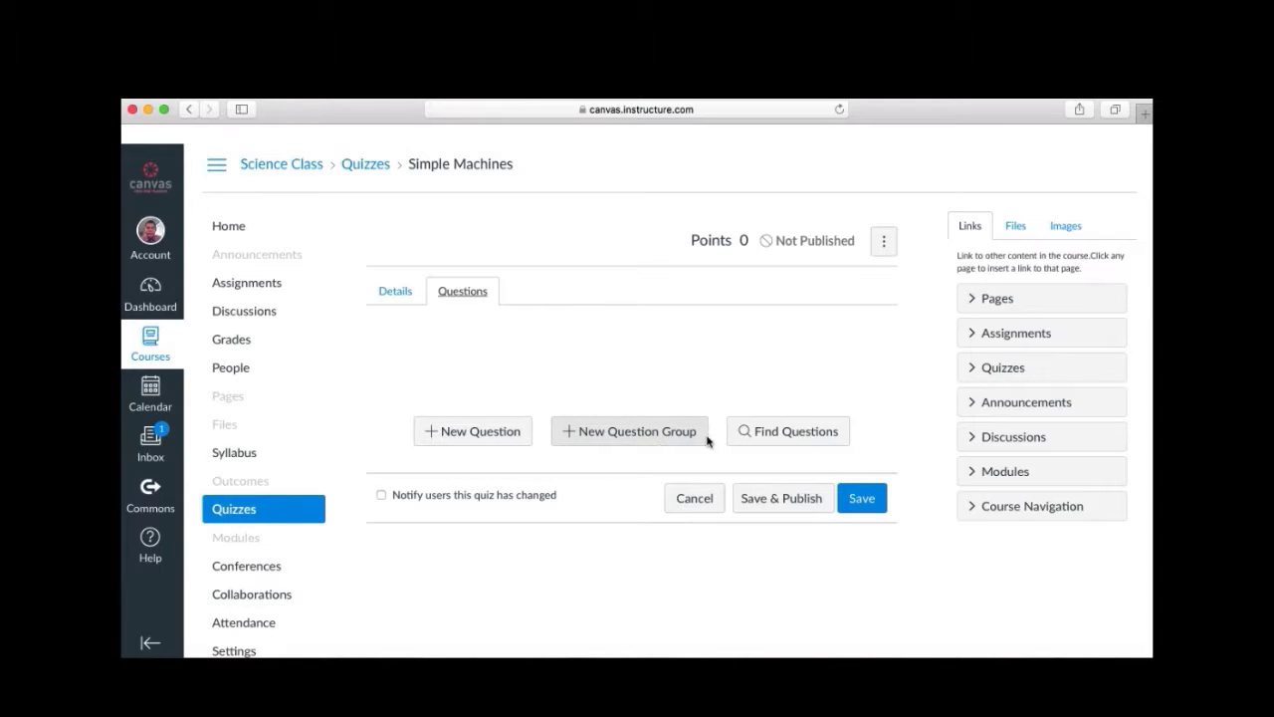
click(447, 431)
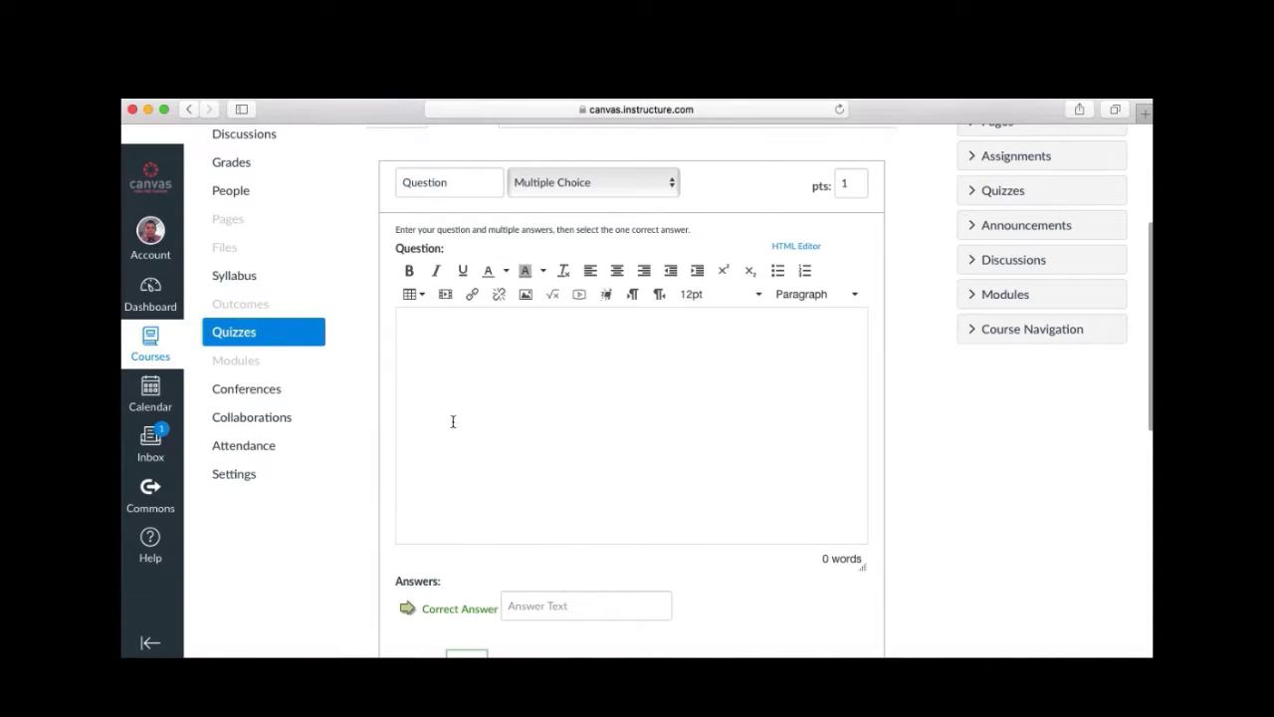
click(468, 186)
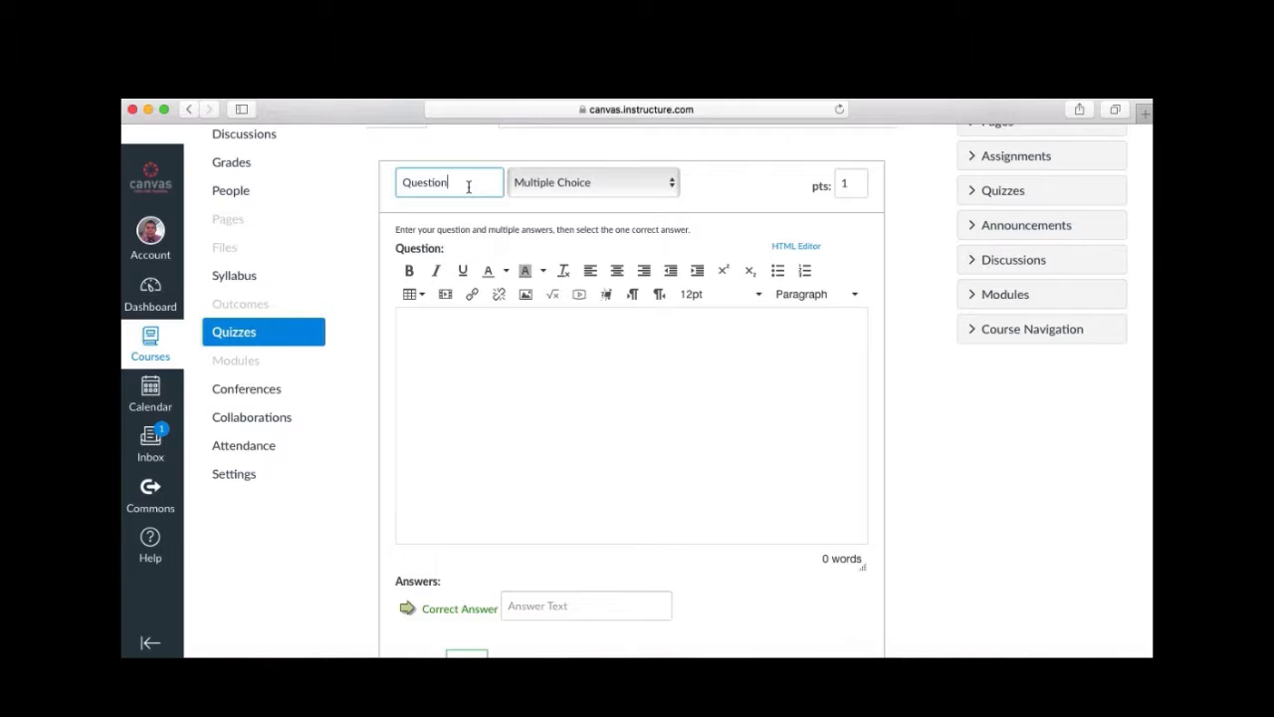
drag(468, 186, 356, 180)
scroll(485, 223, up, 2)
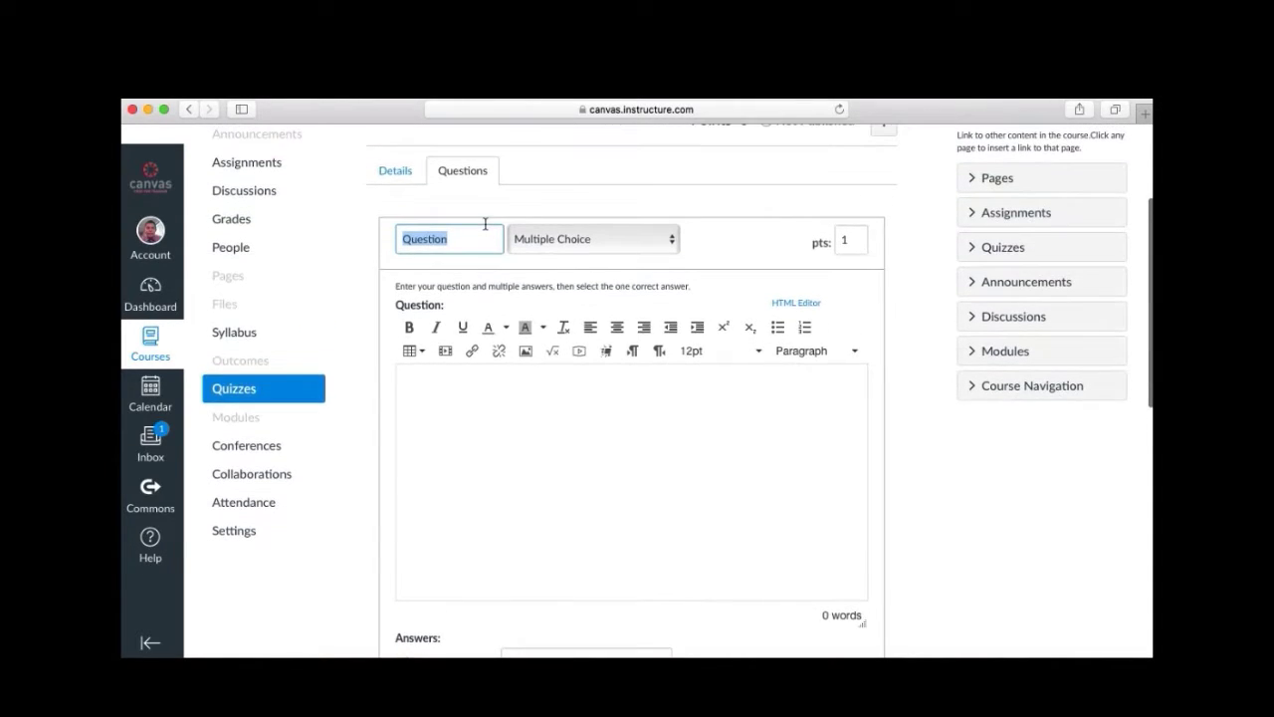
text(1)
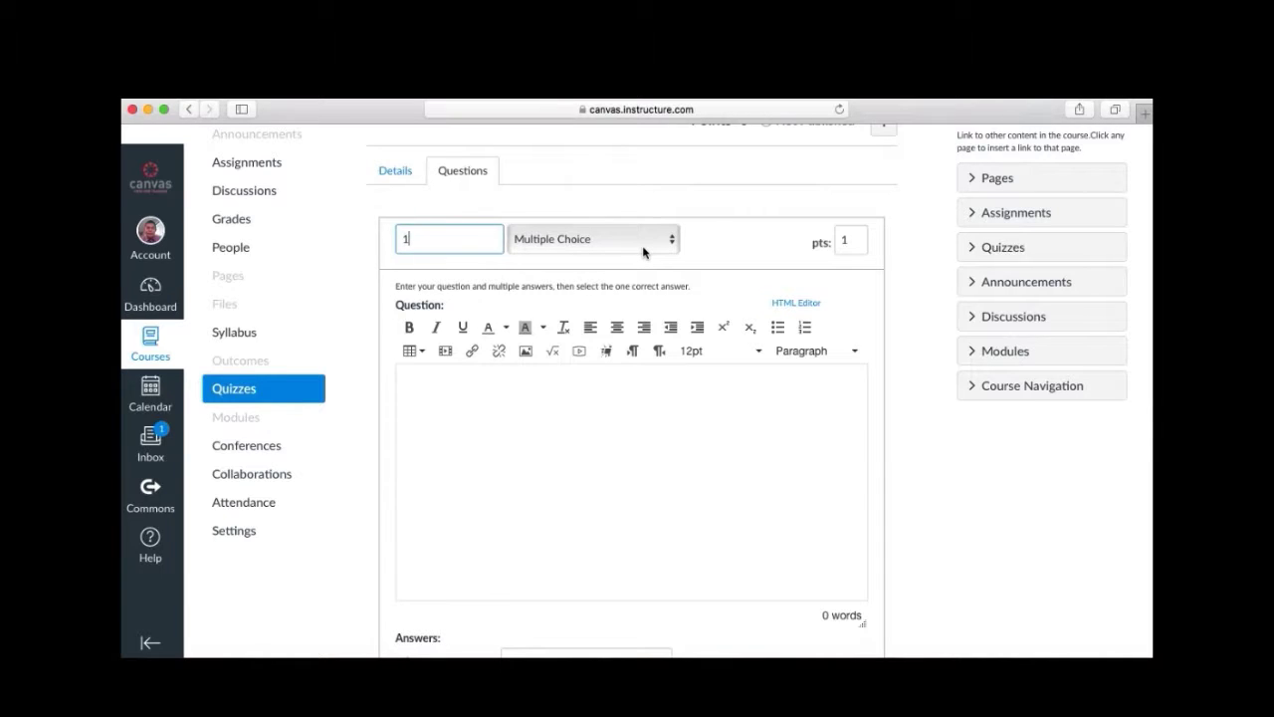
click(671, 245)
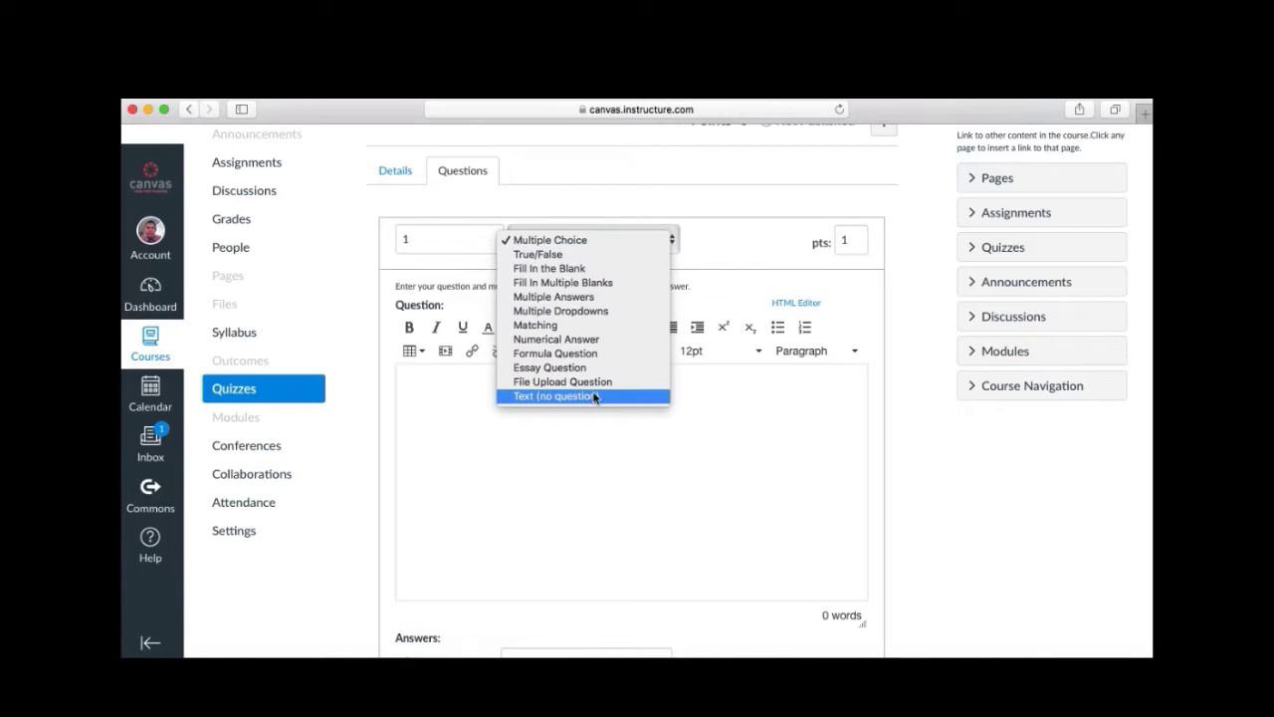
click(568, 254)
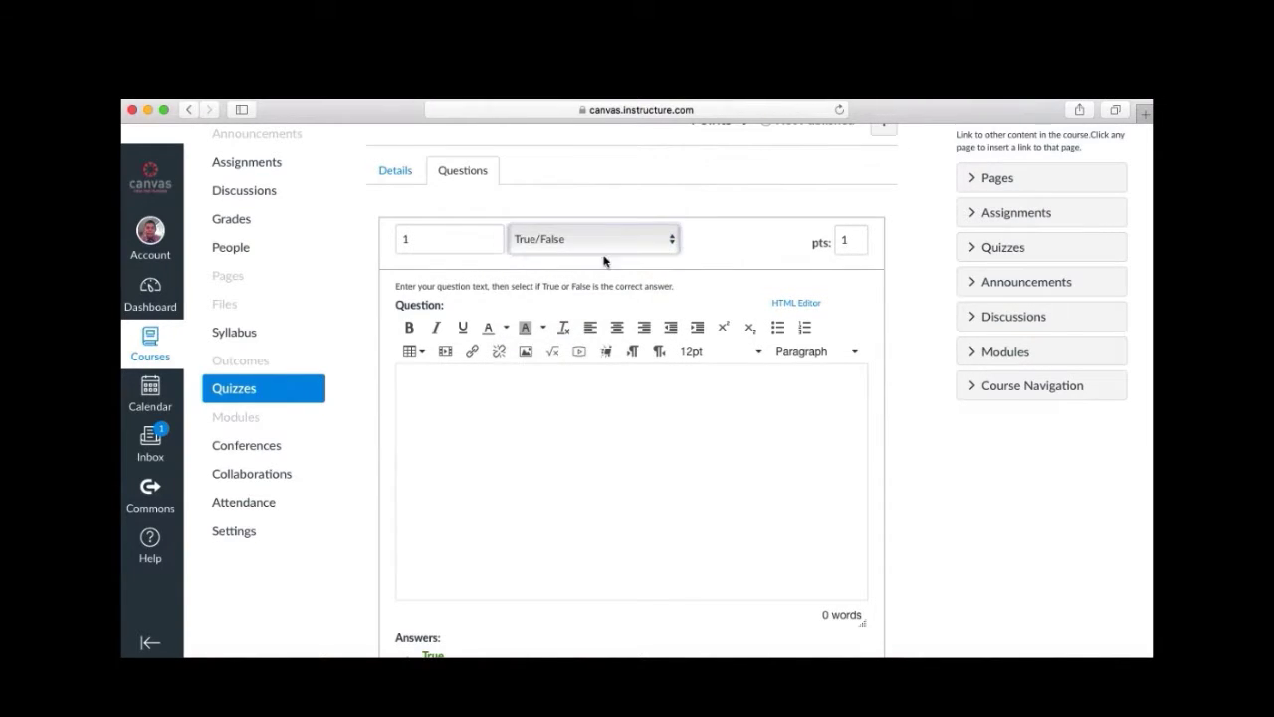
double_click(853, 245)
text(2)
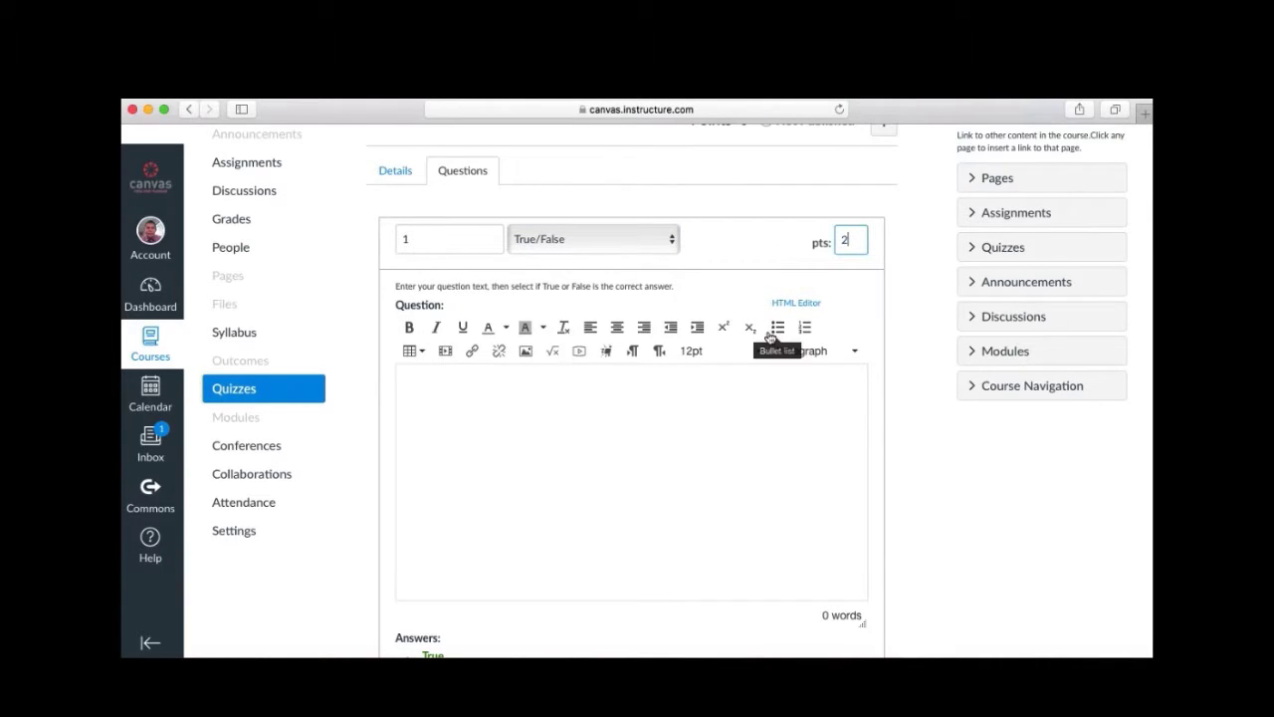
Enter 'Simple machines make our work easier.' with True correct and save question 1.
click(676, 415)
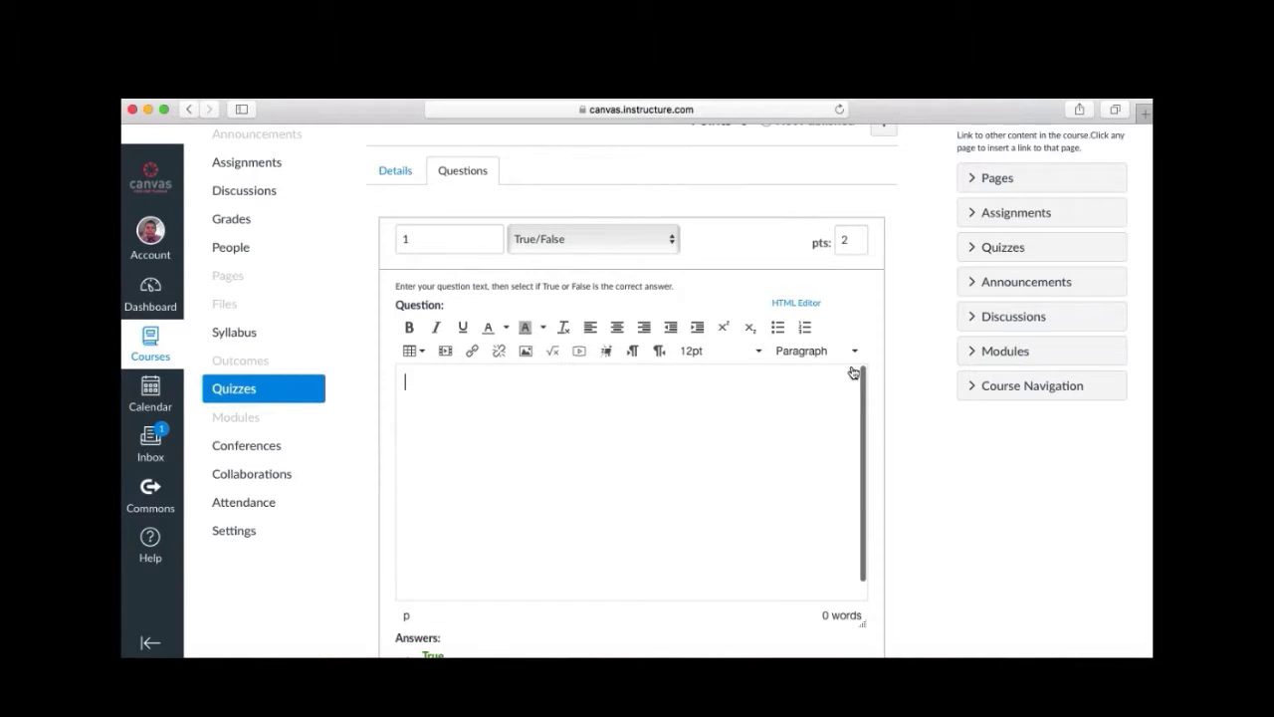
scroll(861, 337, down, 2)
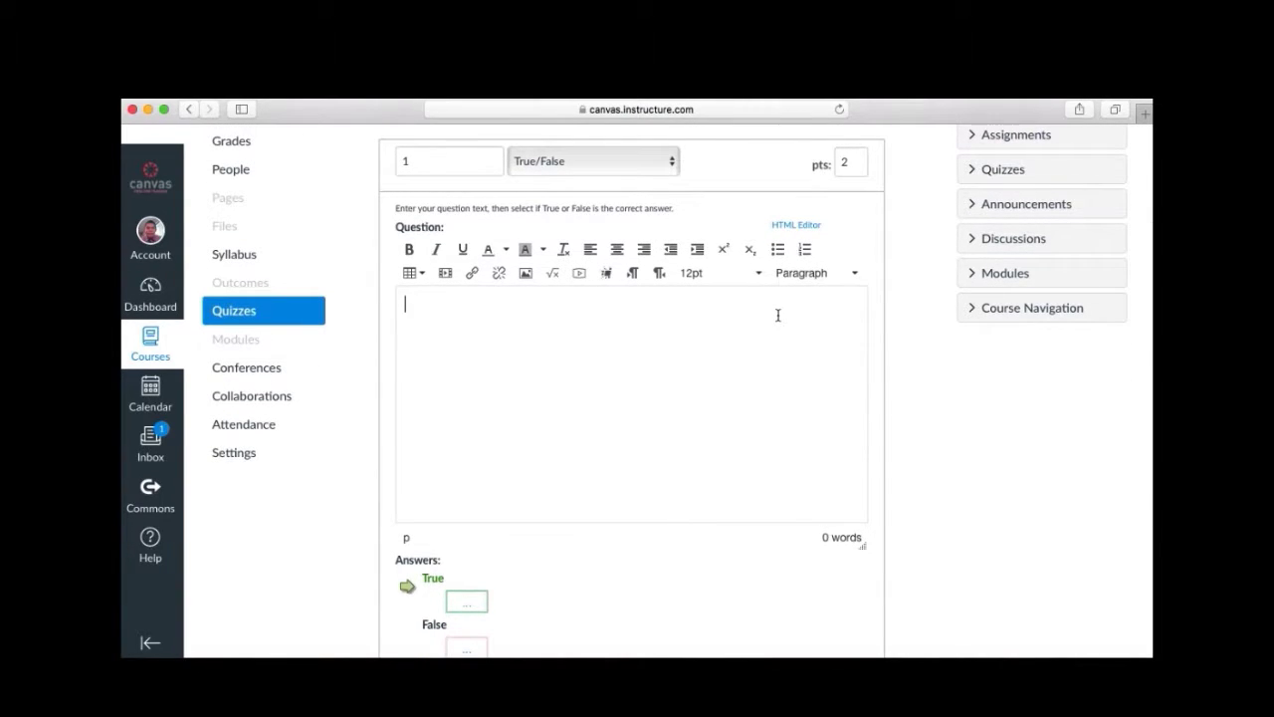
text(Simple machine)
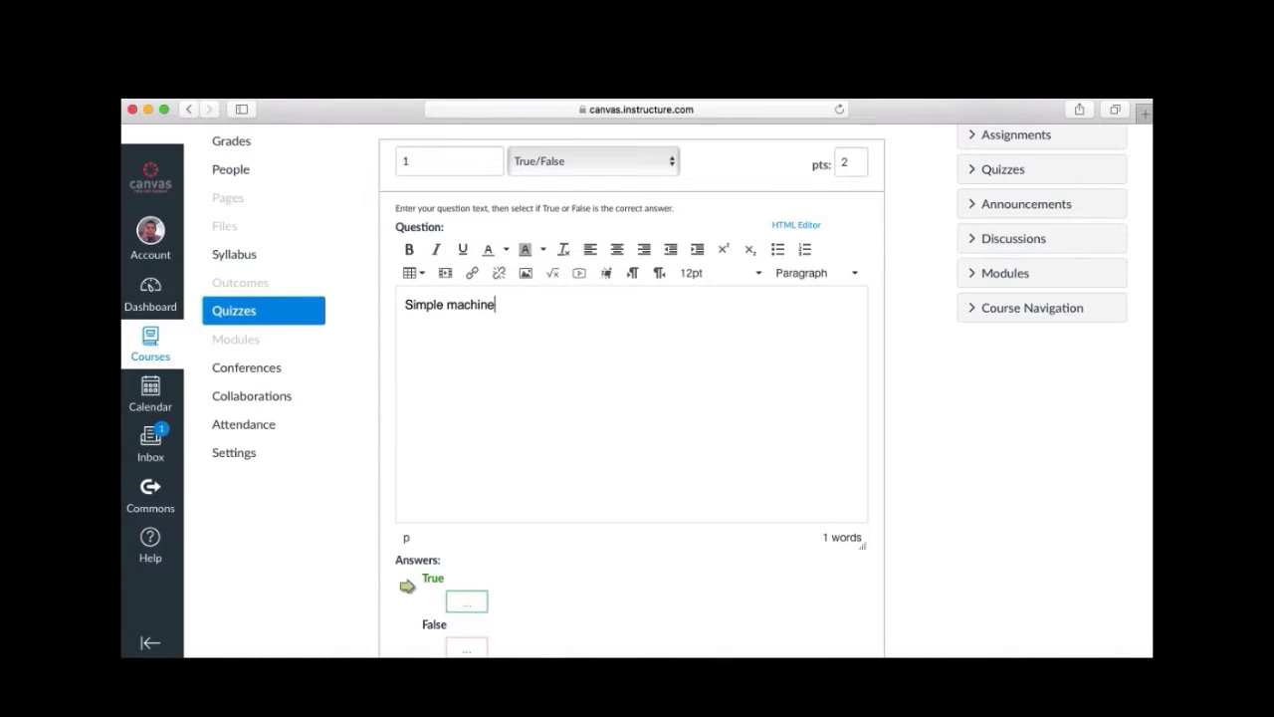
text(s make our work easier.)
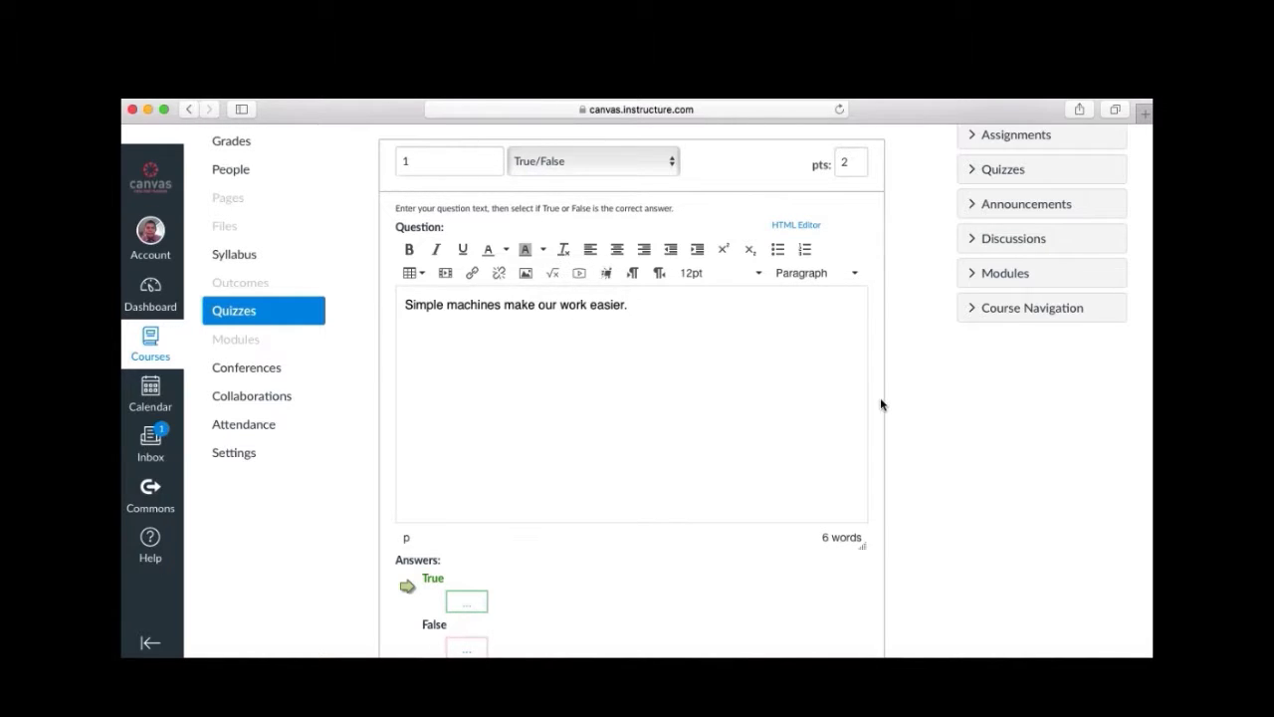
scroll(880, 398, down, 4)
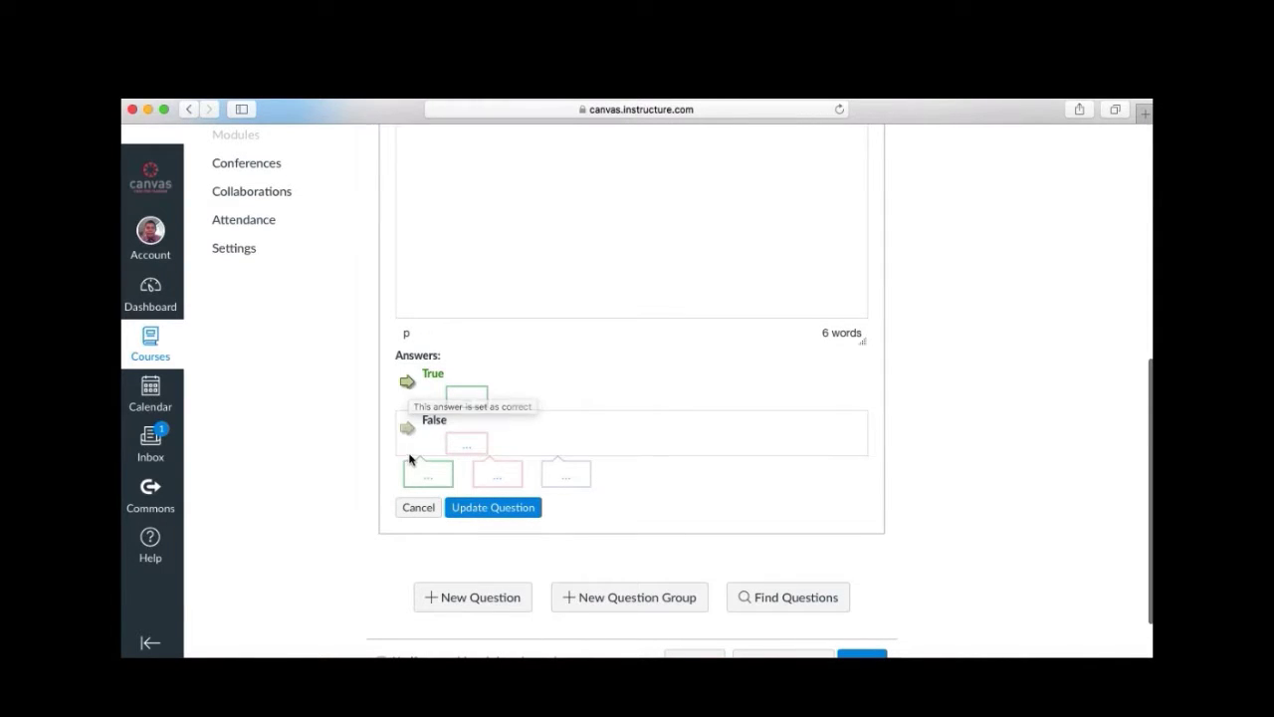
click(408, 430)
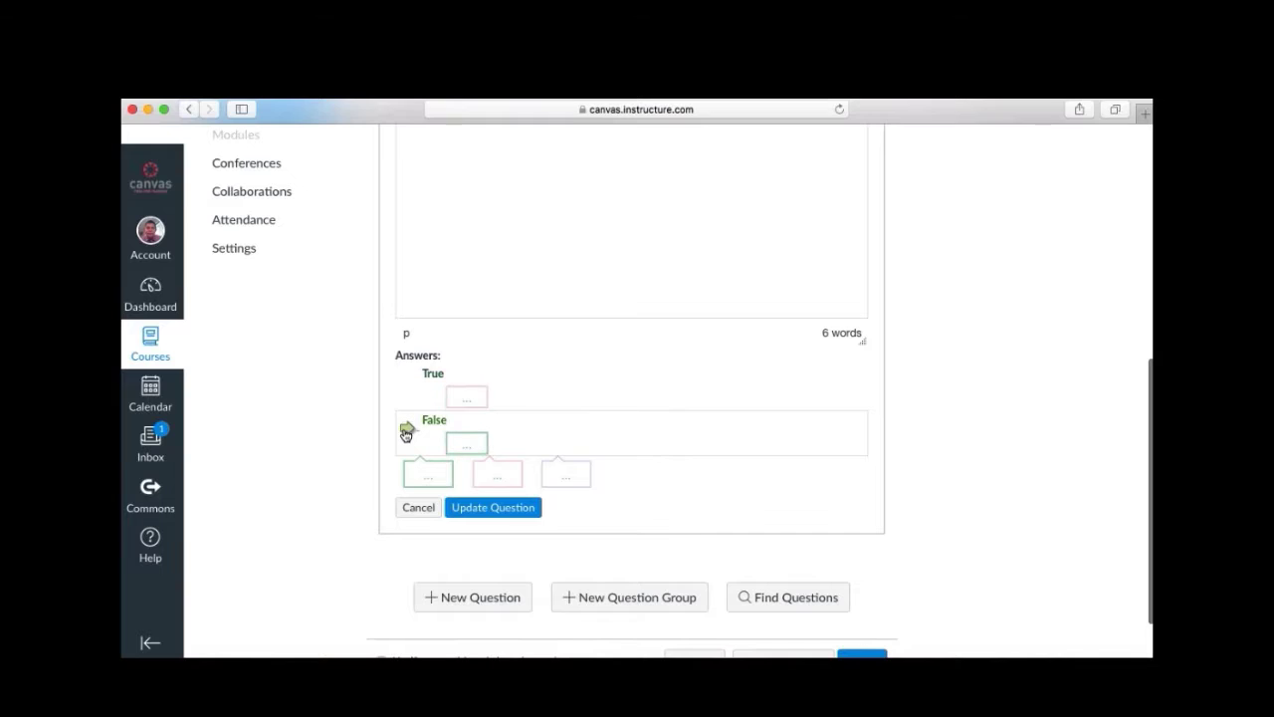
click(408, 386)
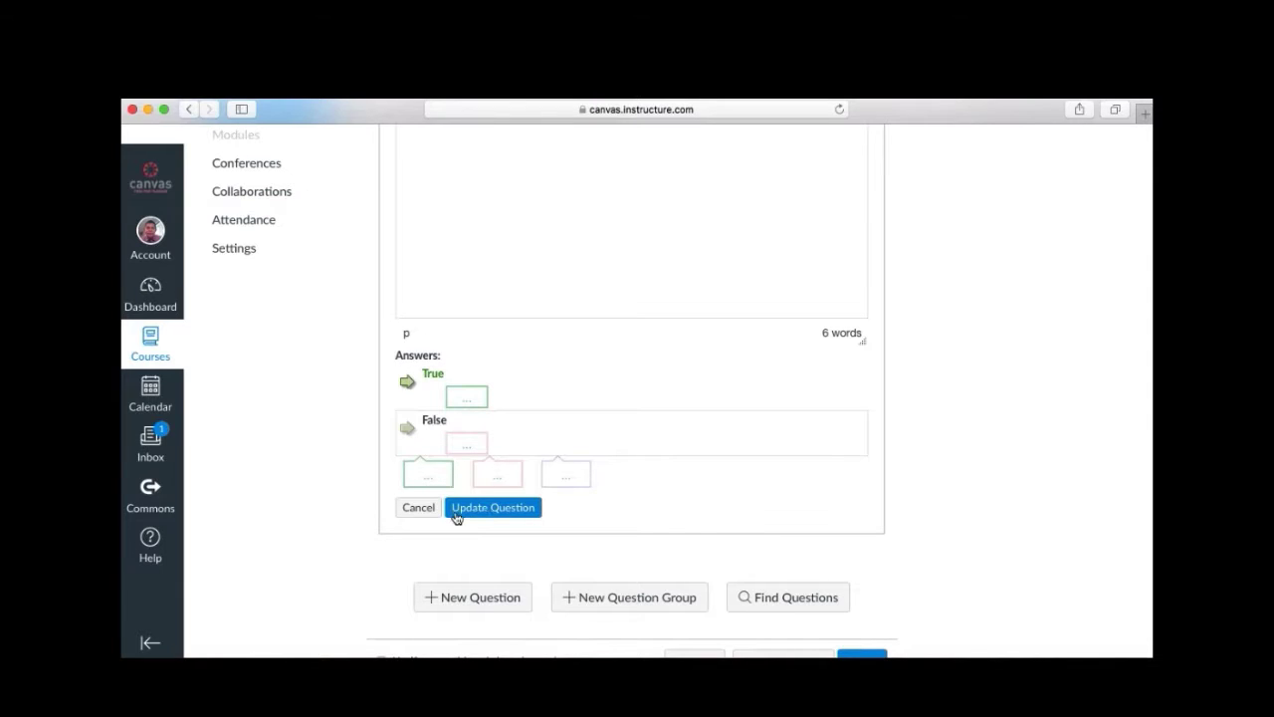
click(504, 512)
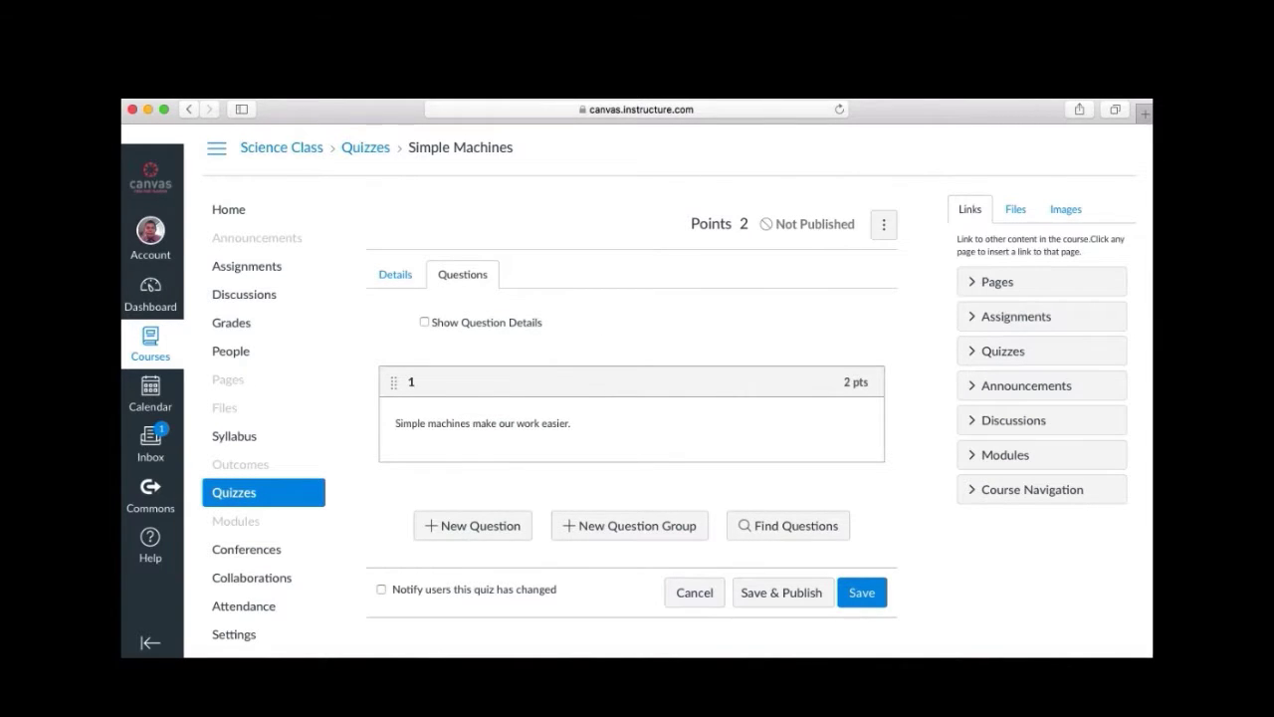
Add a new question named 2 as a multiple-choice item worth 2 points.
click(447, 531)
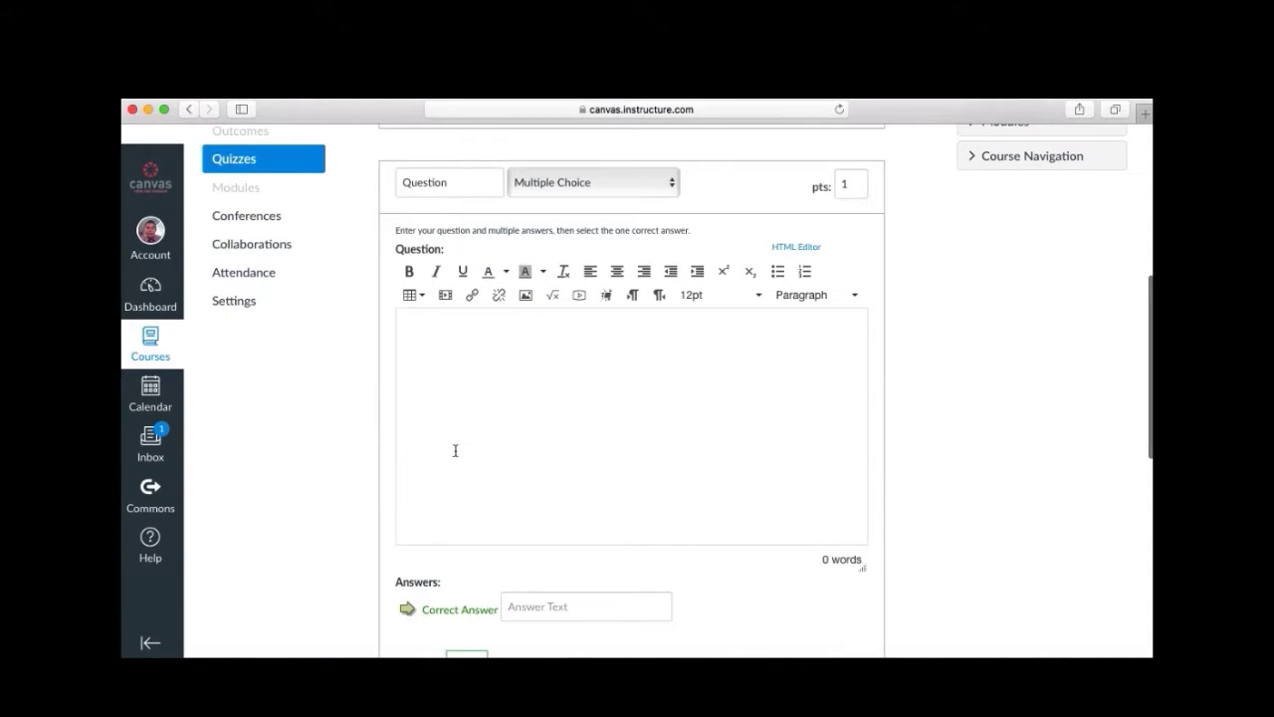
drag(463, 187, 304, 176)
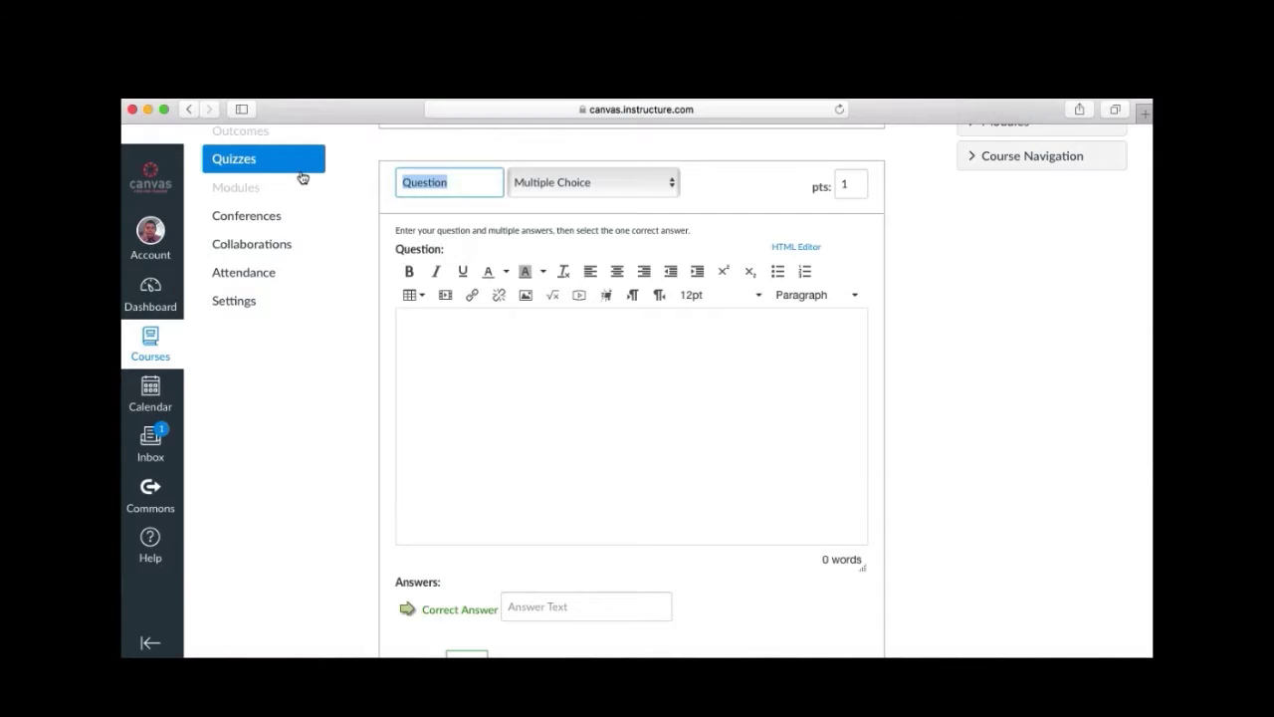
text(2)
click(649, 189)
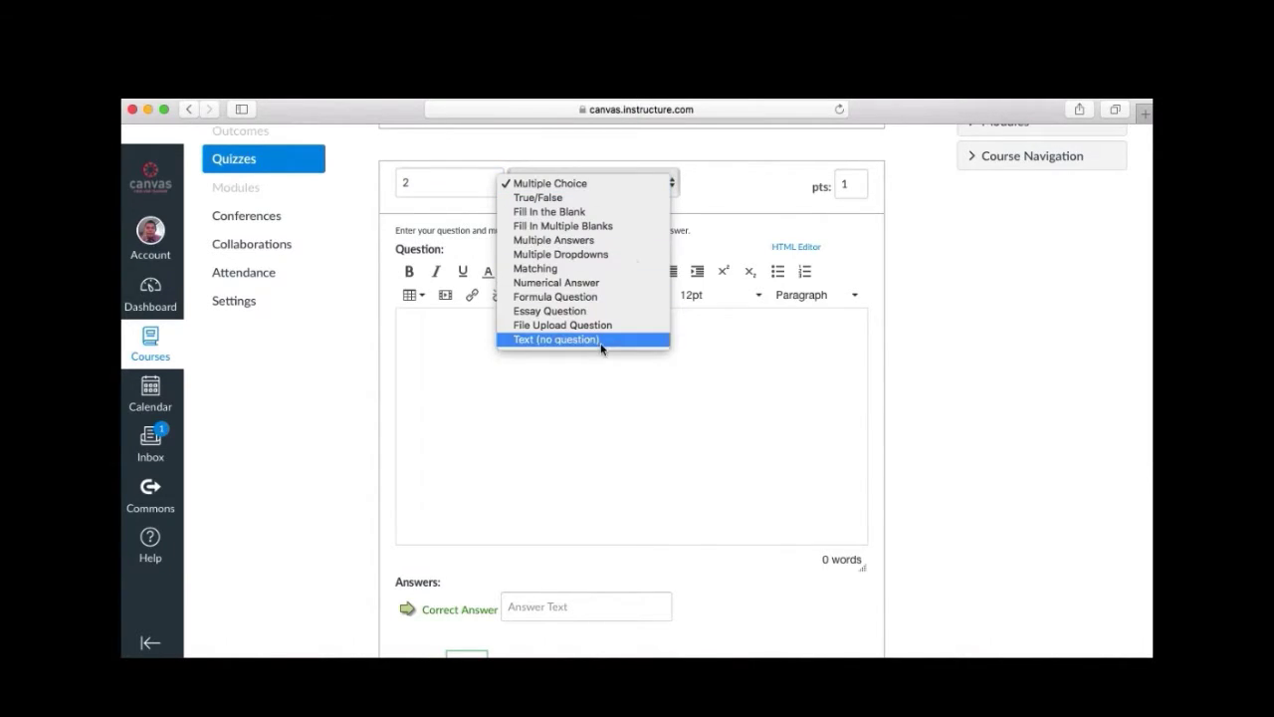
click(591, 184)
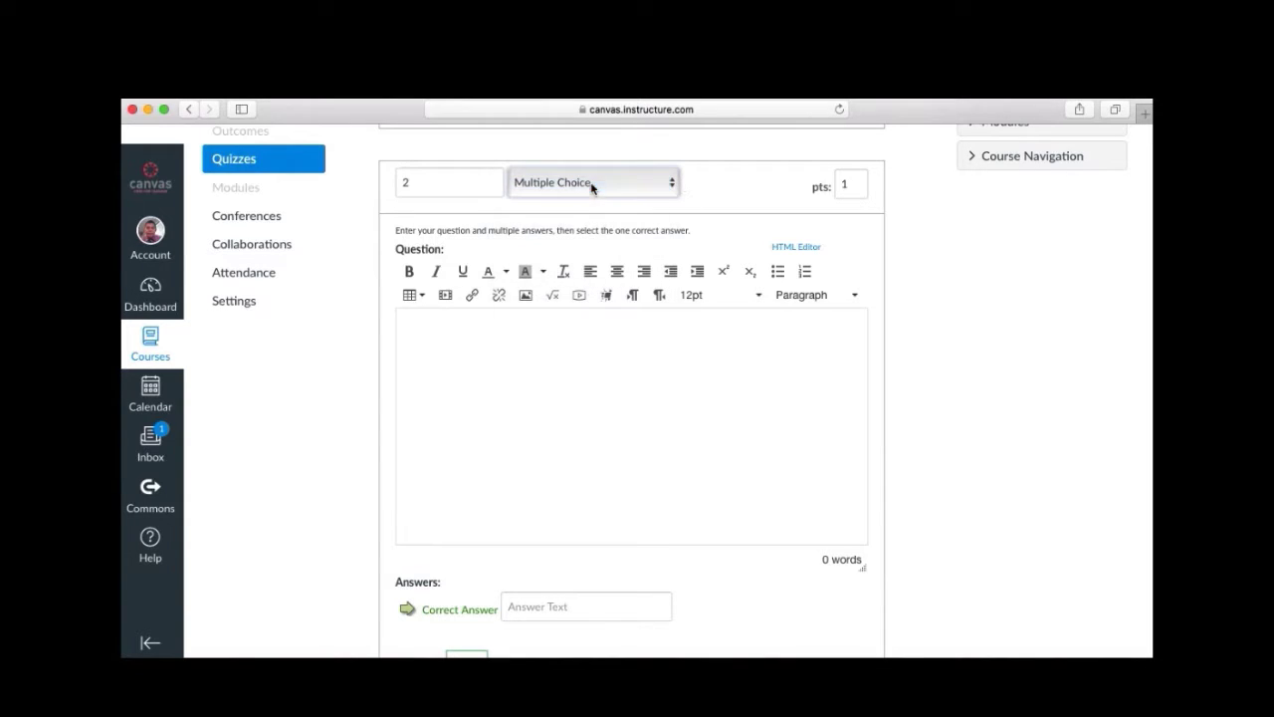
double_click(845, 182)
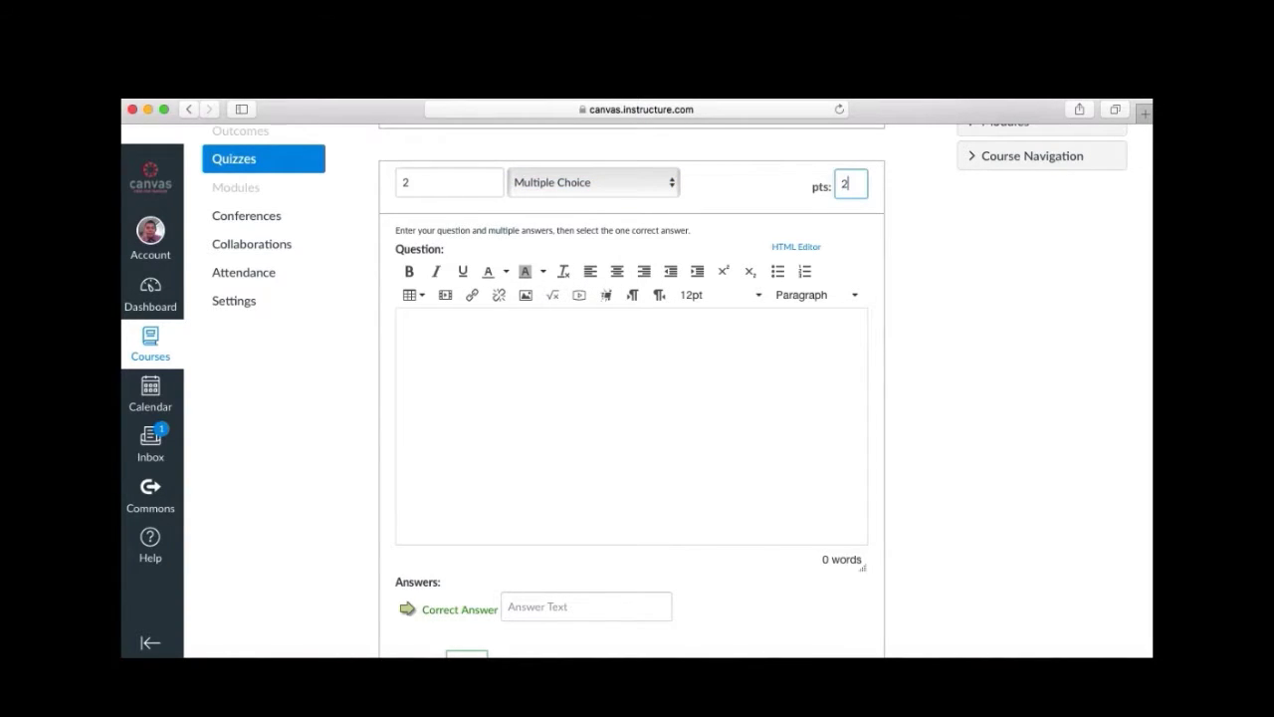
Enter the question 'An example of simple machine.' with answers Car, Pulley, Robot and House.
click(718, 336)
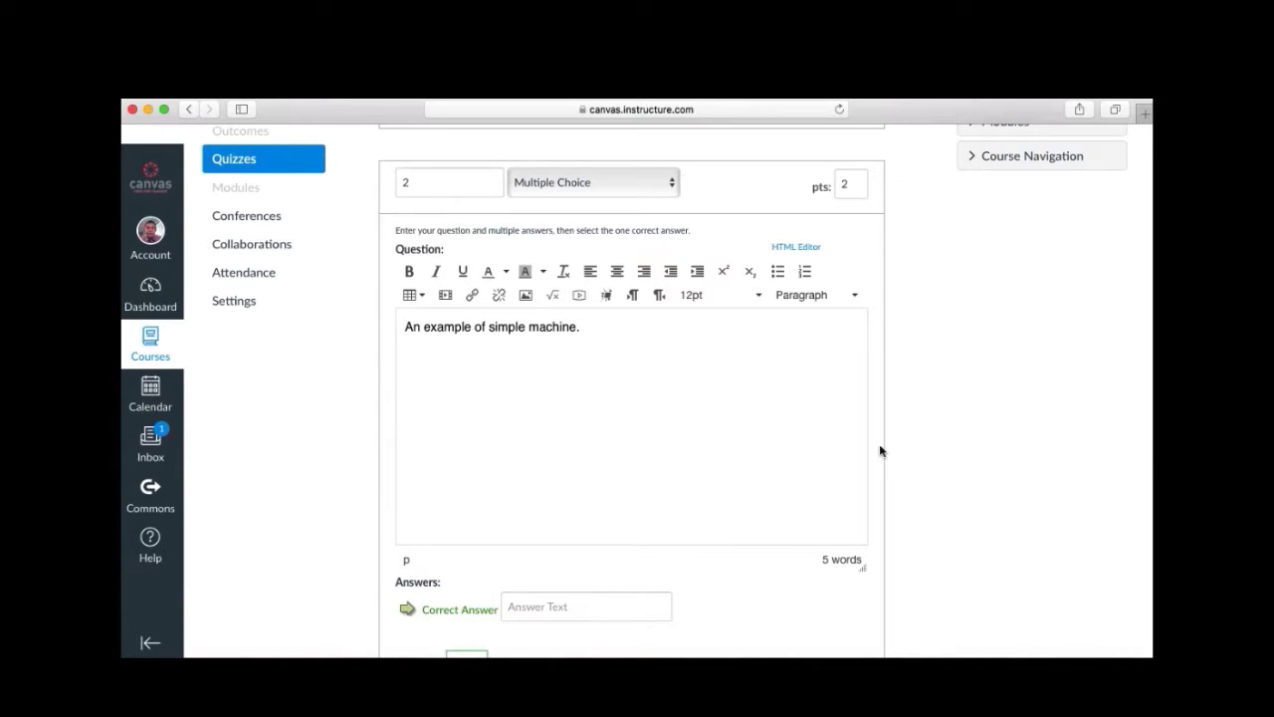
scroll(880, 451, down, 5)
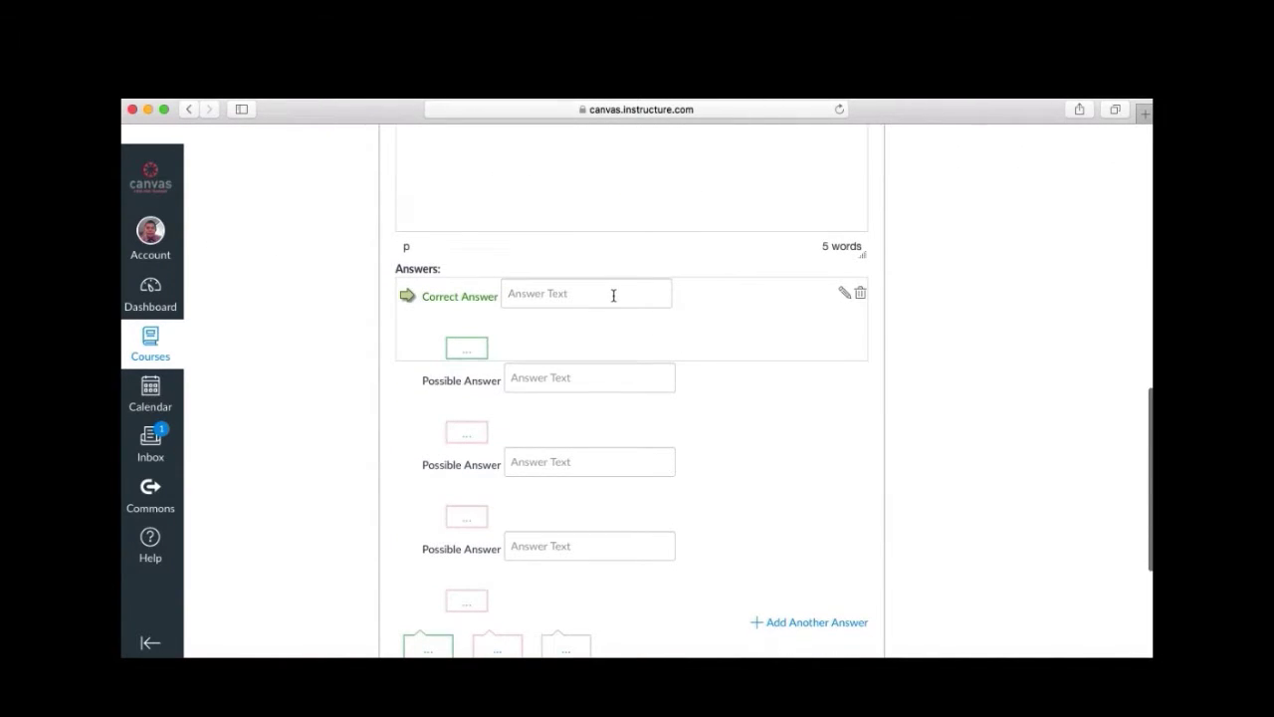
click(613, 296)
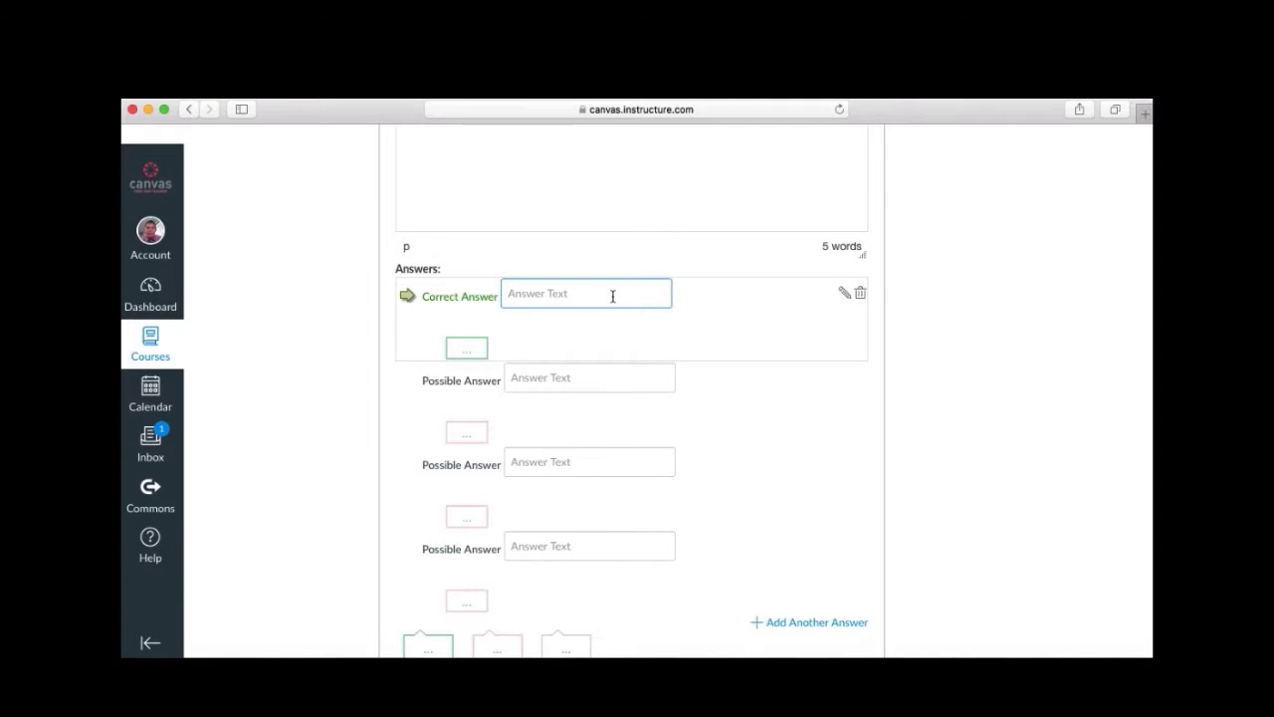
text(Car)
click(578, 385)
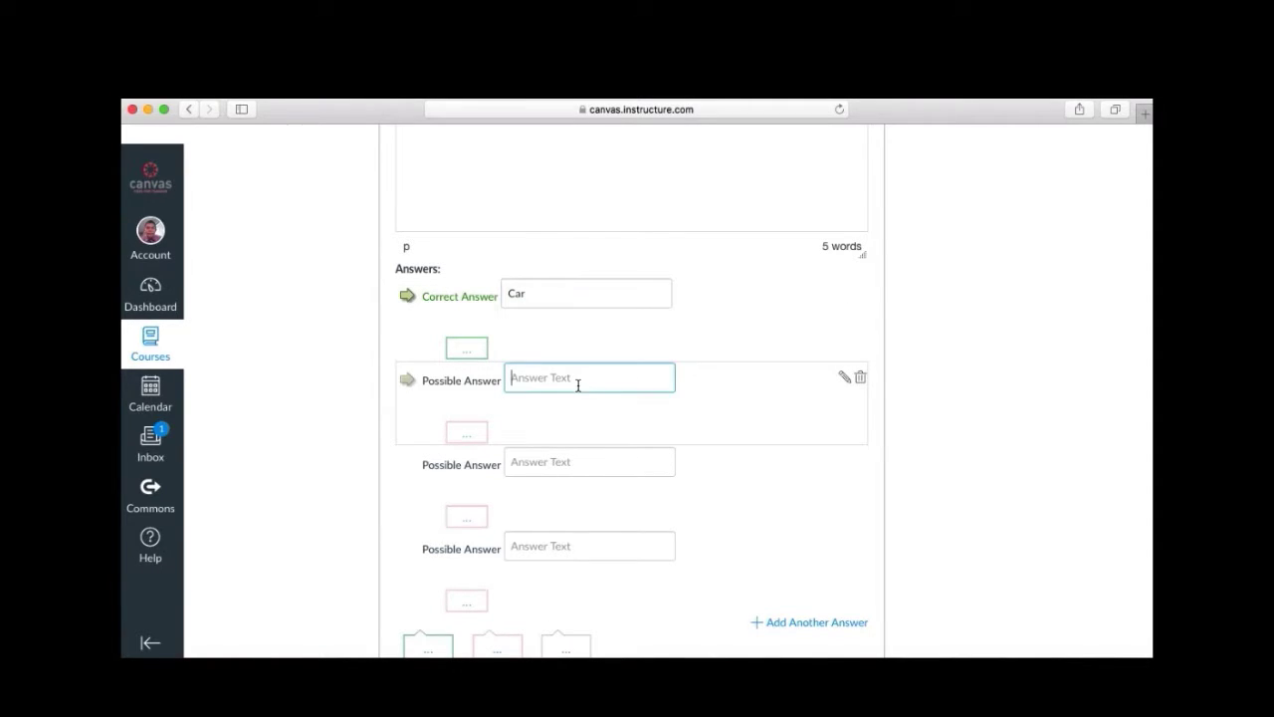
text(Pulley)
click(579, 464)
text(Robot)
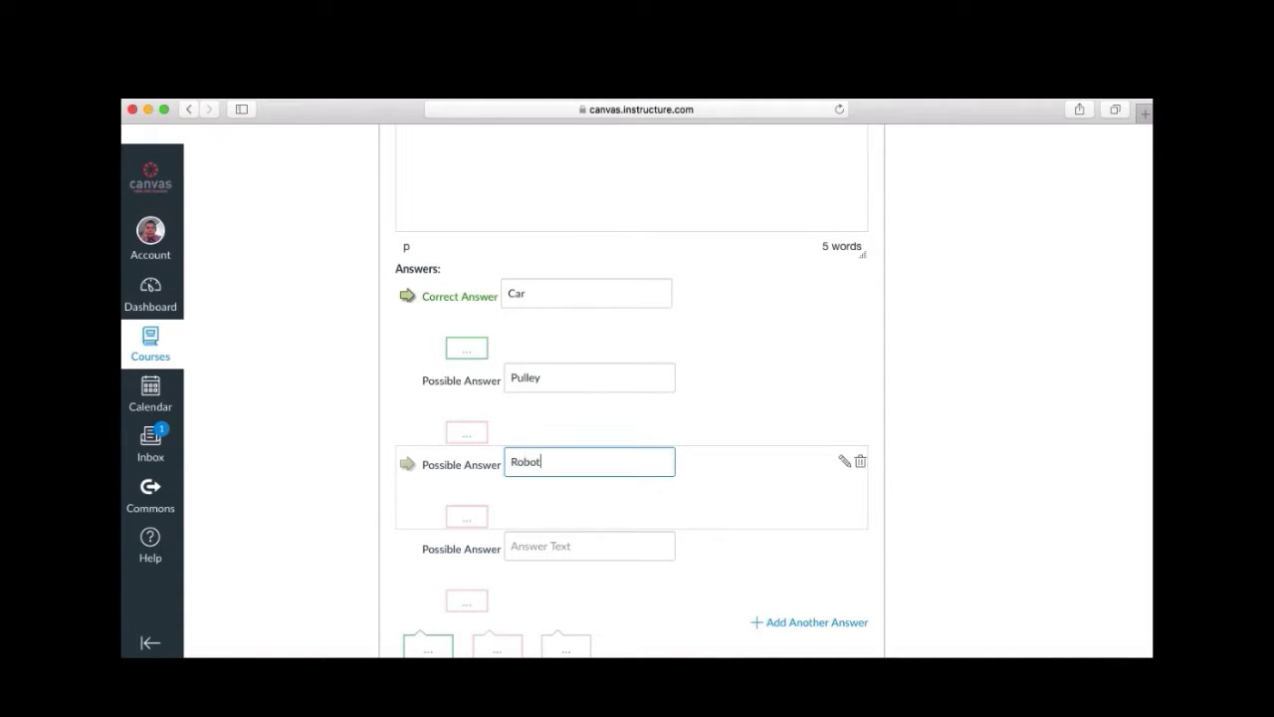
click(567, 548)
text(House)
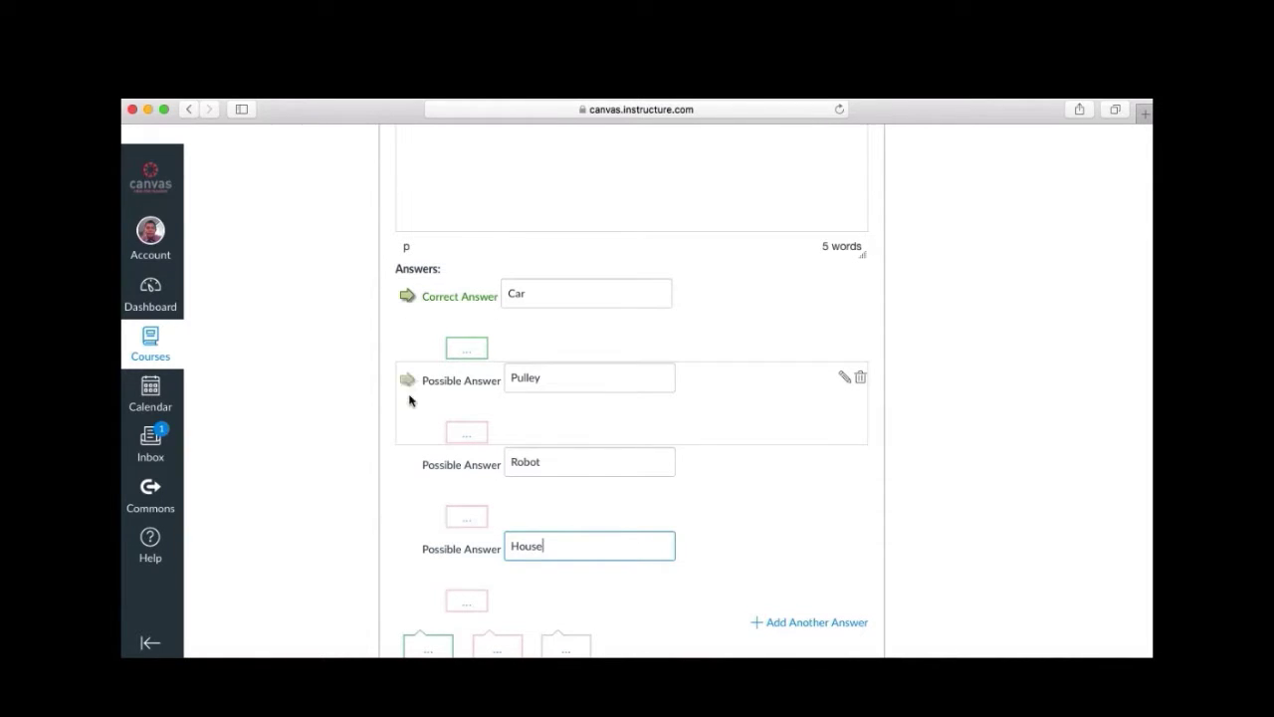
Mark Pulley as the correct answer and save question 2.
click(407, 380)
click(408, 463)
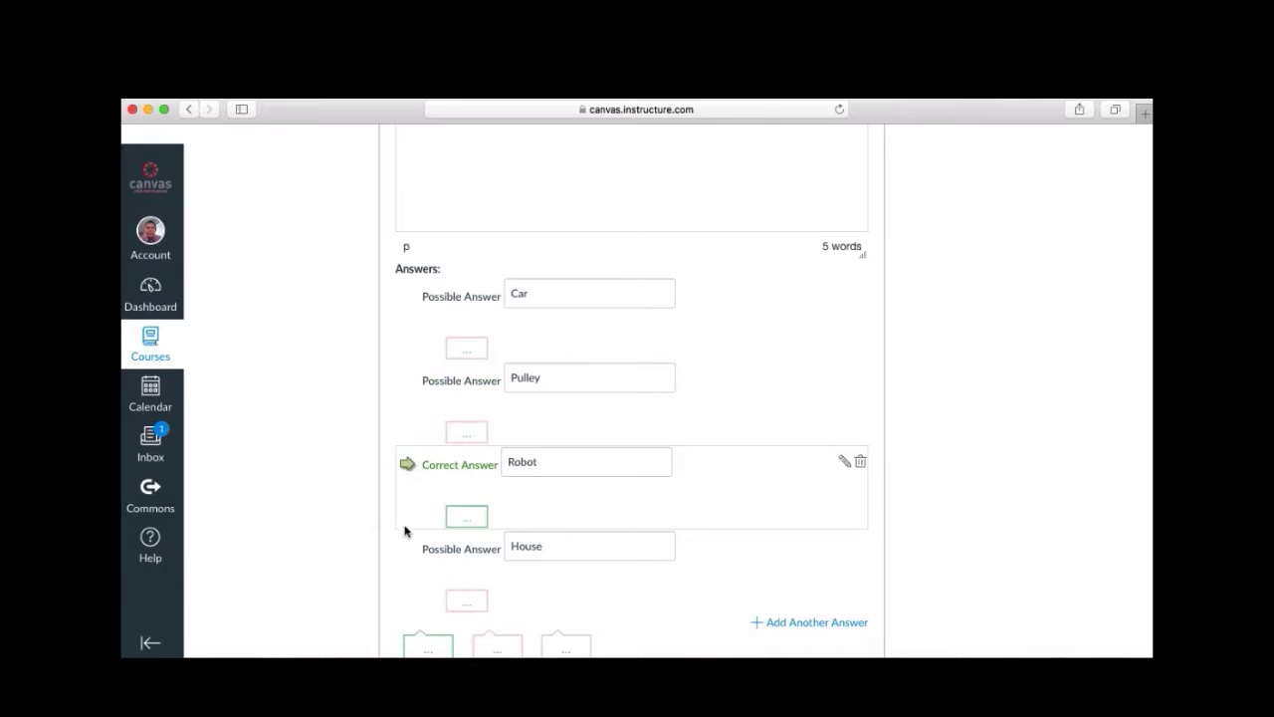
click(407, 548)
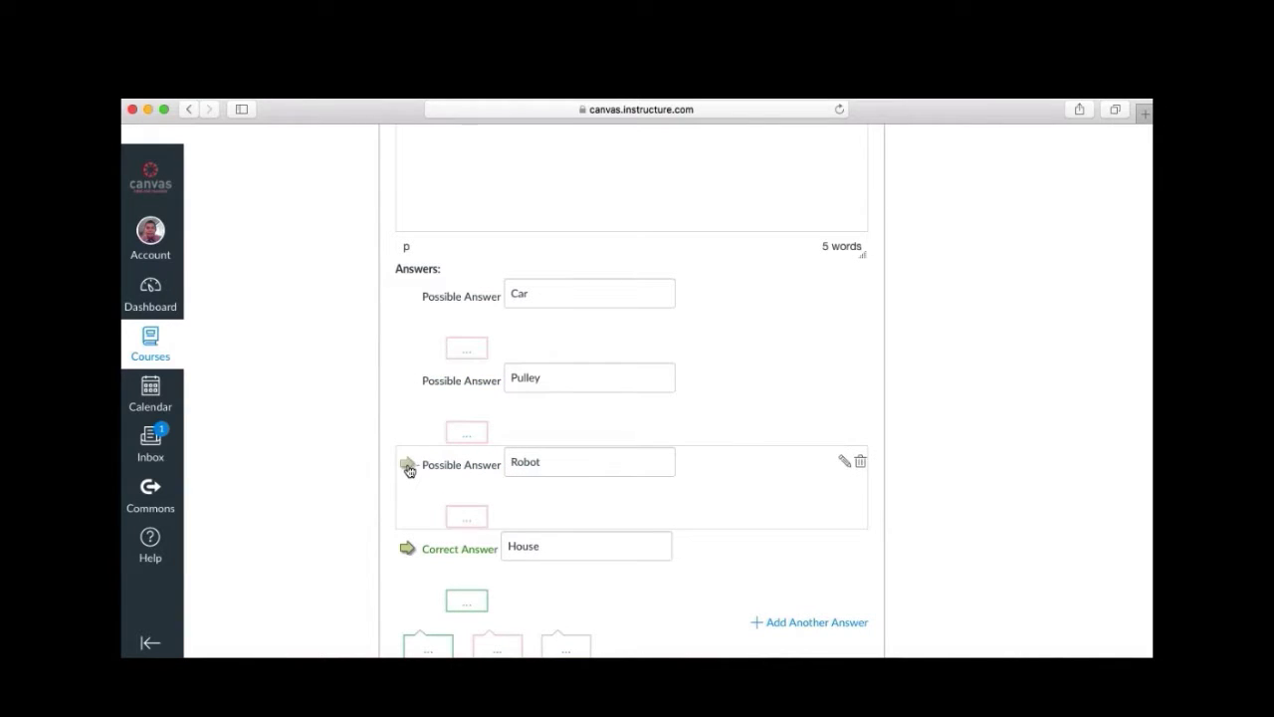
click(408, 466)
click(409, 380)
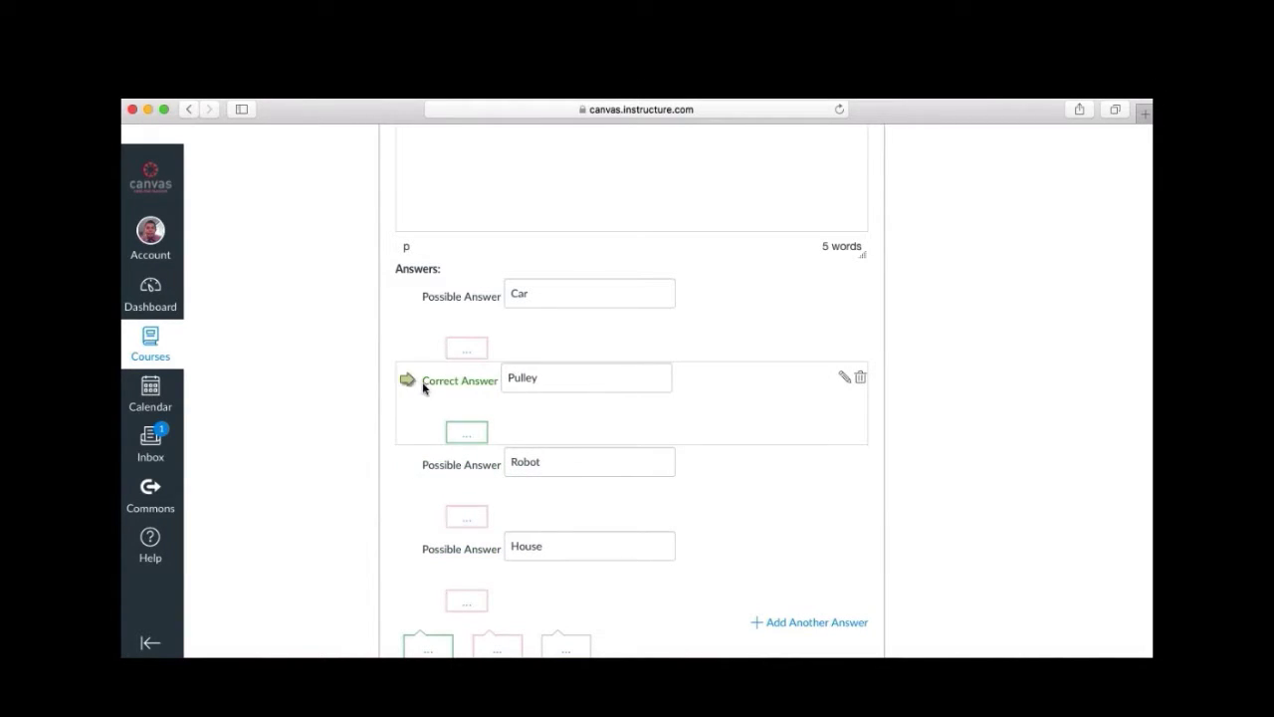
scroll(746, 418, down, 4)
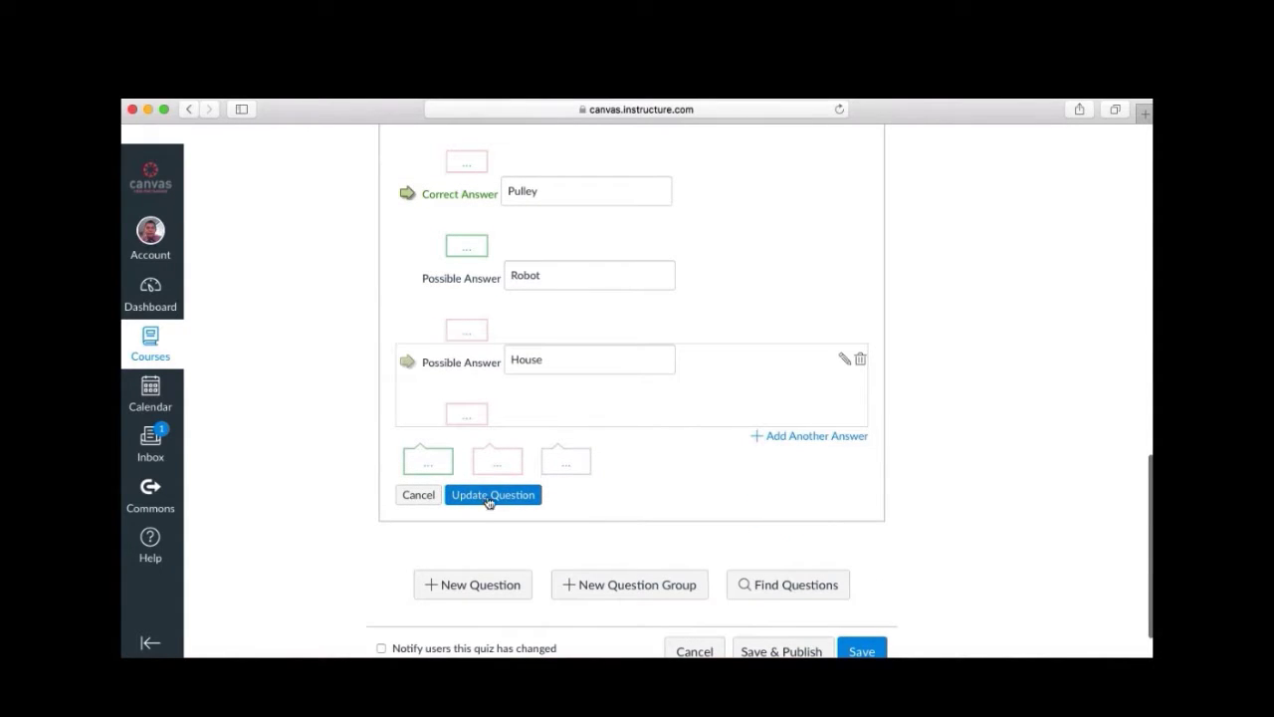
click(494, 498)
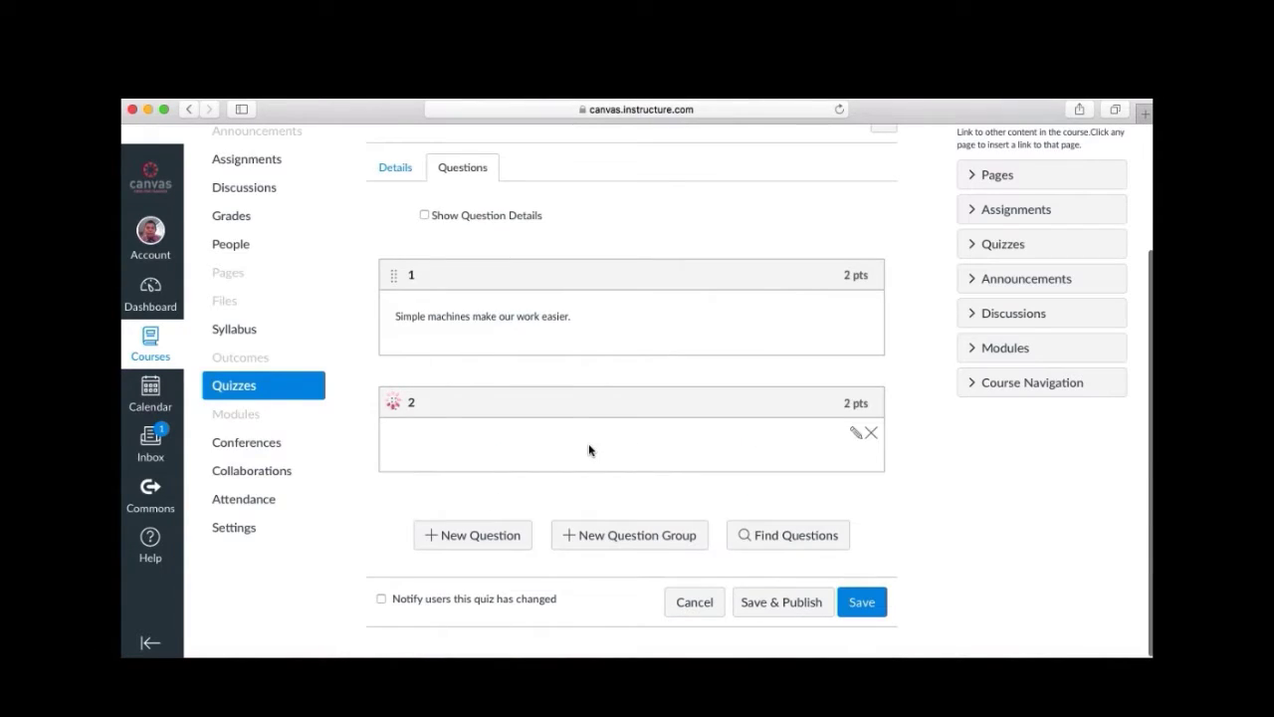
Reopen question 2, review its text, and save it again.
click(856, 426)
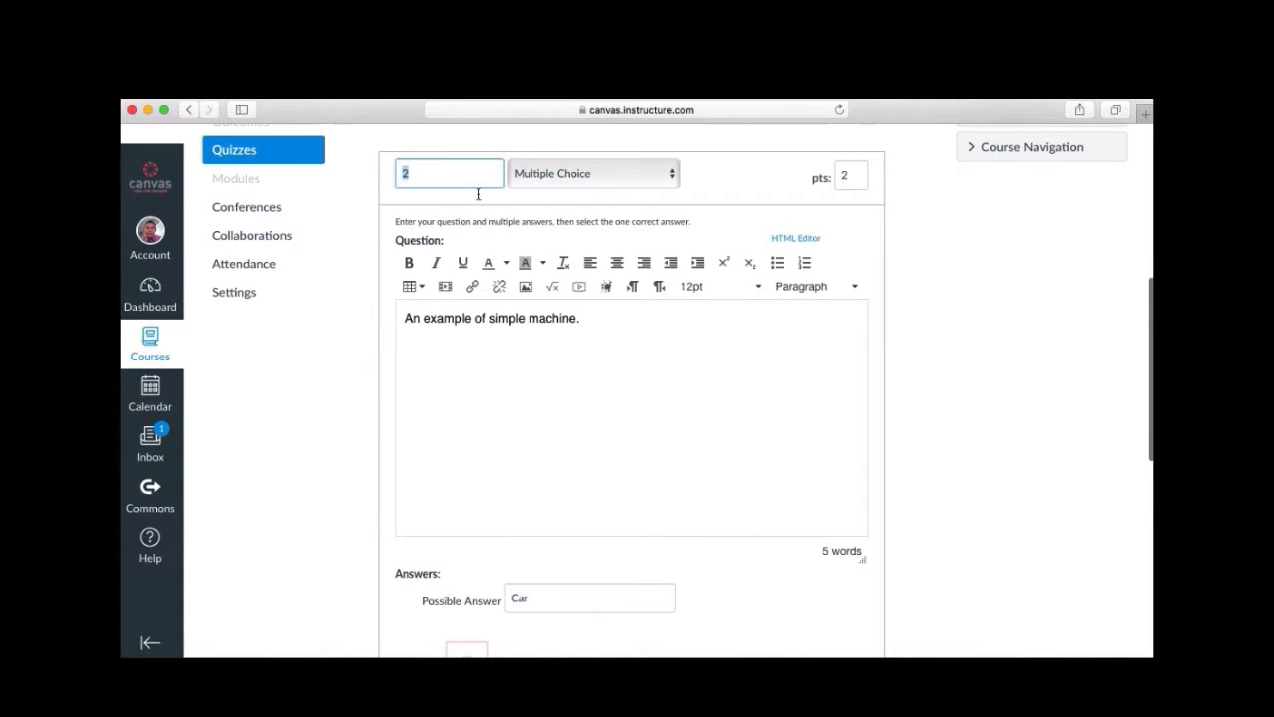
click(605, 327)
scroll(557, 422, down, 2)
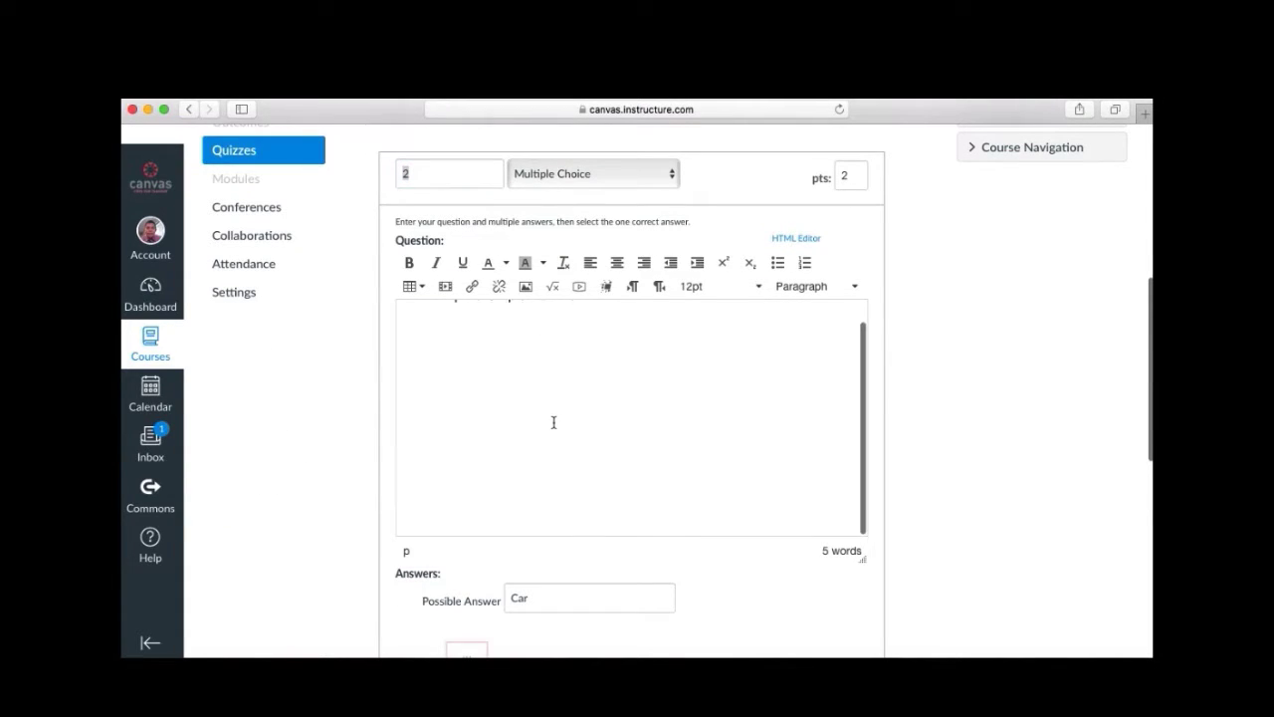
scroll(867, 492, down, 5)
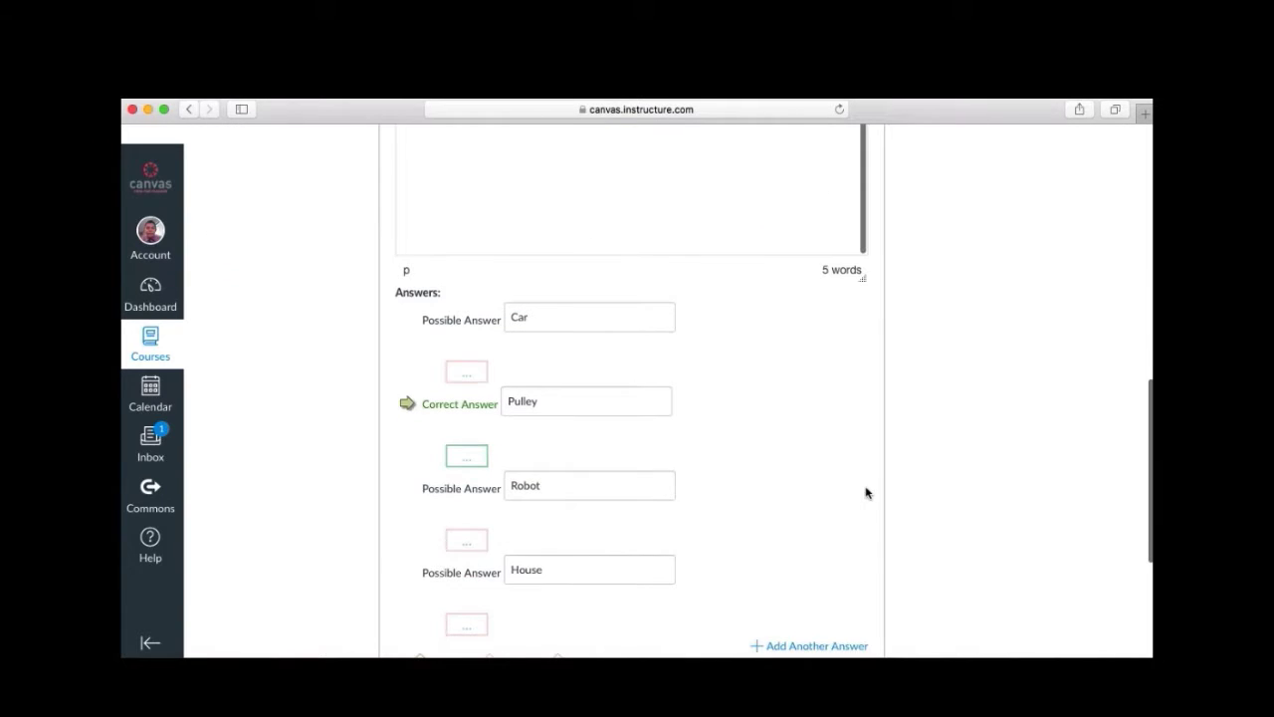
scroll(634, 544, down, 5)
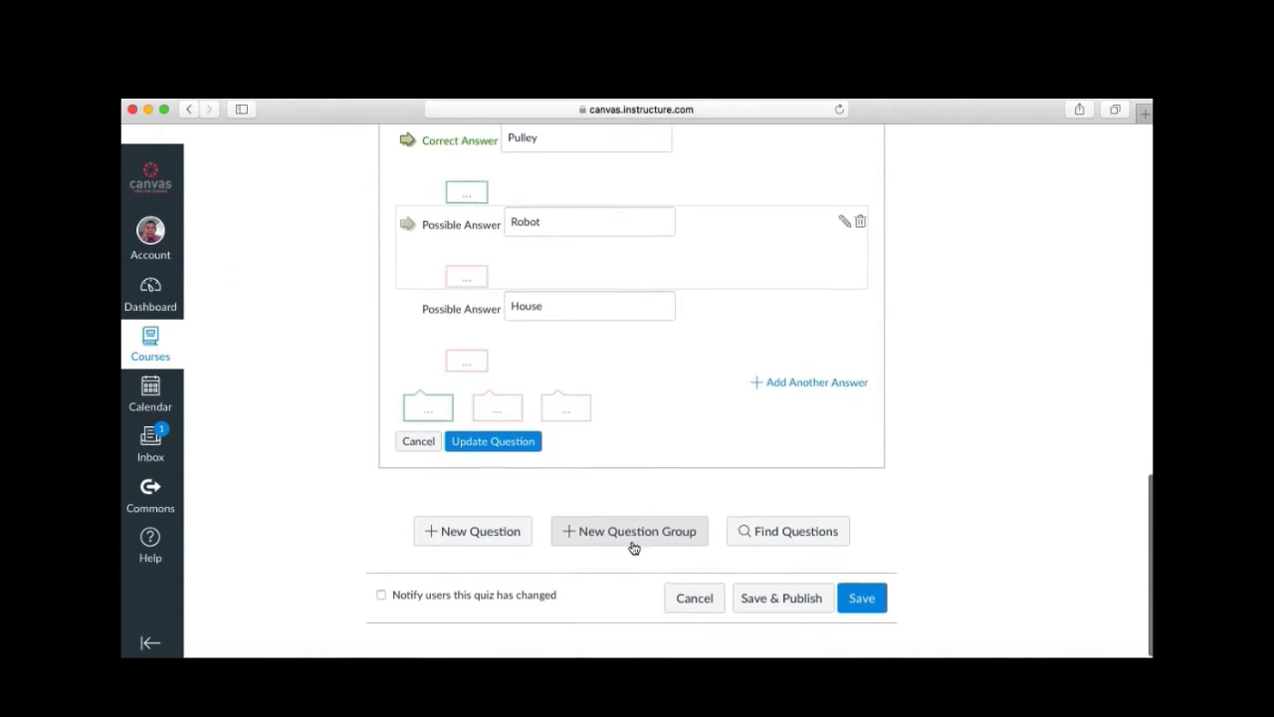
click(485, 451)
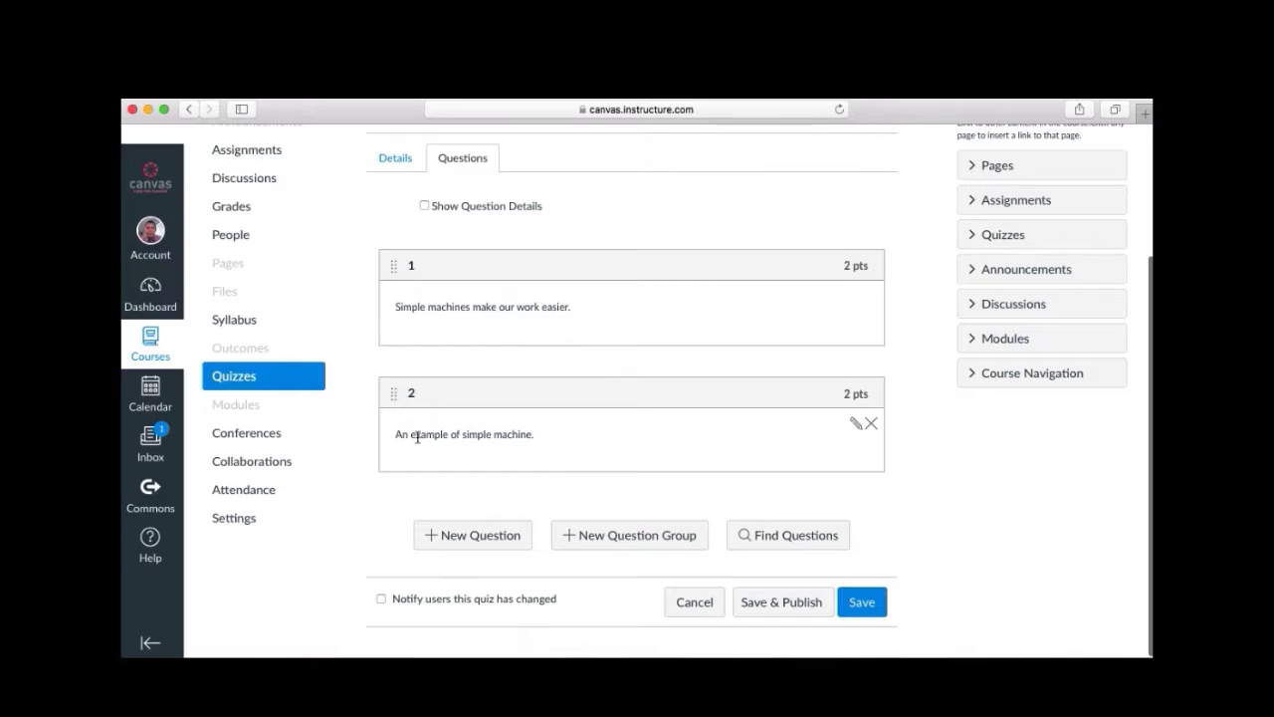
Publish the 4-point Simple Machines quiz using Save & Publish.
scroll(417, 437, down, 1)
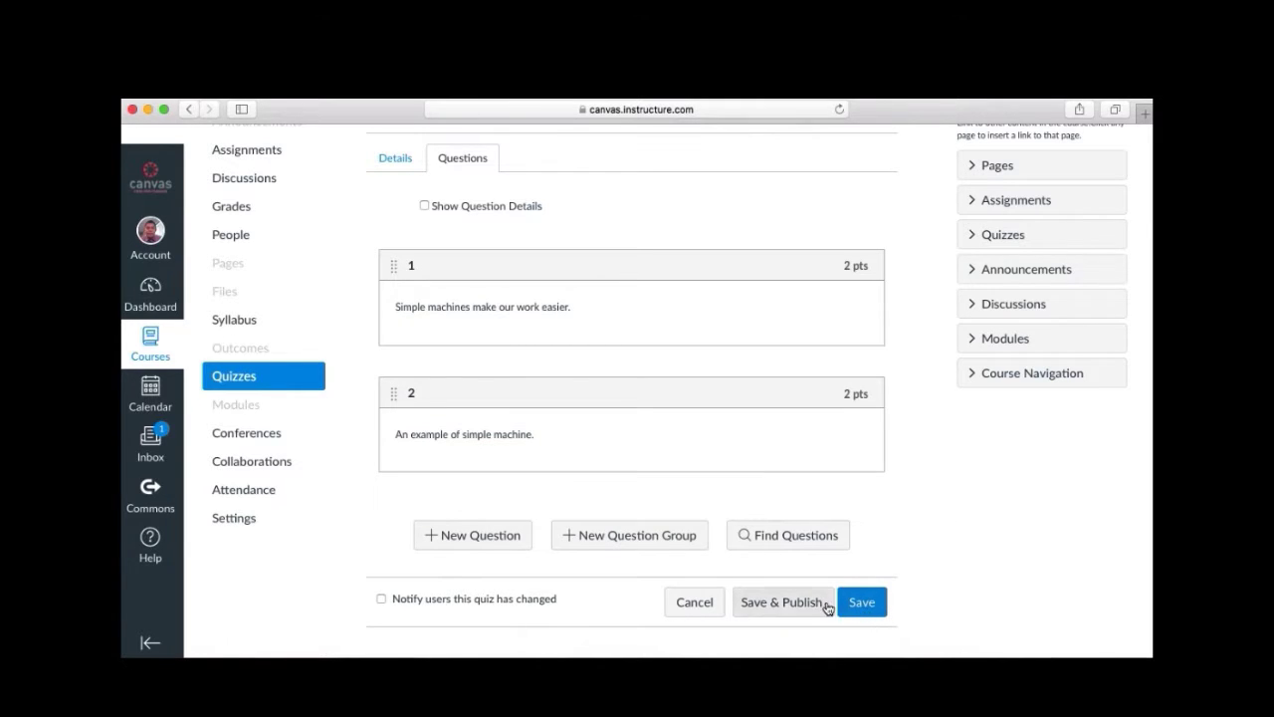
click(783, 605)
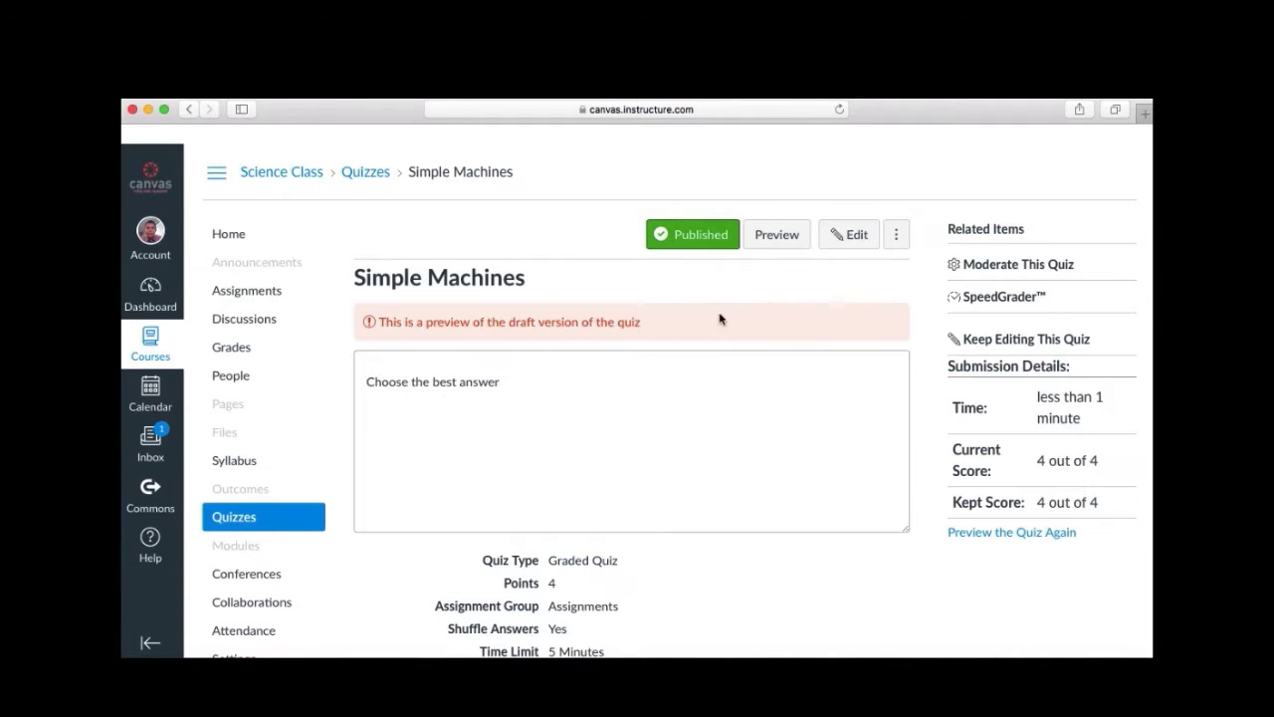
scroll(612, 259, down, 1)
scroll(612, 256, up, 1)
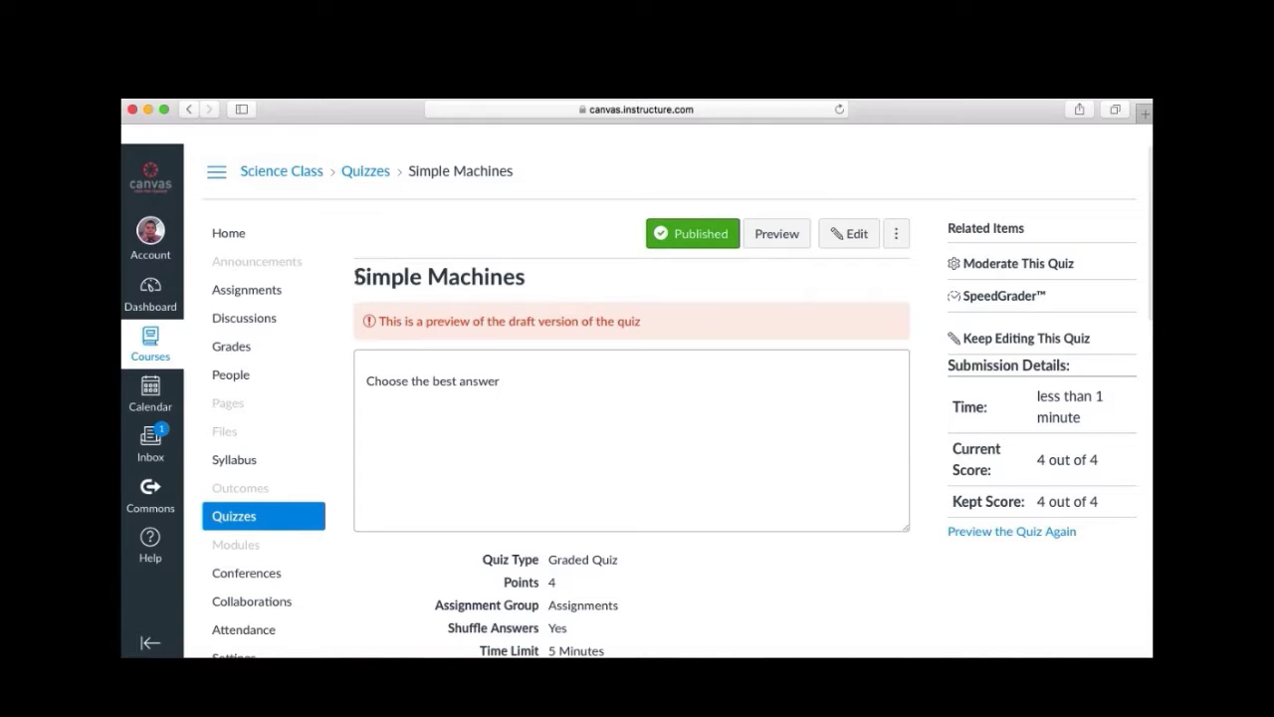
scroll(553, 295, down, 5)
scroll(554, 295, down, 5)
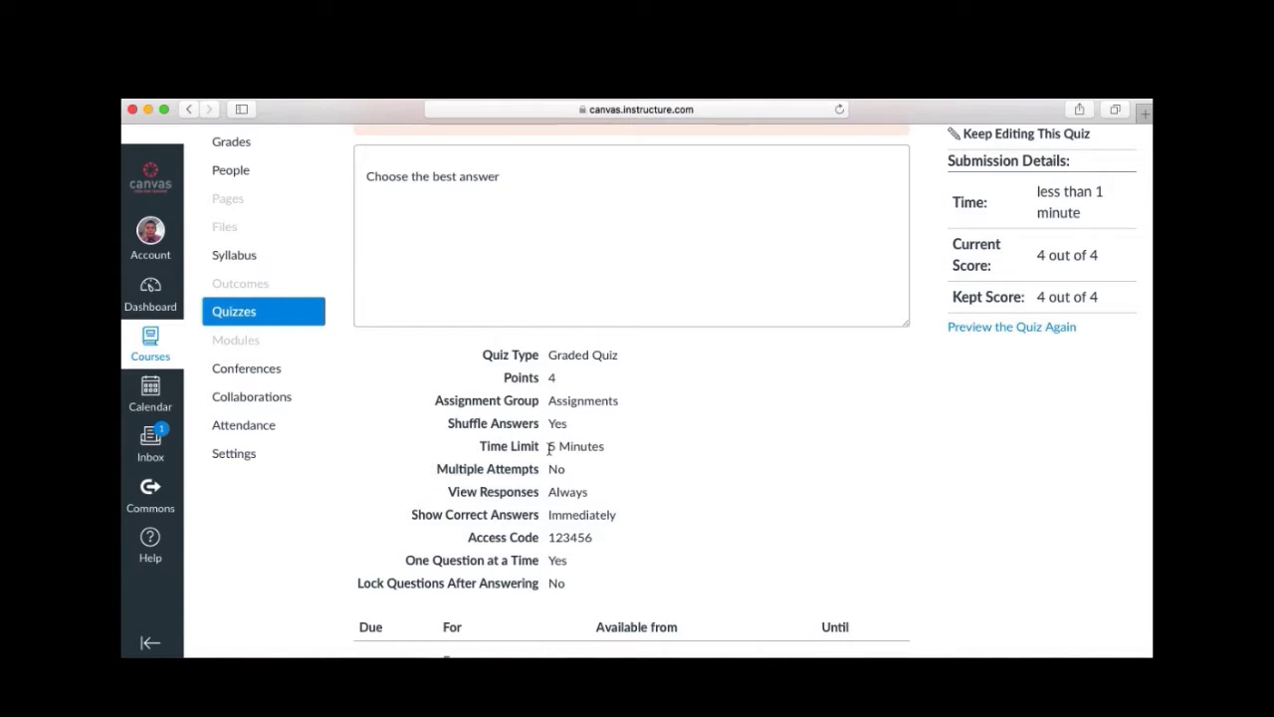
scroll(549, 448, down, 1)
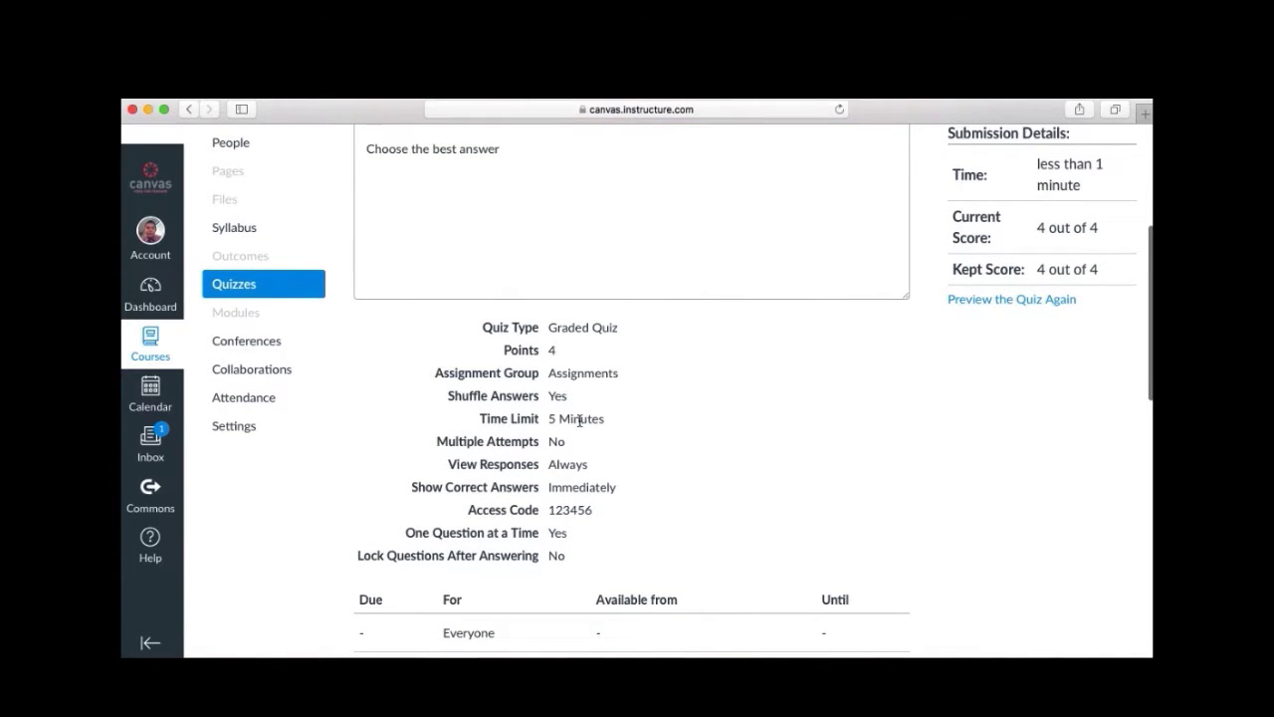
scroll(598, 428, down, 1)
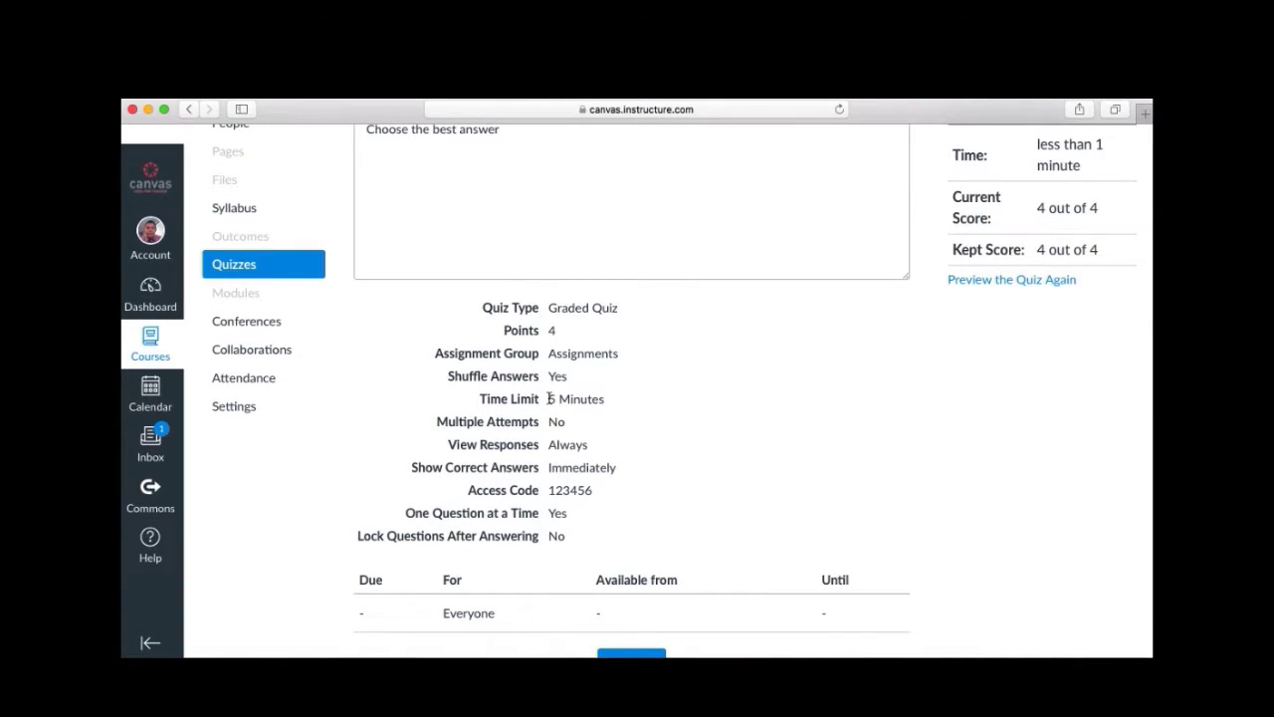
scroll(587, 428, down, 1)
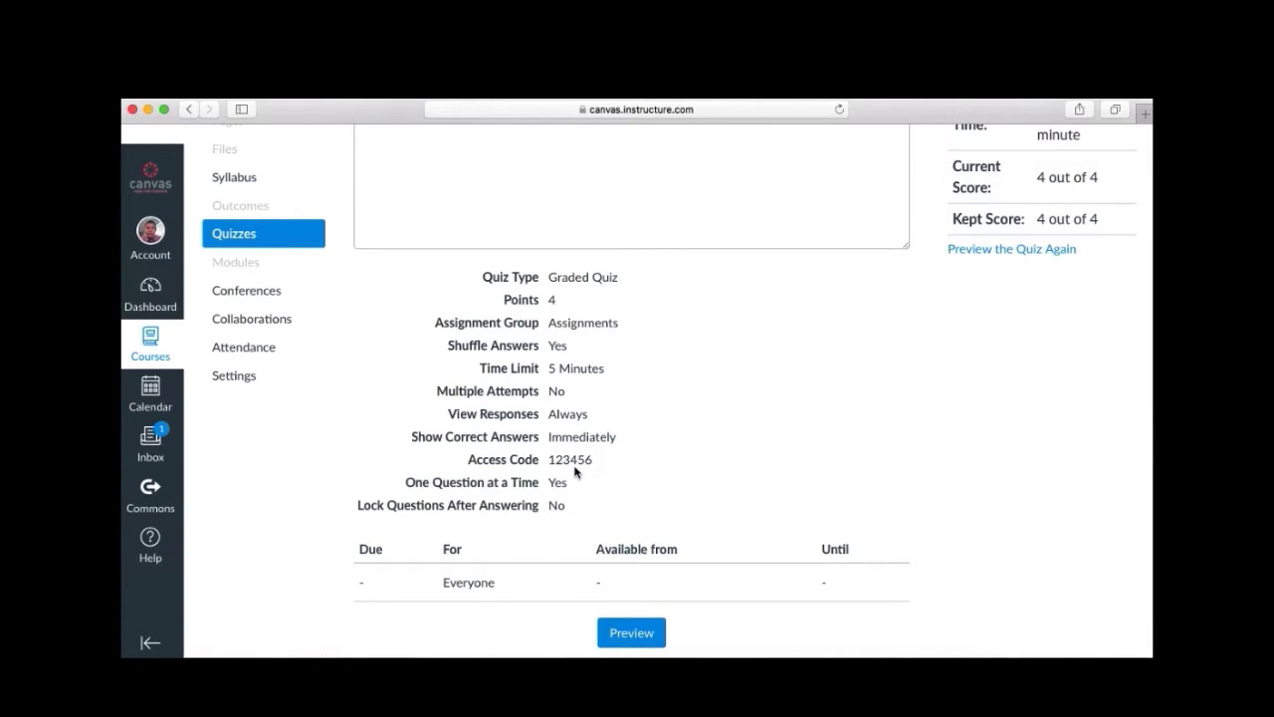
scroll(574, 472, down, 1)
scroll(574, 472, down, 2)
scroll(575, 472, up, 8)
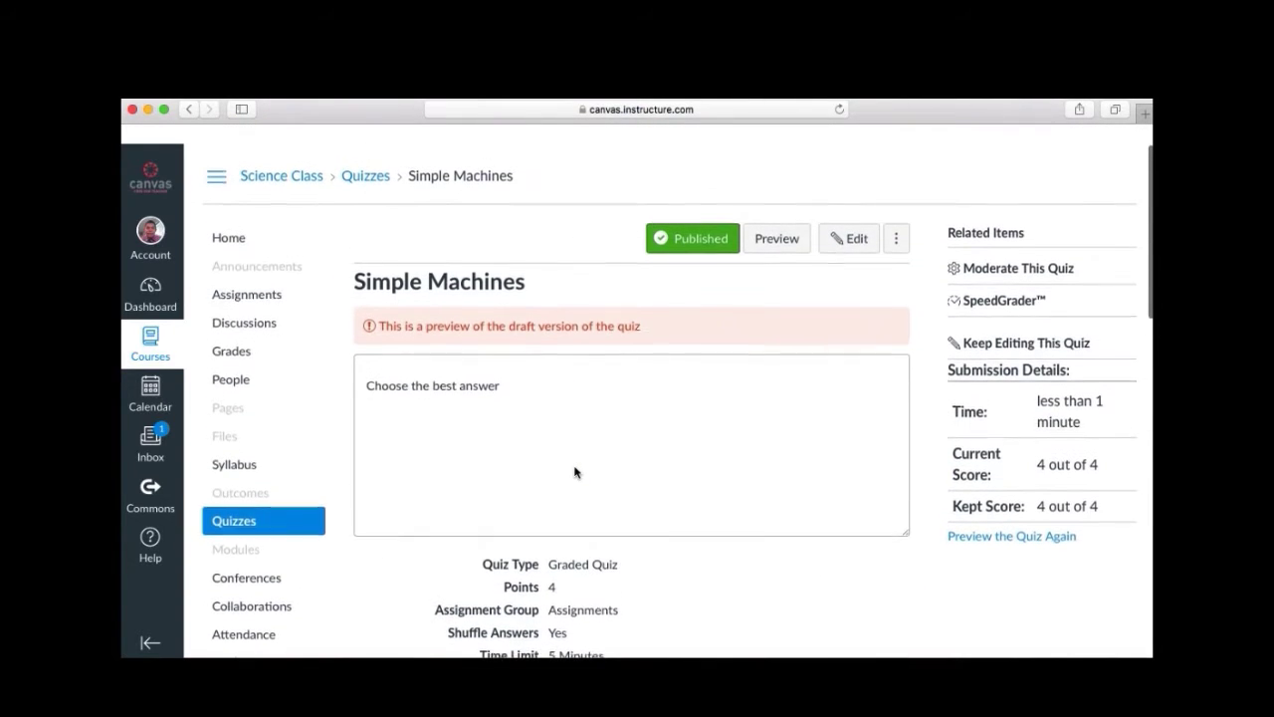
Preview the quiz, answer True and Pulley, and submit it for a 4 out of 4 score.
click(770, 235)
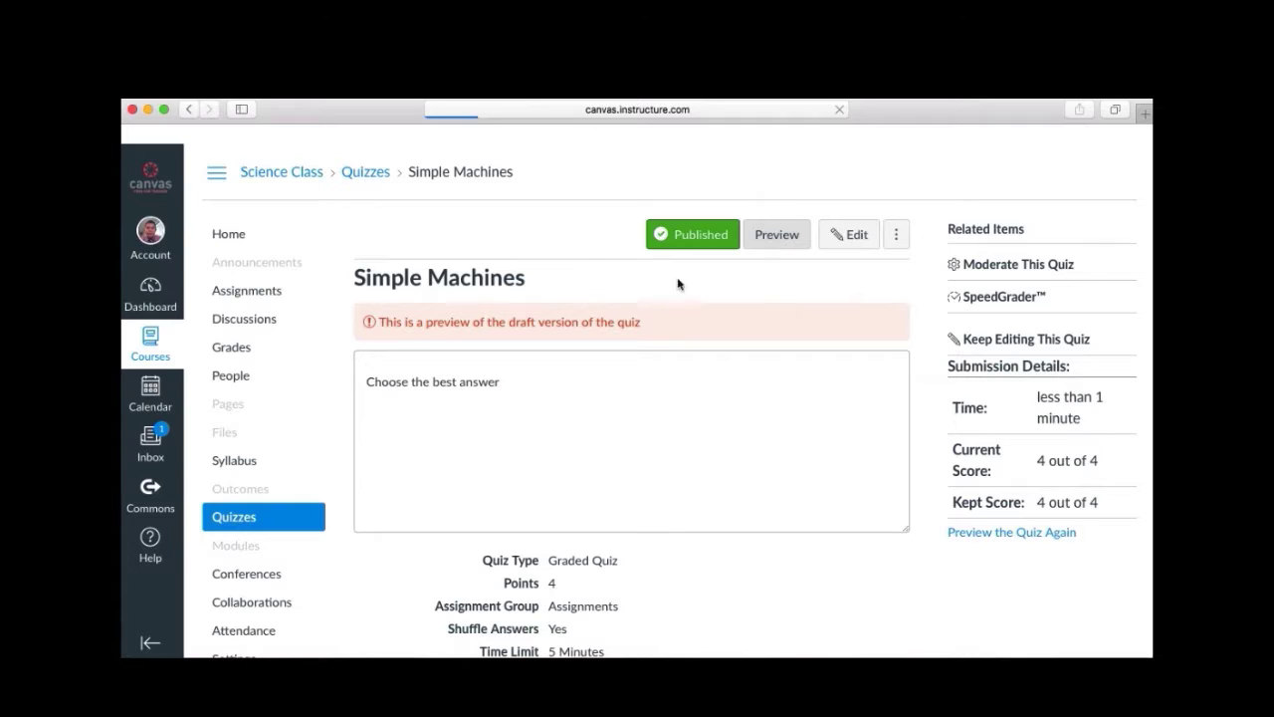
scroll(564, 396, down, 2)
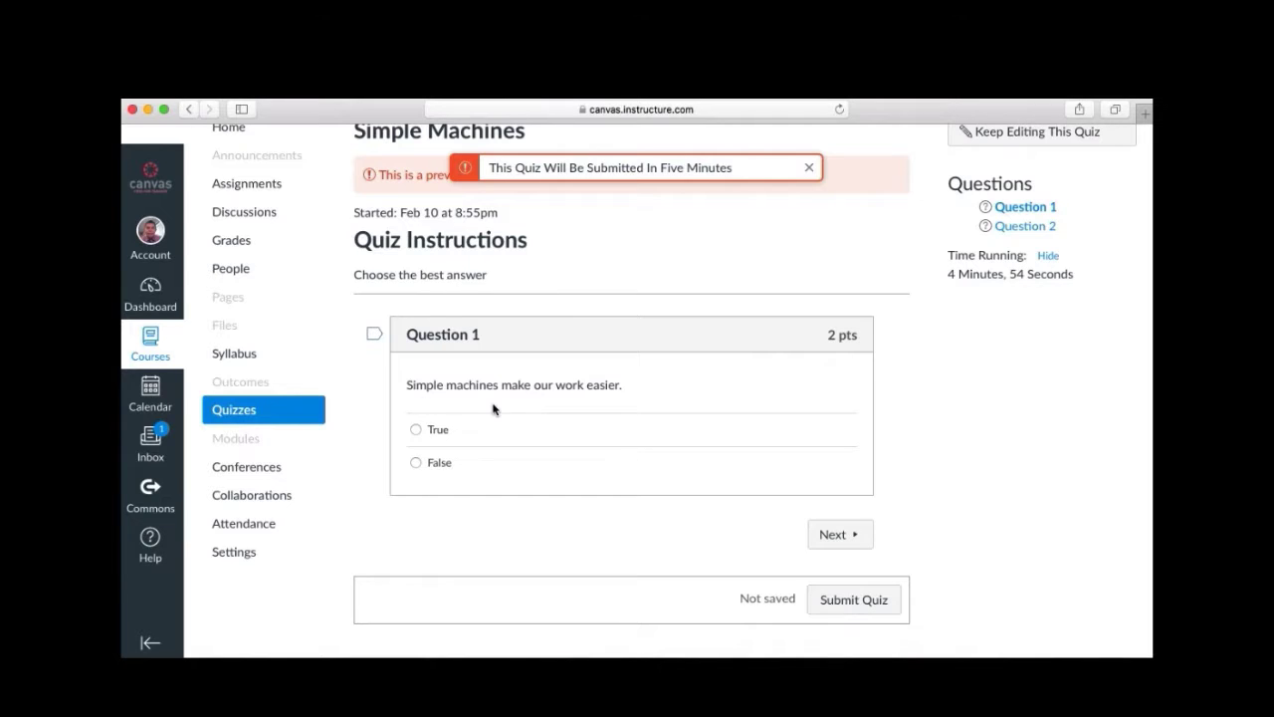
click(416, 430)
click(830, 537)
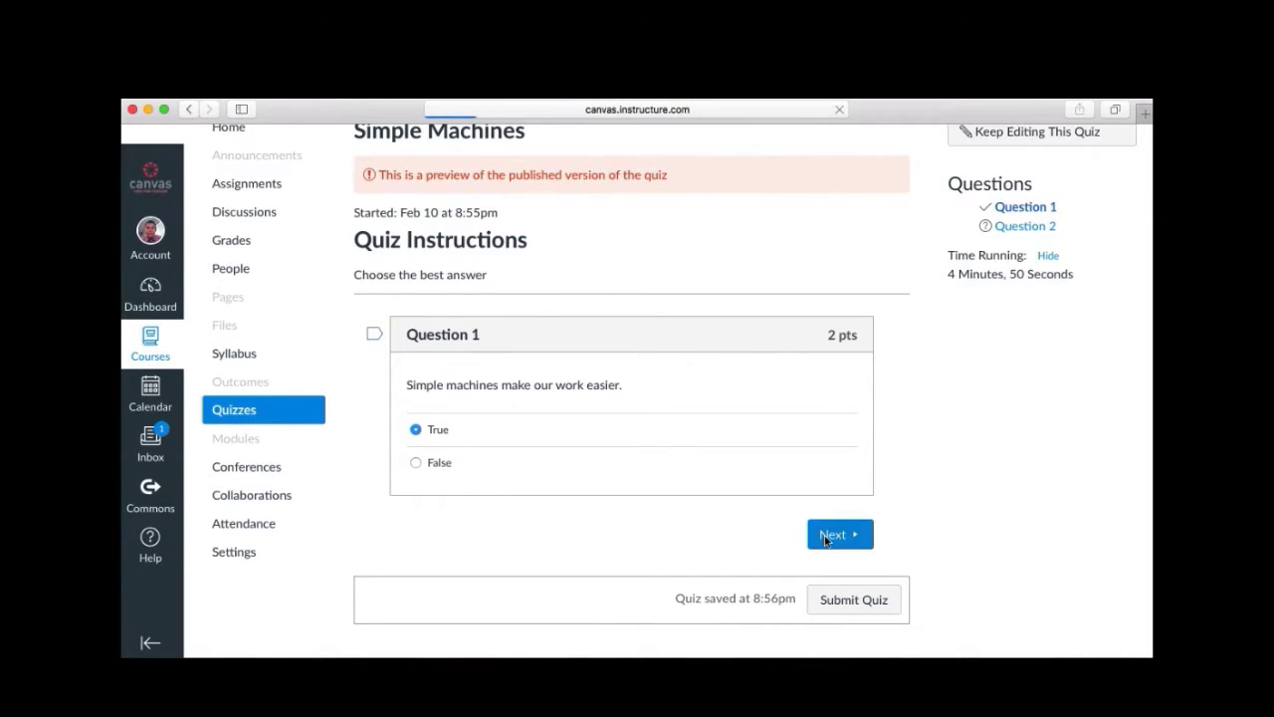
scroll(791, 505, down, 5)
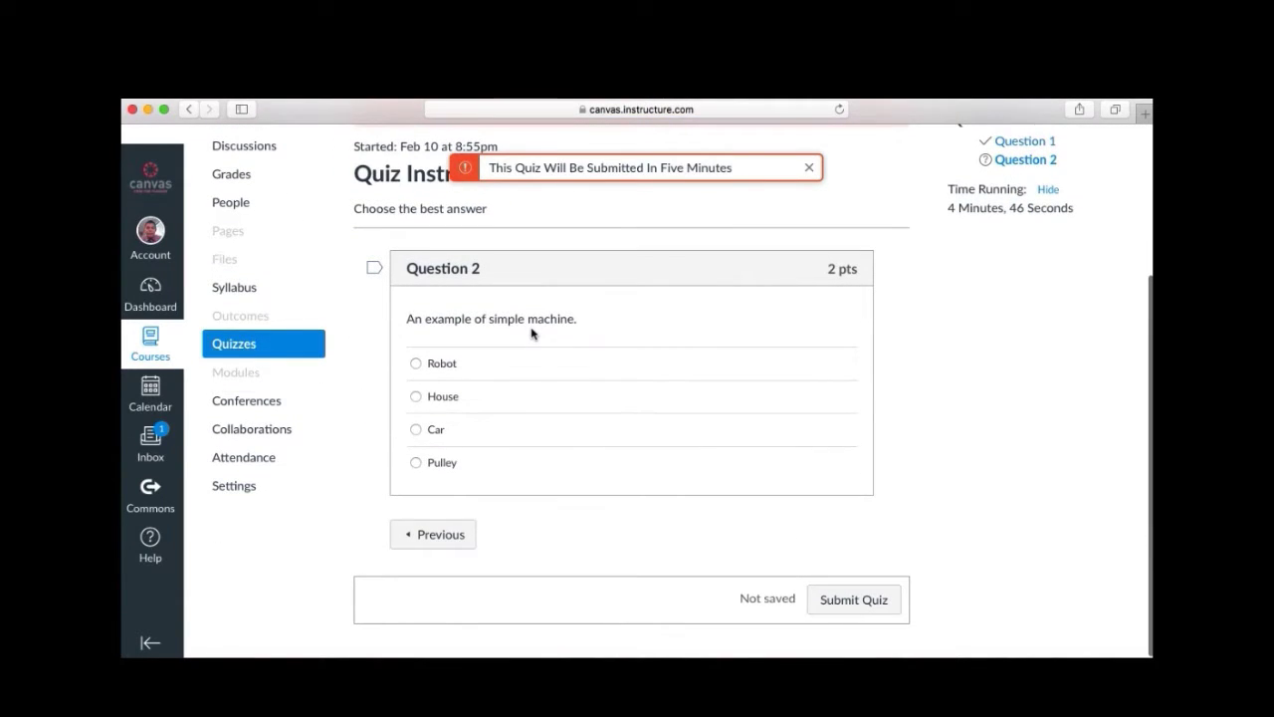
click(416, 463)
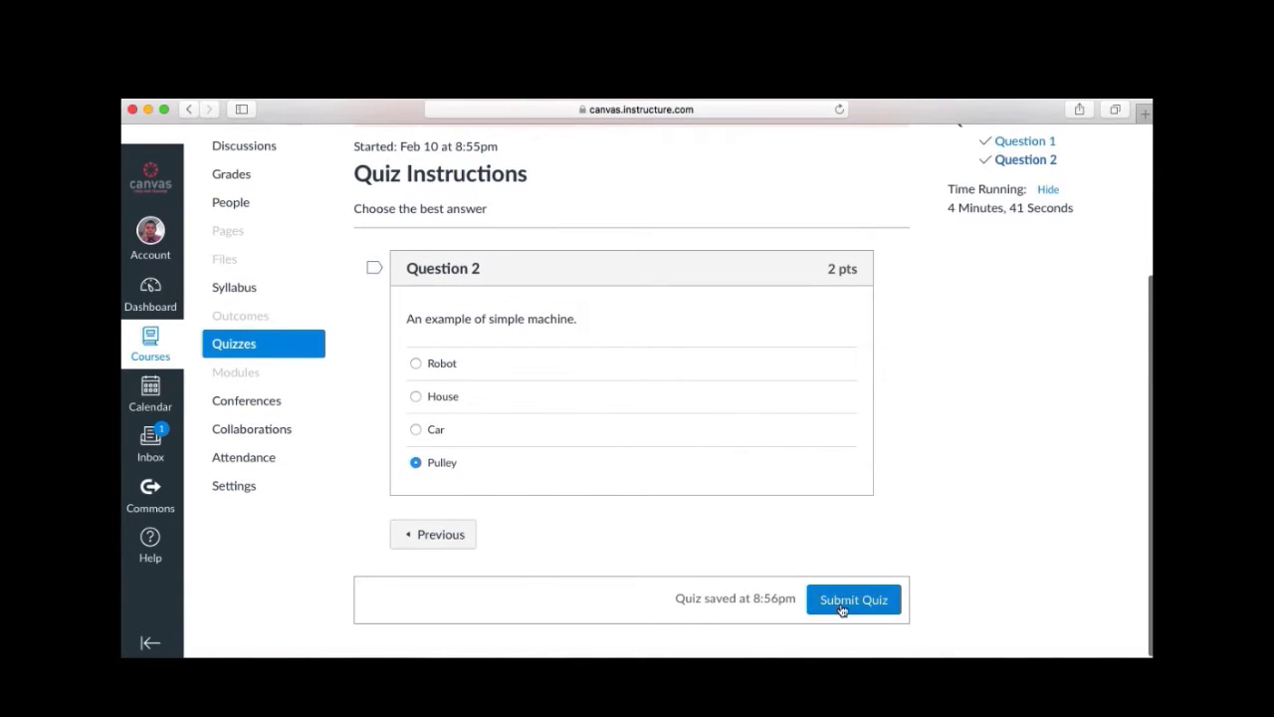
click(842, 605)
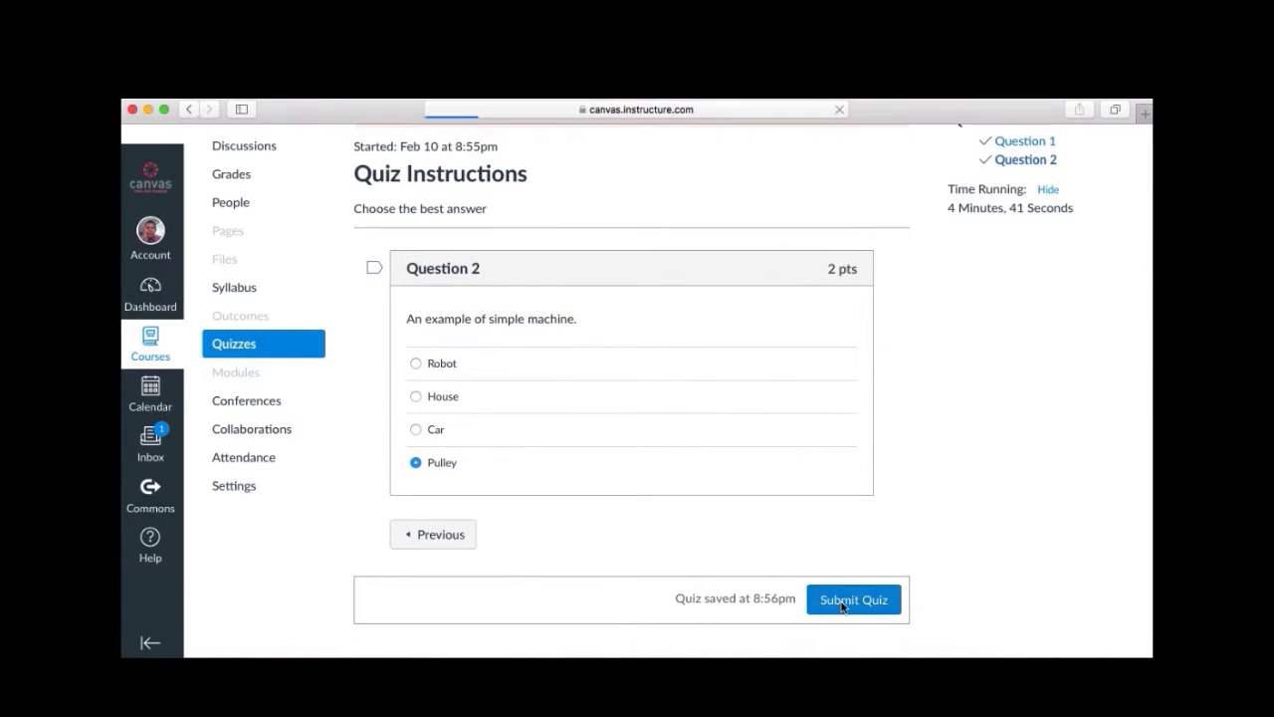
scroll(861, 329, down, 2)
scroll(860, 328, down, 1)
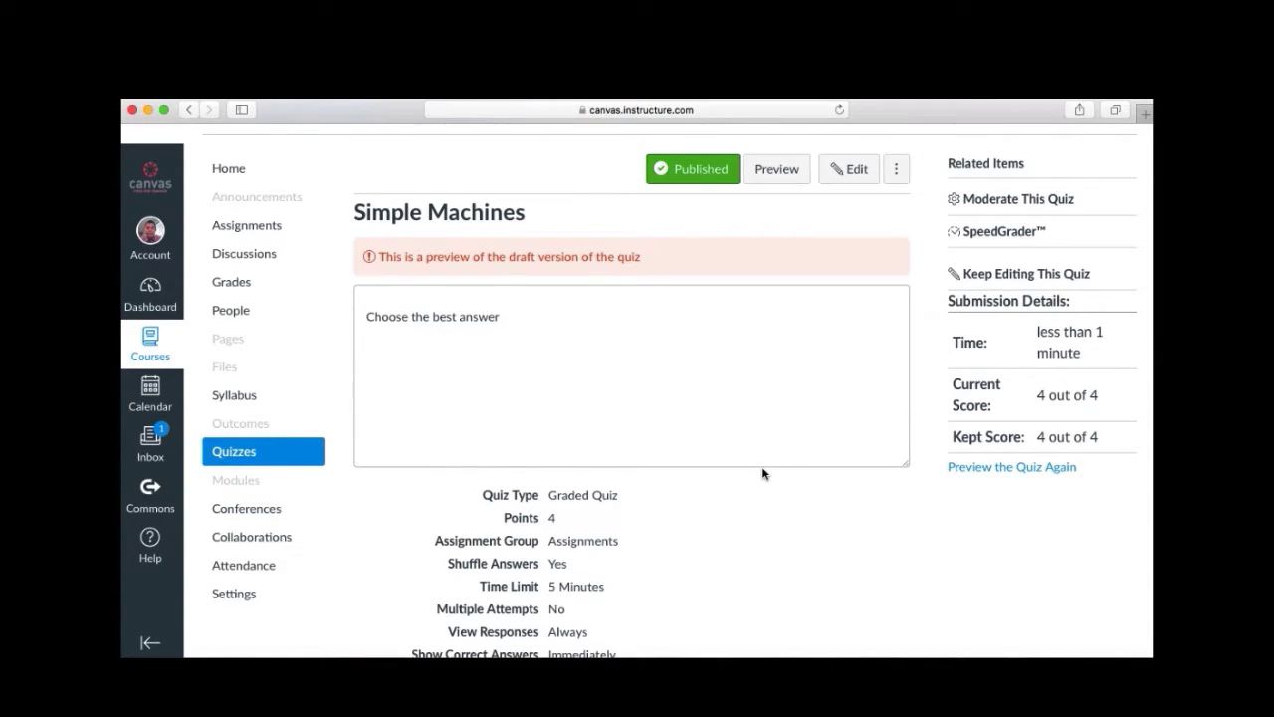
Show the Simple Machines quiz's more-actions menu, then dismiss it without choosing anything.
scroll(737, 488, down, 5)
scroll(731, 492, up, 6)
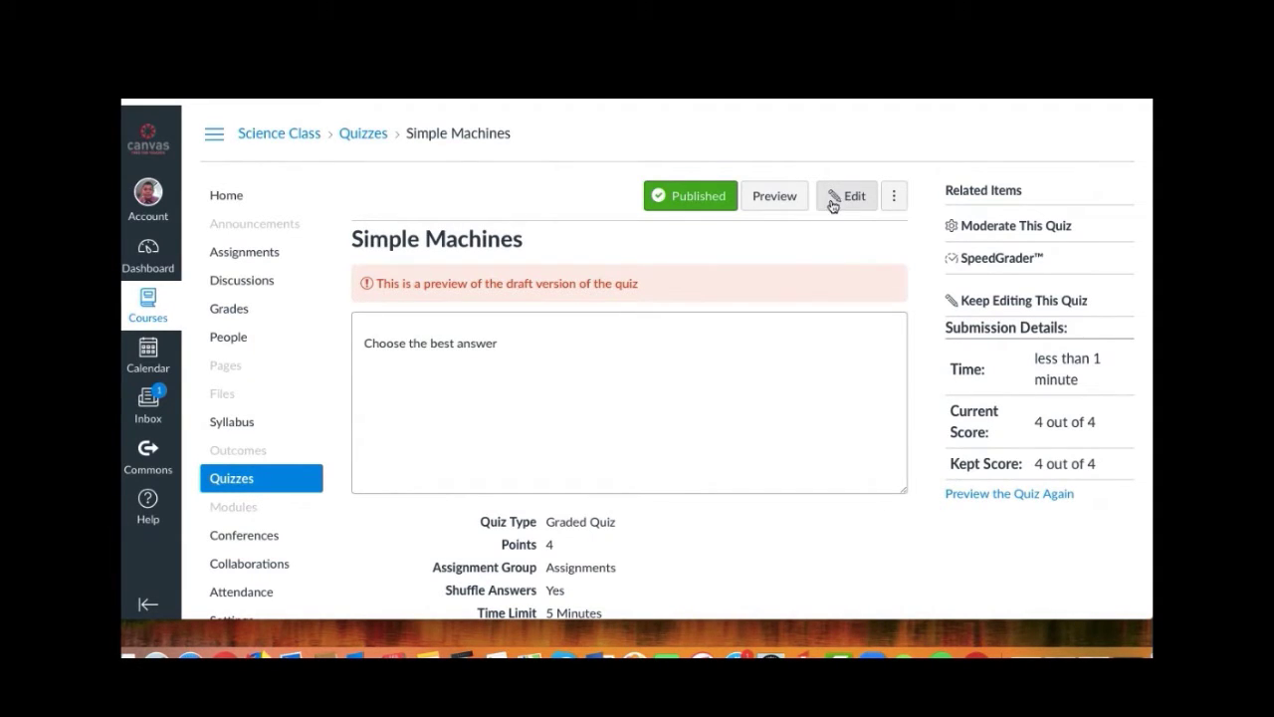
scroll(661, 429, down, 5)
scroll(661, 429, up, 5)
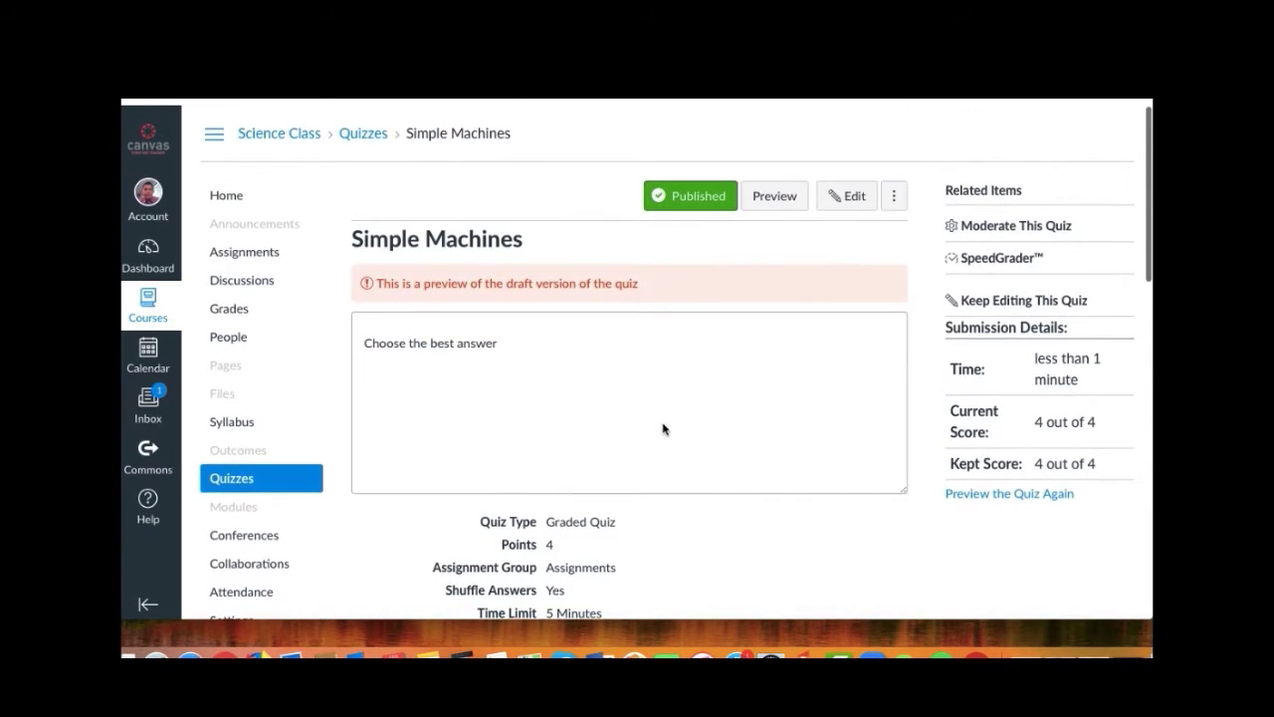
click(896, 197)
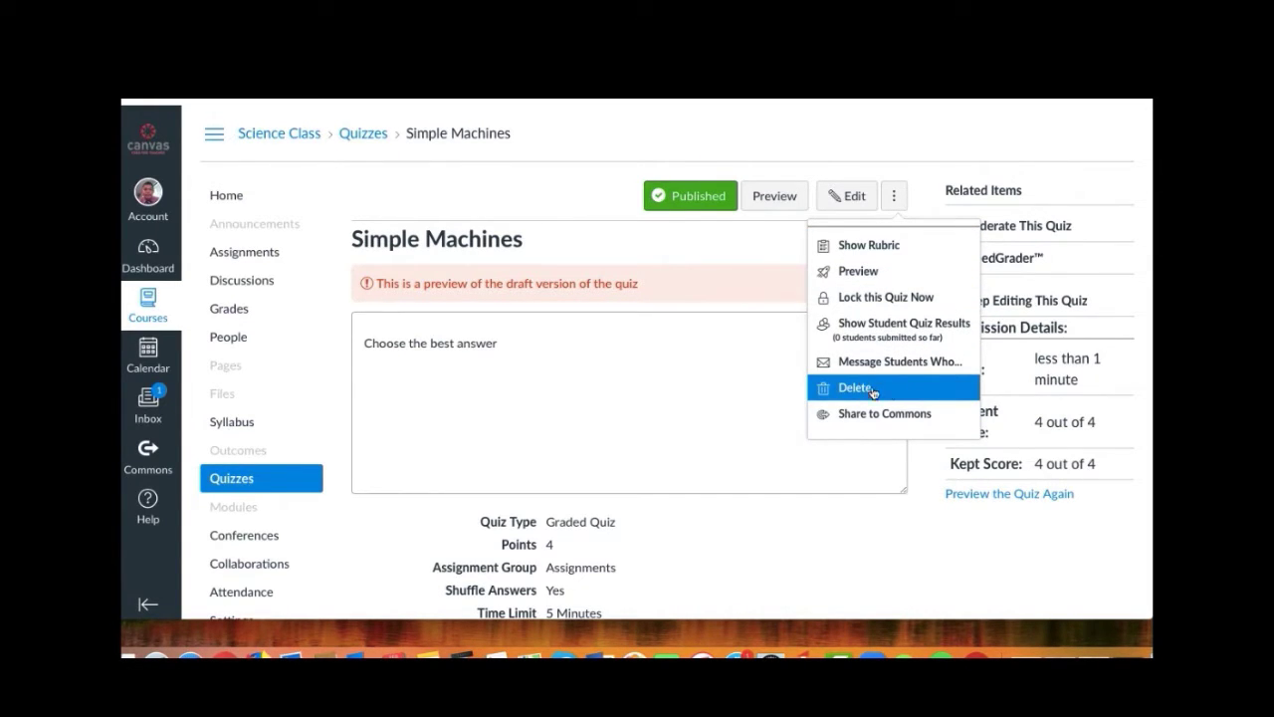
click(771, 252)
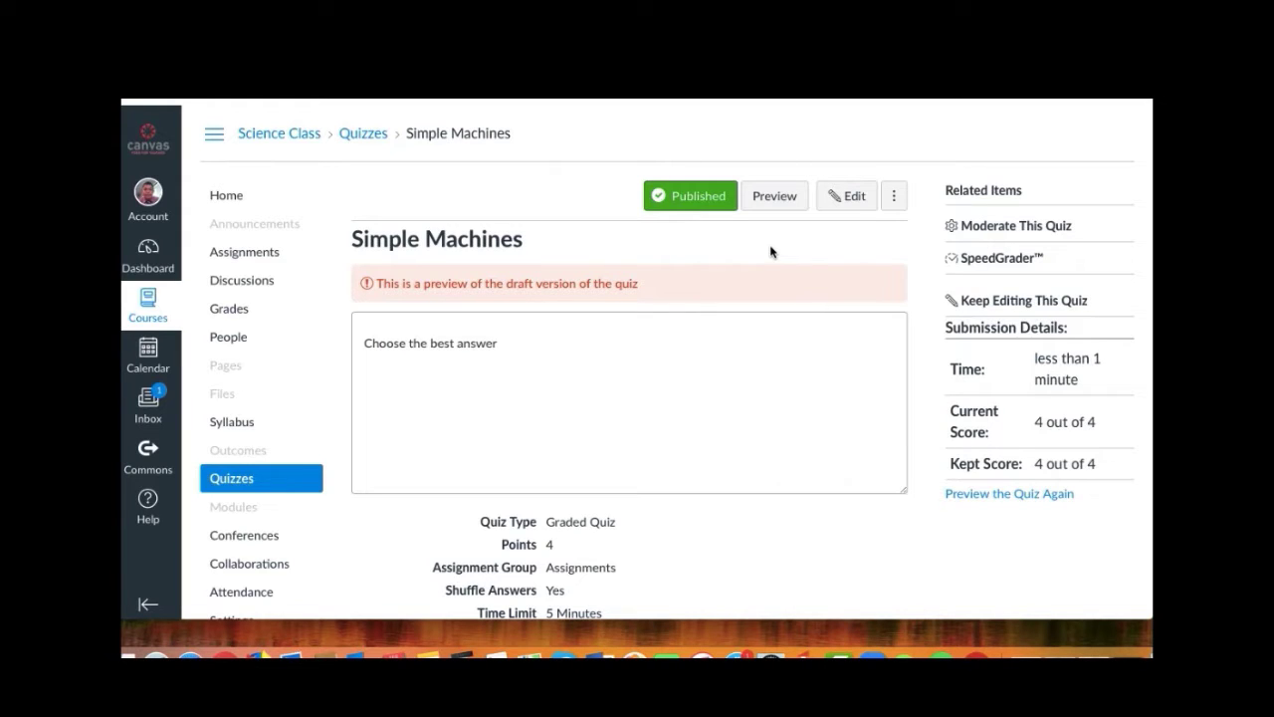
scroll(830, 254, down, 2)
scroll(830, 256, up, 2)
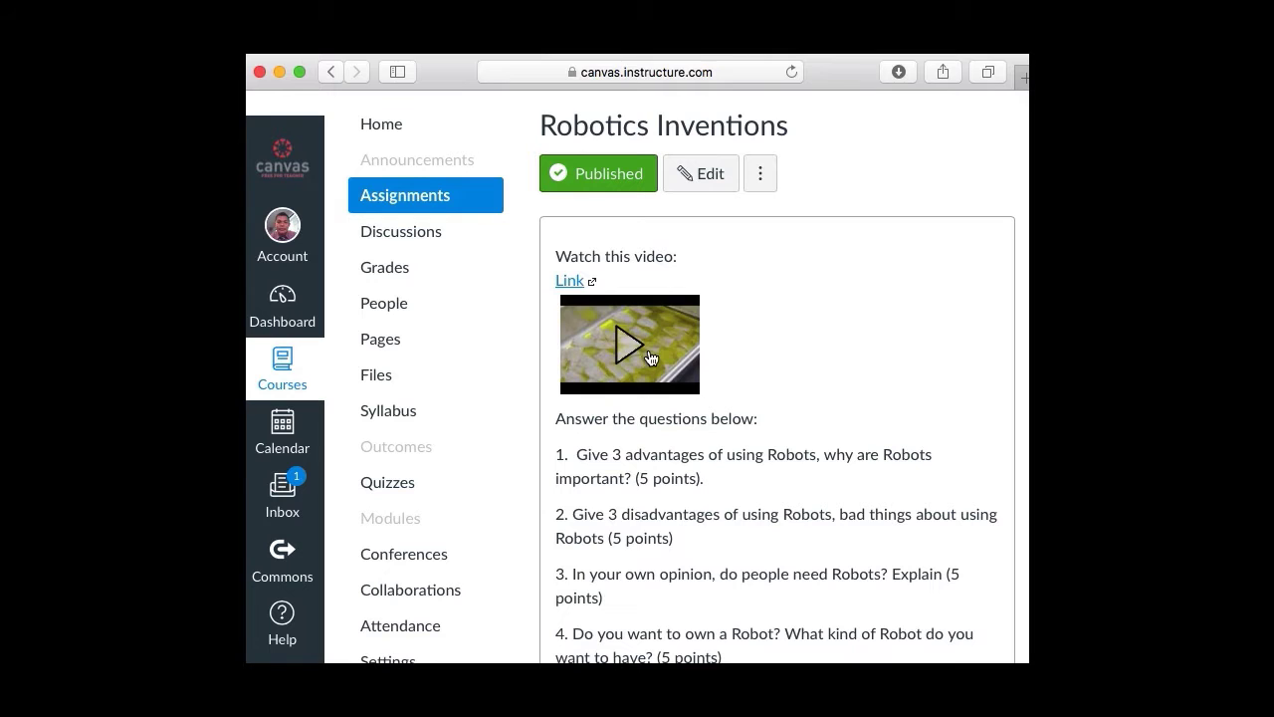
Scroll through the Robotics Inventions assignment's robot questions and their point values.
scroll(656, 359, down, 3)
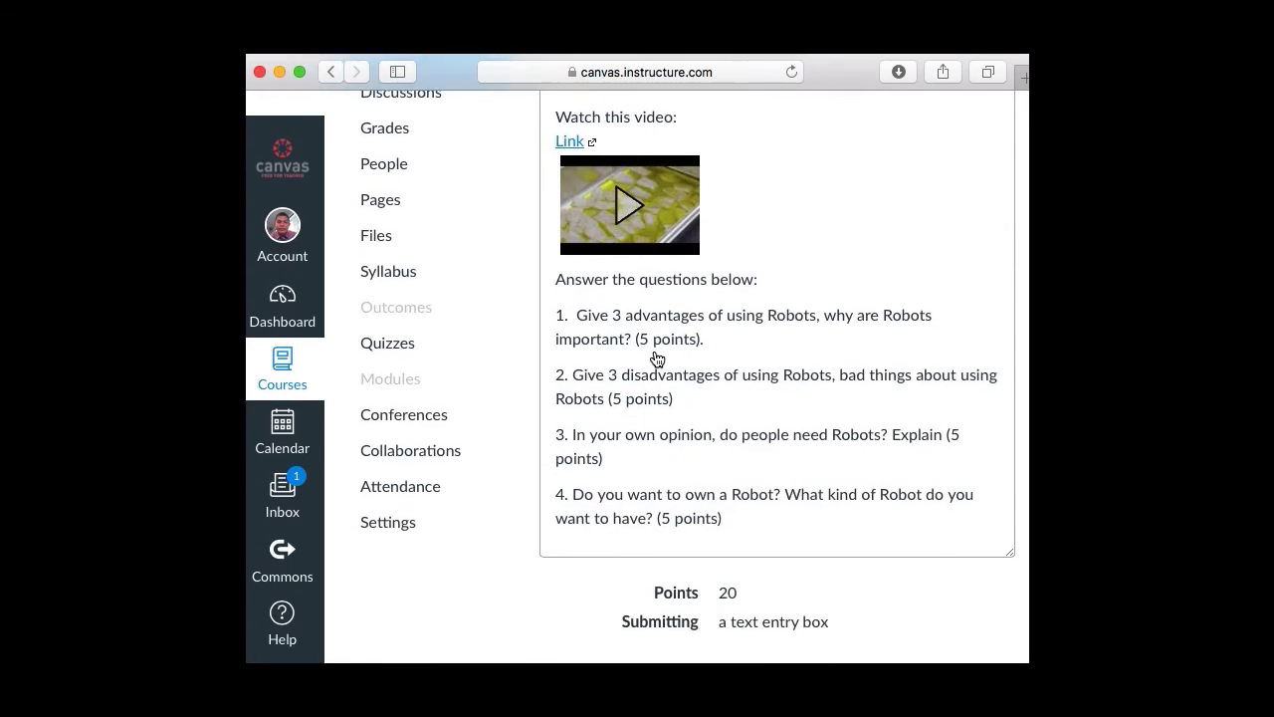
scroll(656, 360, up, 2)
scroll(656, 359, down, 5)
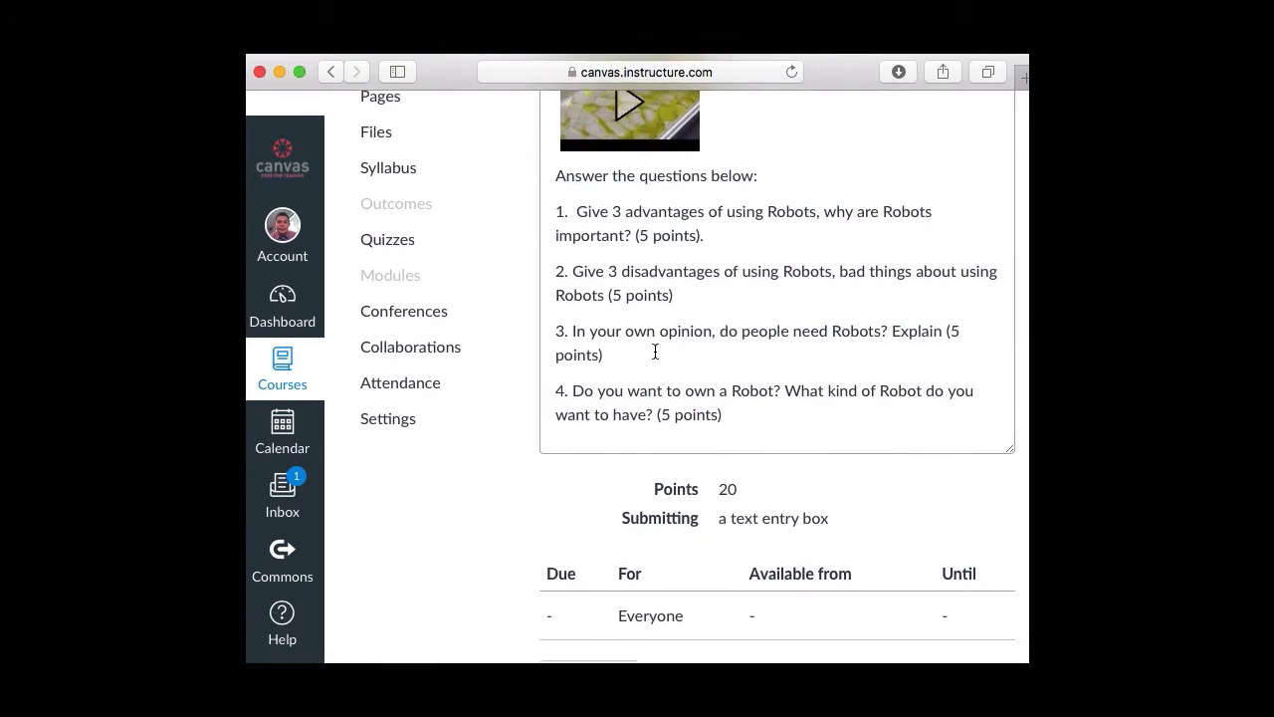
scroll(655, 352, up, 5)
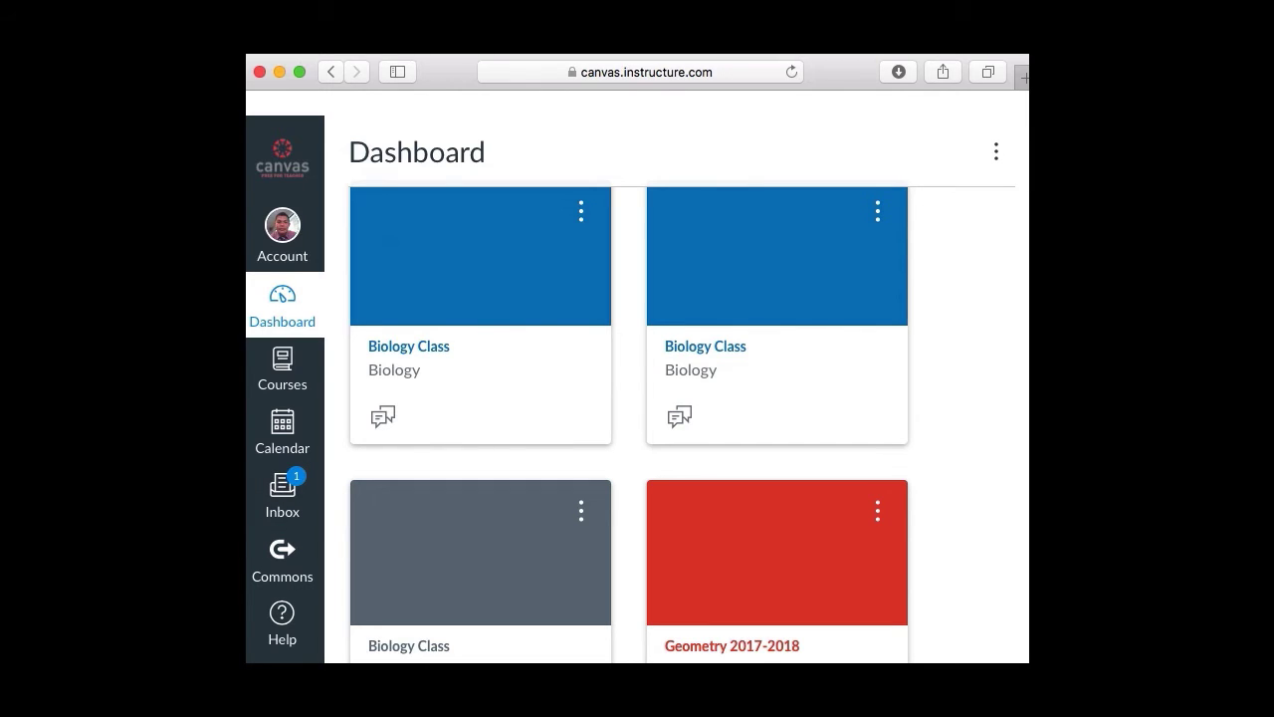
Switch to the Word document, scroll it, then return to the Canvas Dashboard in Safari.
key(super+Tab)
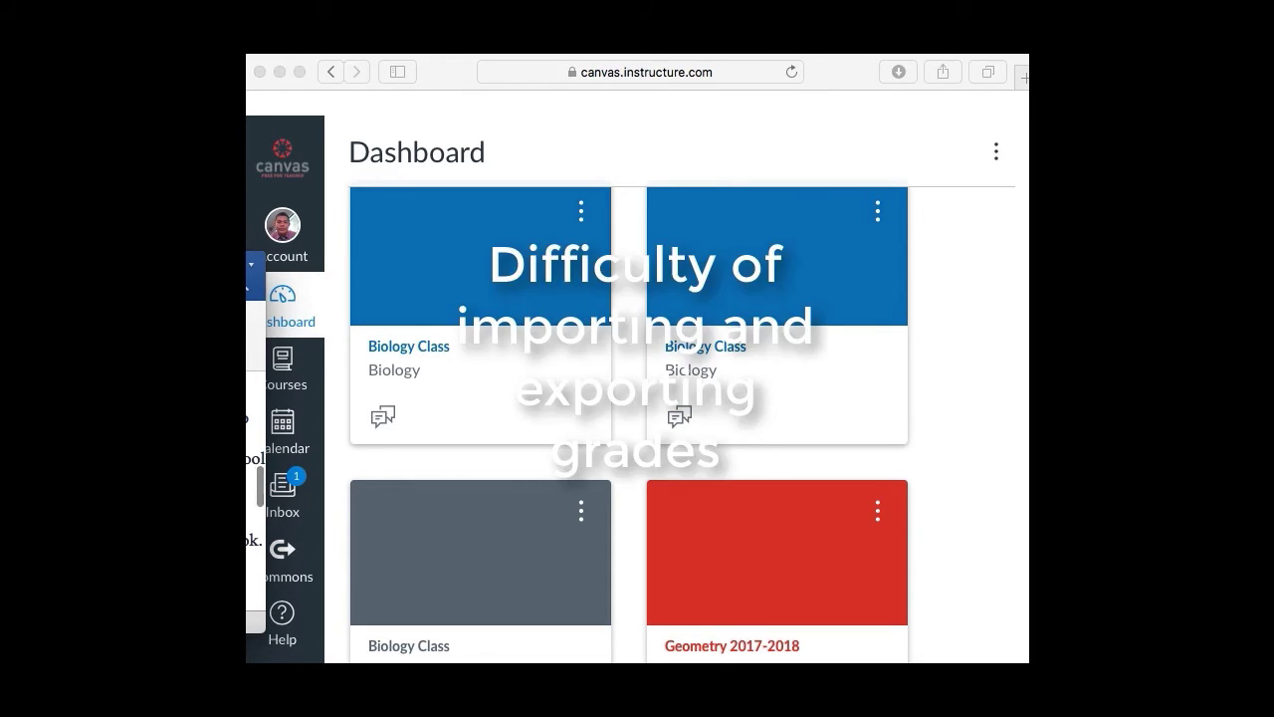
scroll(256, 488, down, 5)
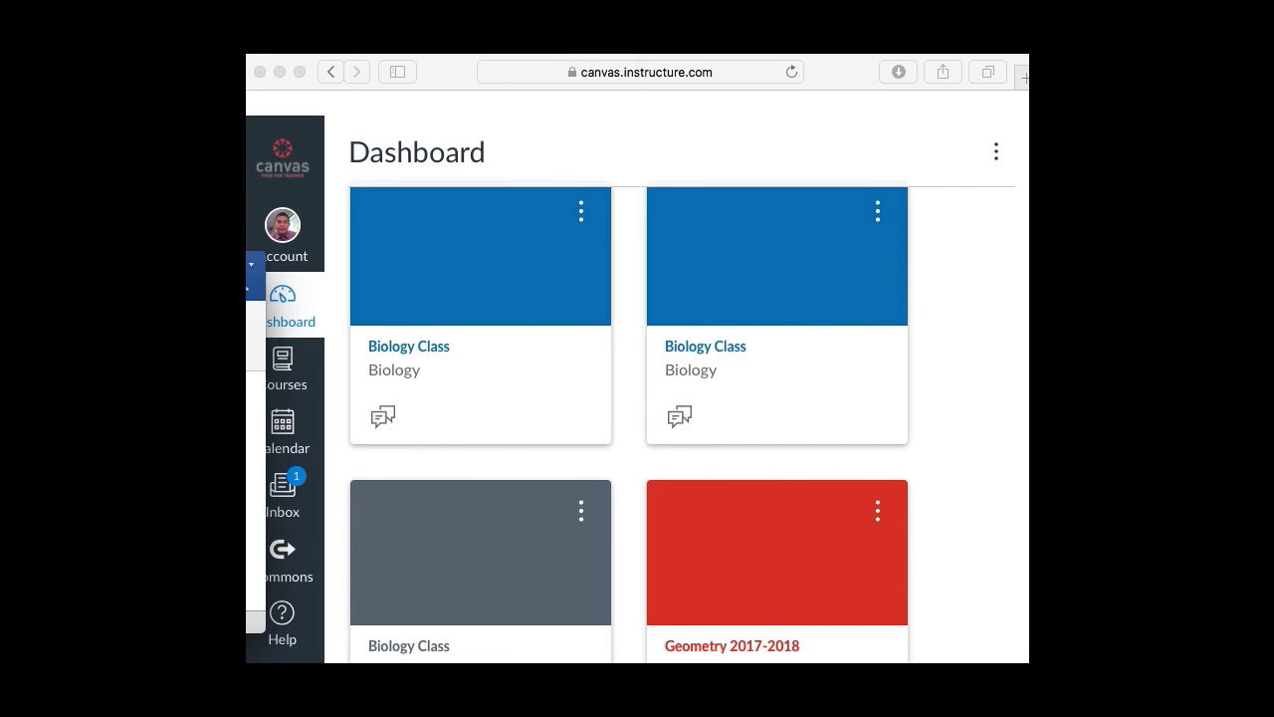
click(527, 79)
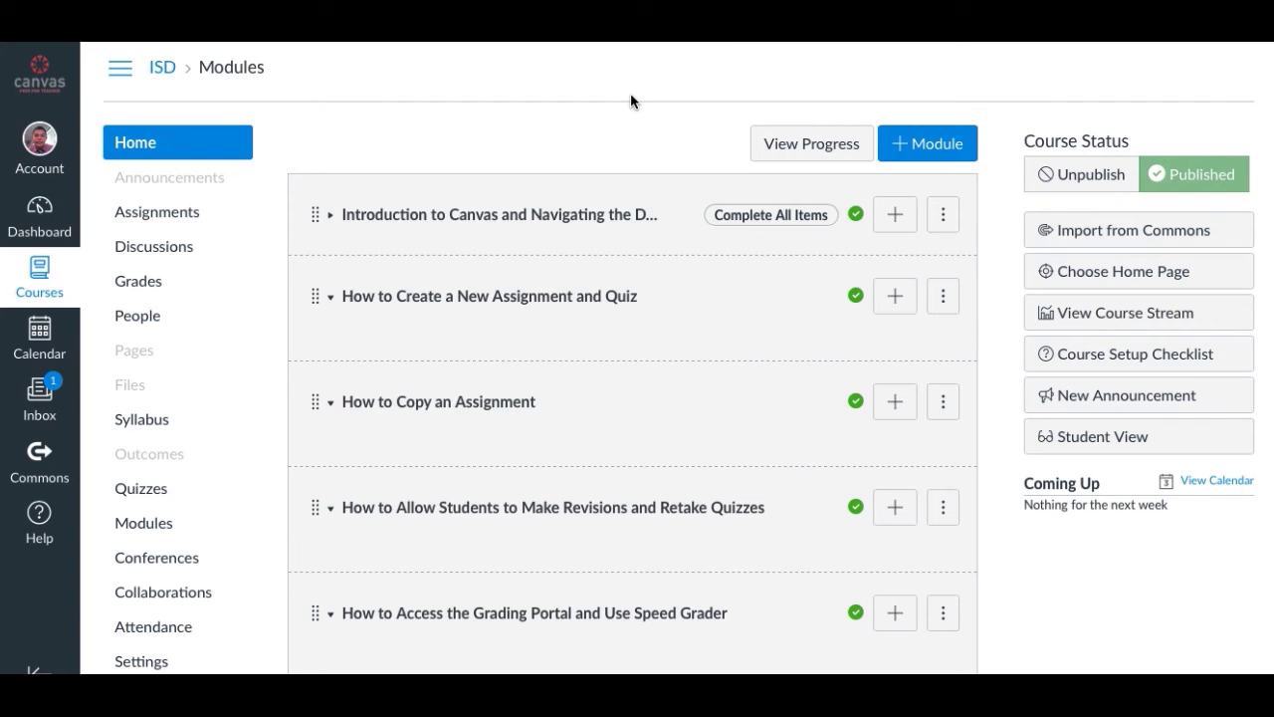
Collapse the 'Introduction to Canvas and Navigating the Dashboard' module on the Modules page.
scroll(630, 95, down, 1)
scroll(631, 95, up, 1)
scroll(362, 216, down, 1)
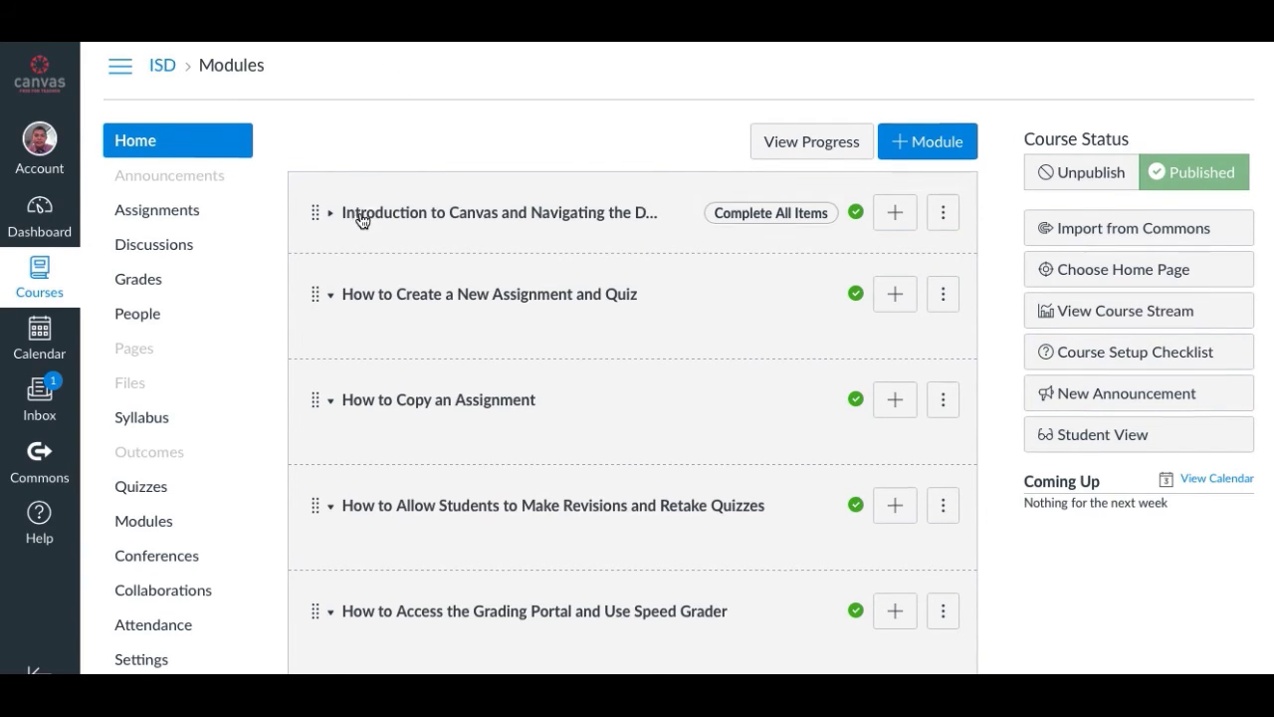
scroll(363, 220, down, 4)
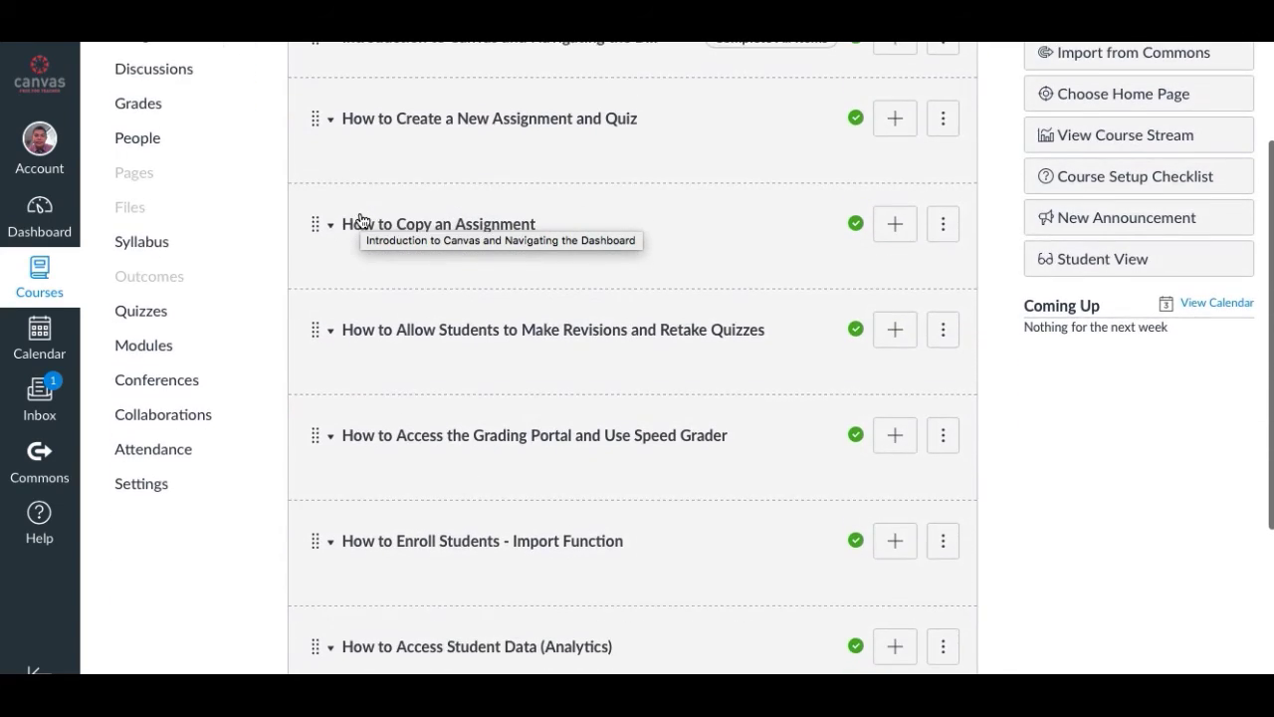
scroll(360, 220, up, 1)
scroll(360, 219, down, 1)
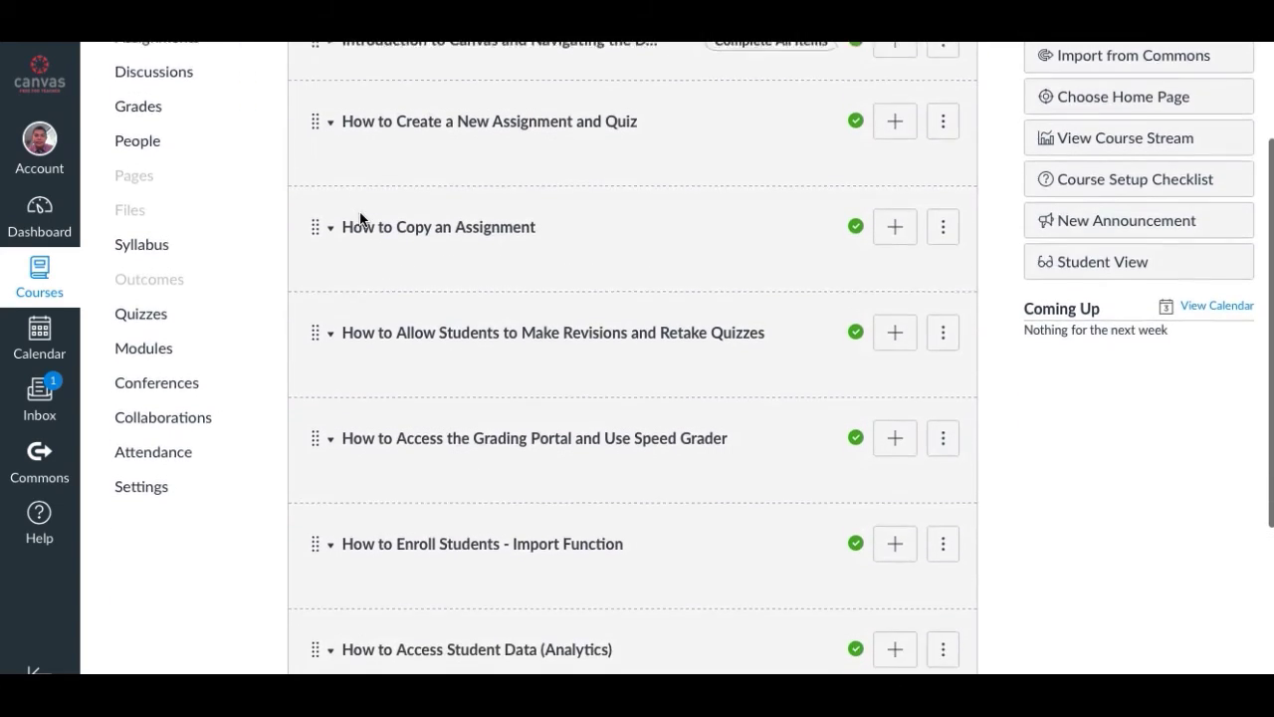
scroll(359, 213, up, 3)
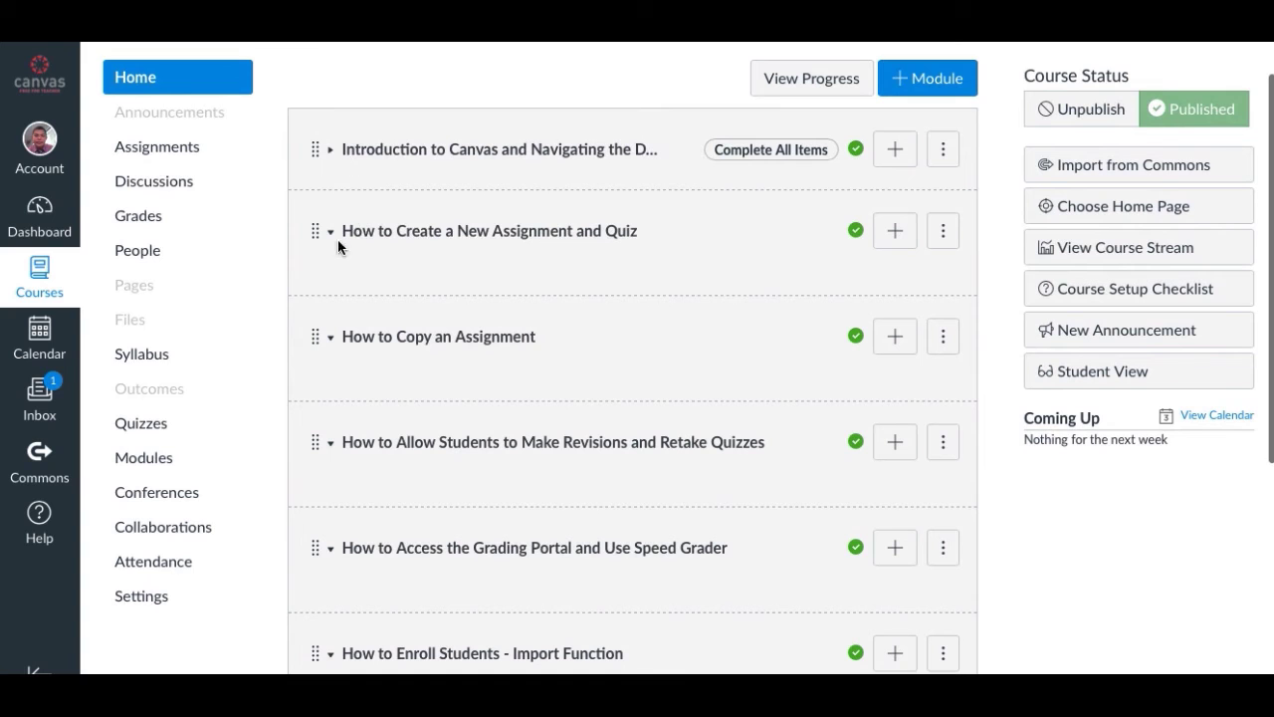
scroll(343, 322, down, 5)
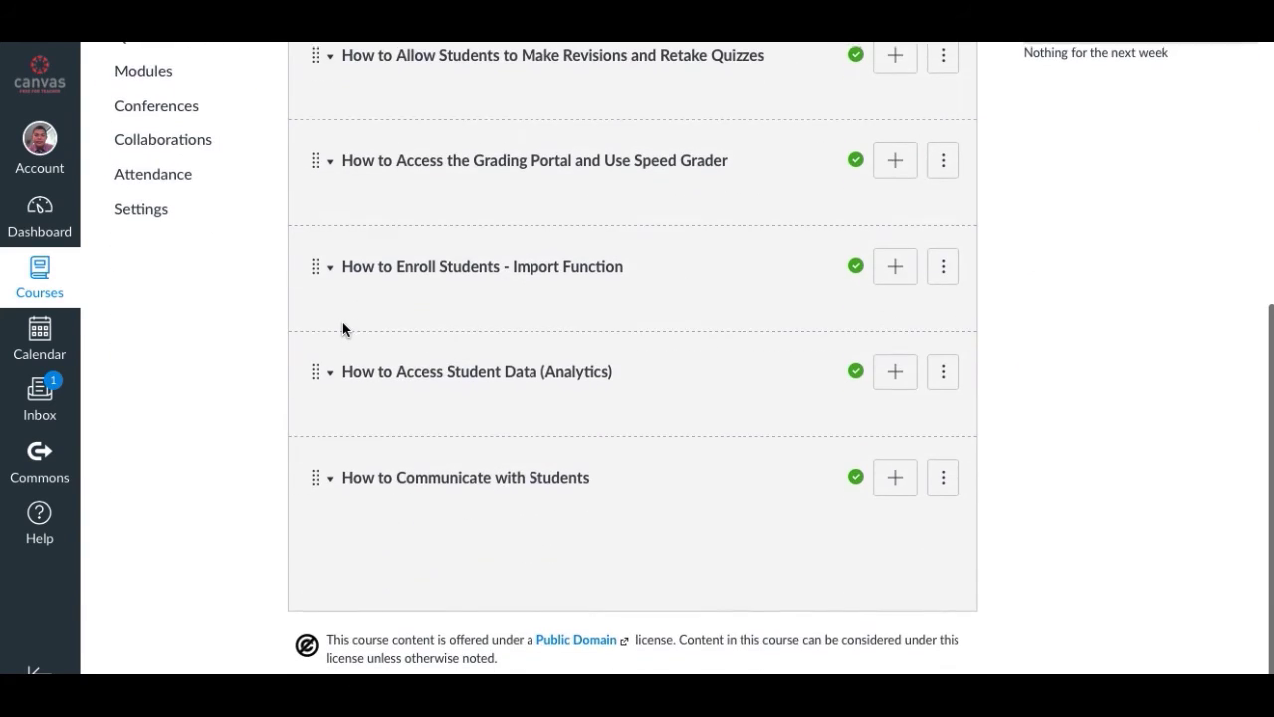
scroll(342, 322, up, 5)
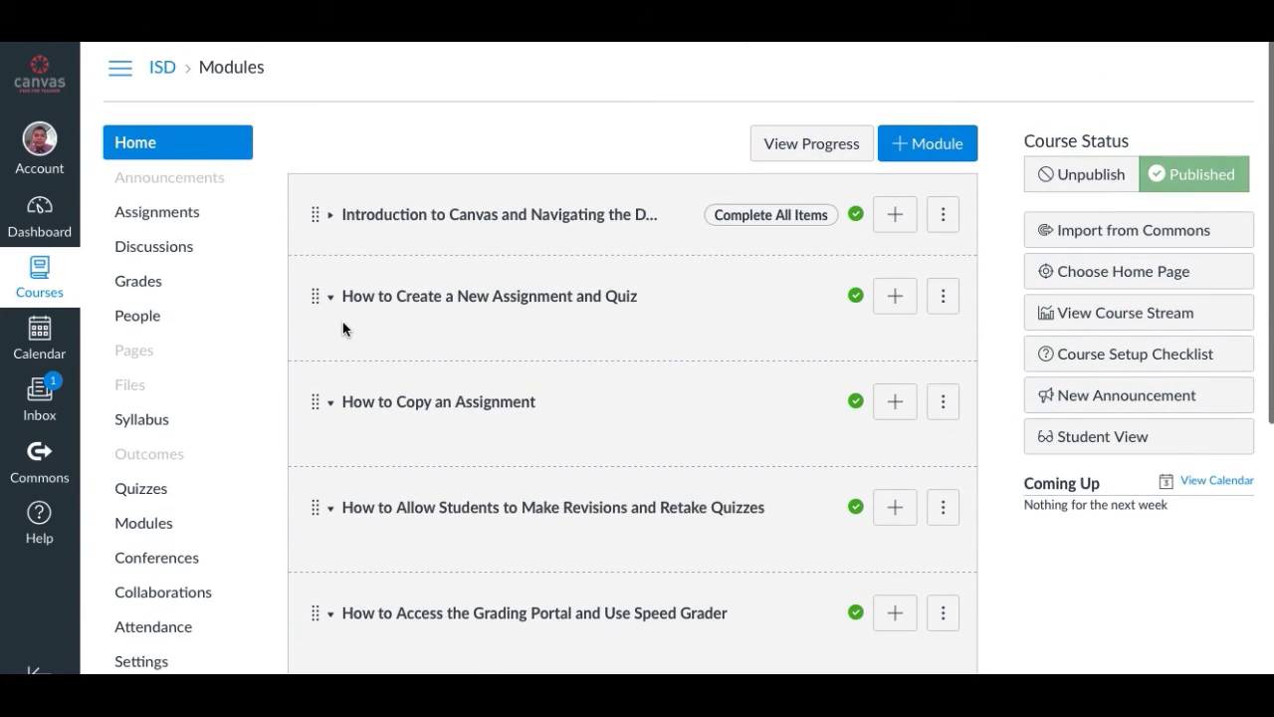
click(331, 215)
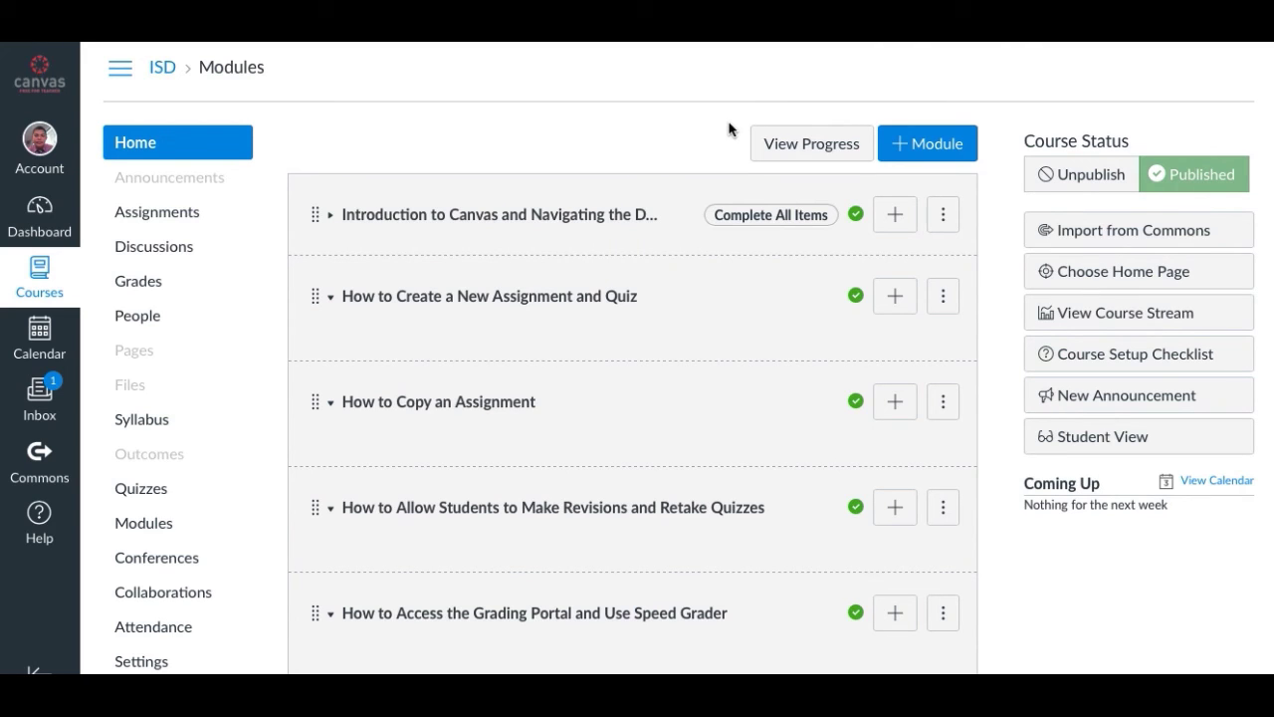
Log out of the teacher account through the Account panel.
scroll(686, 268, down, 2)
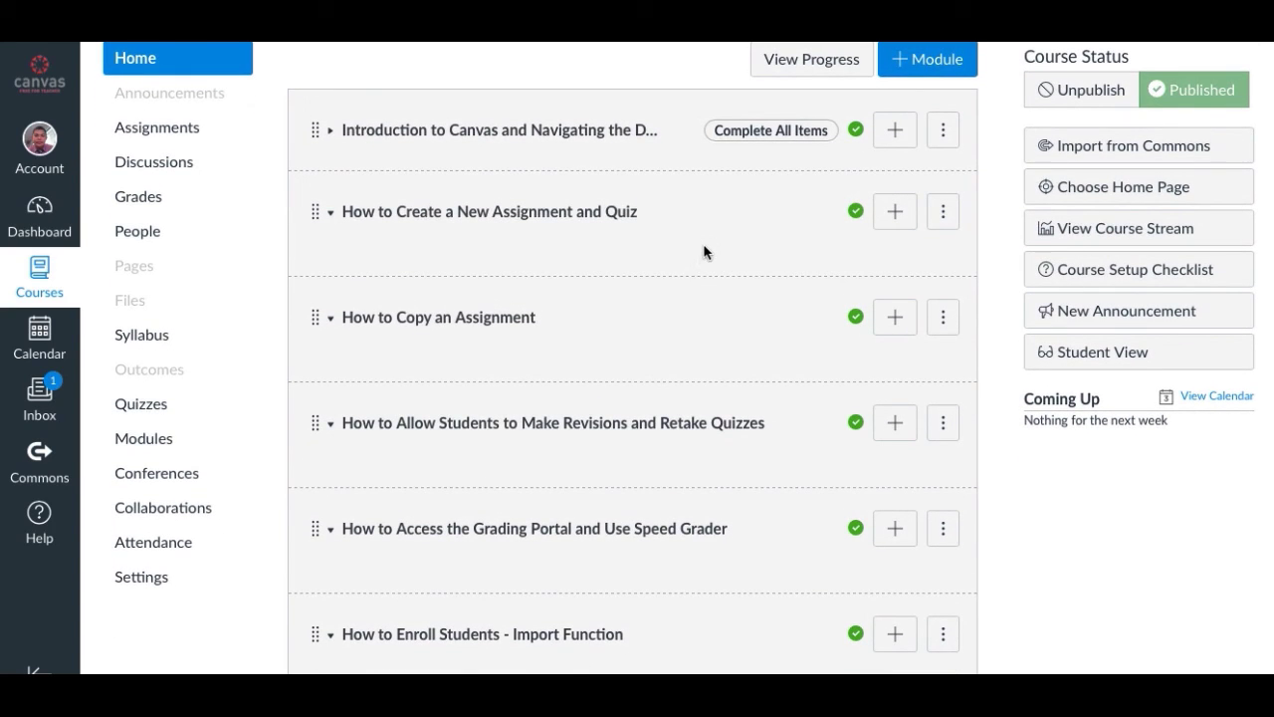
scroll(705, 251, down, 2)
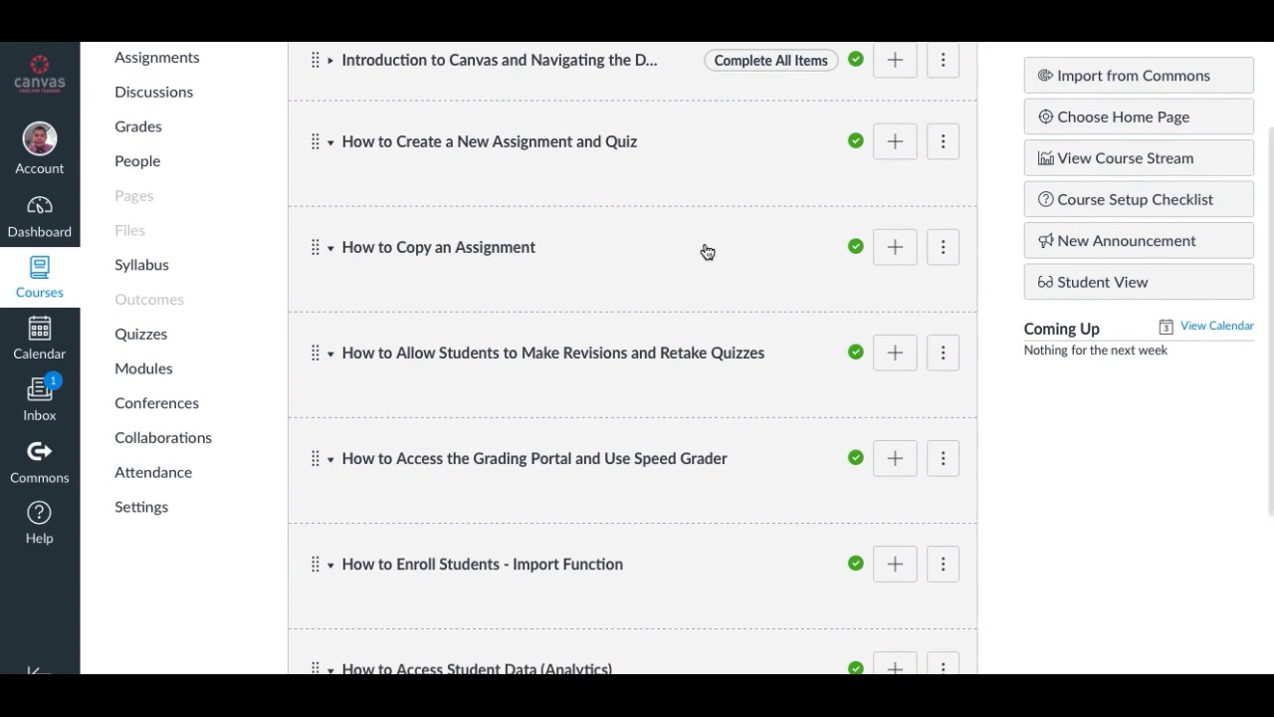
scroll(707, 251, down, 2)
scroll(706, 250, down, 2)
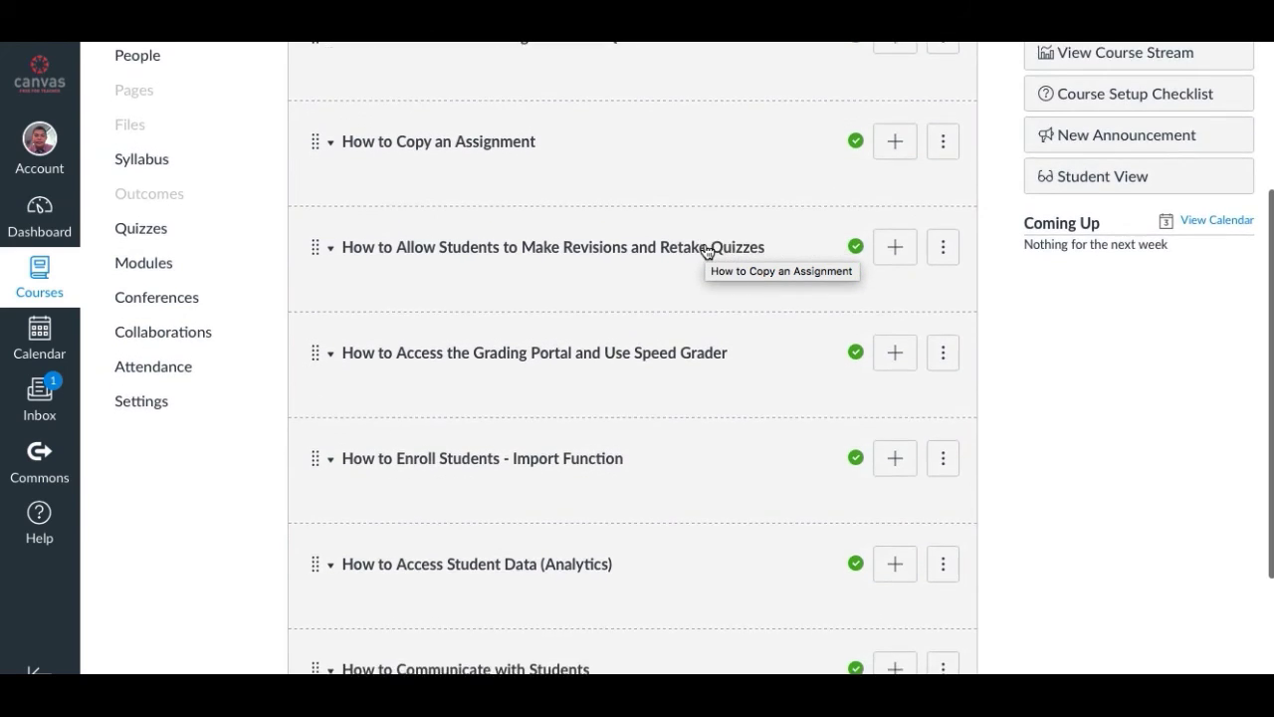
scroll(705, 250, up, 5)
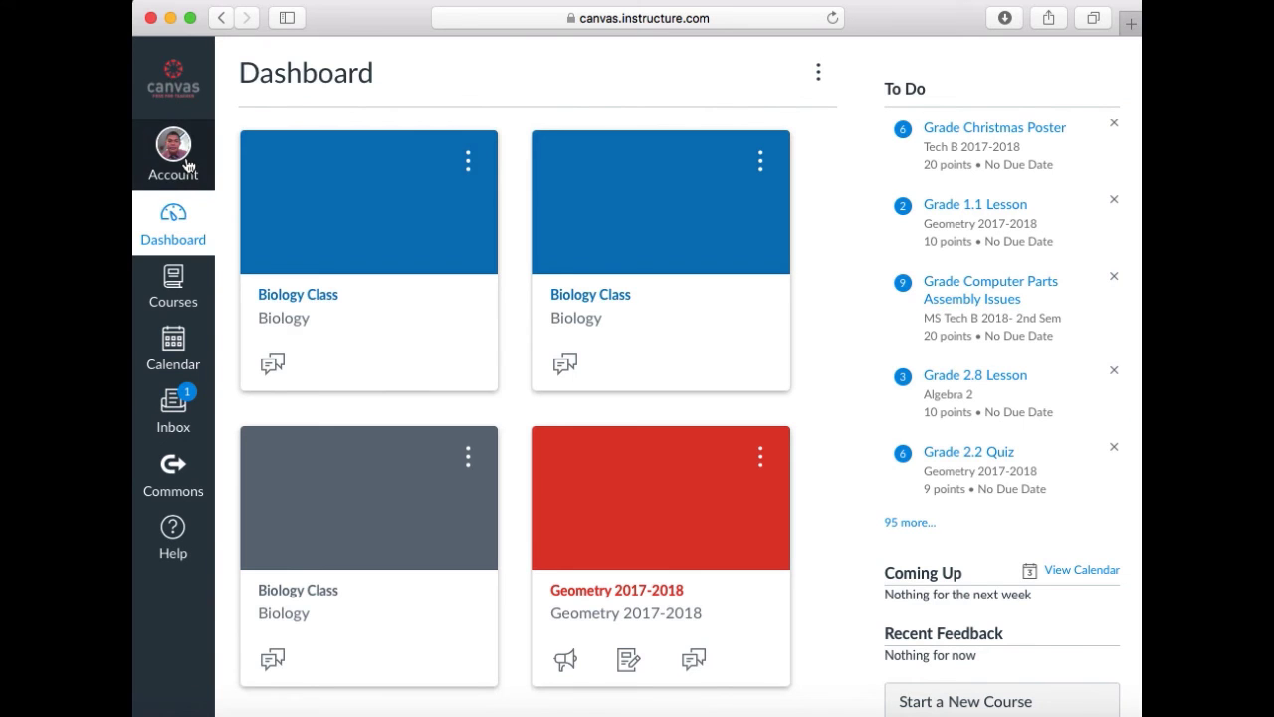
click(174, 150)
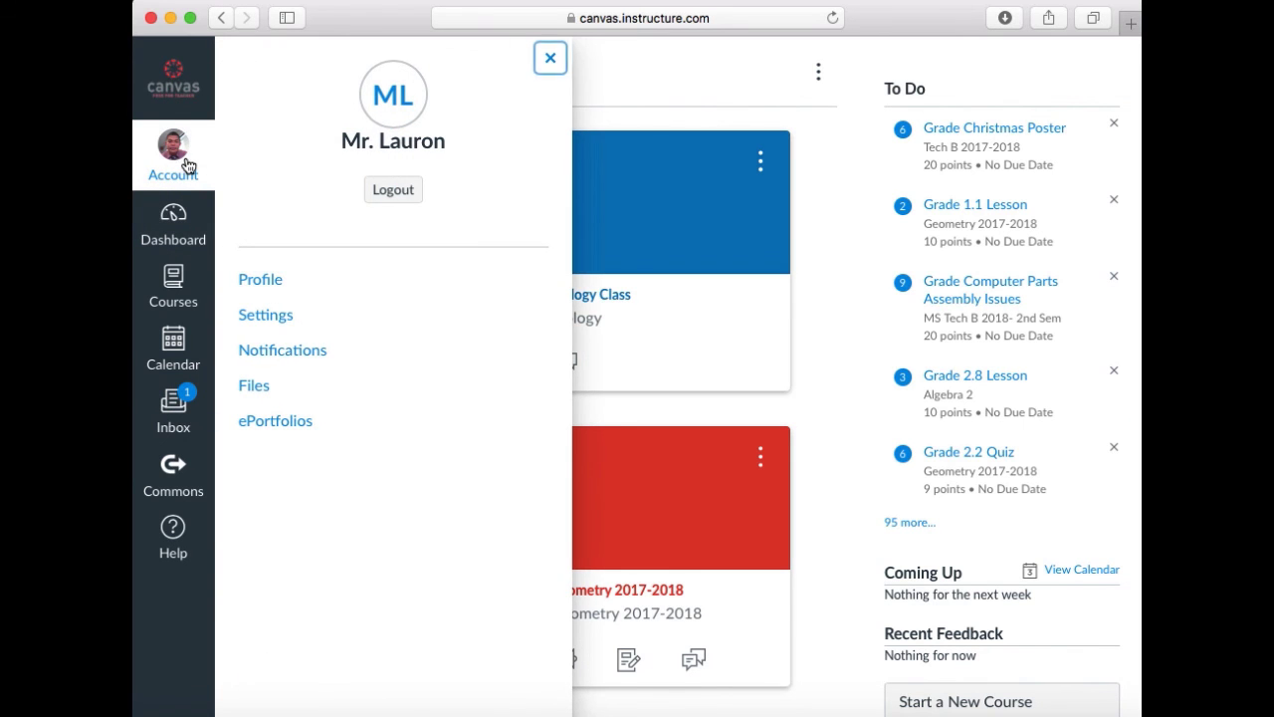
click(394, 192)
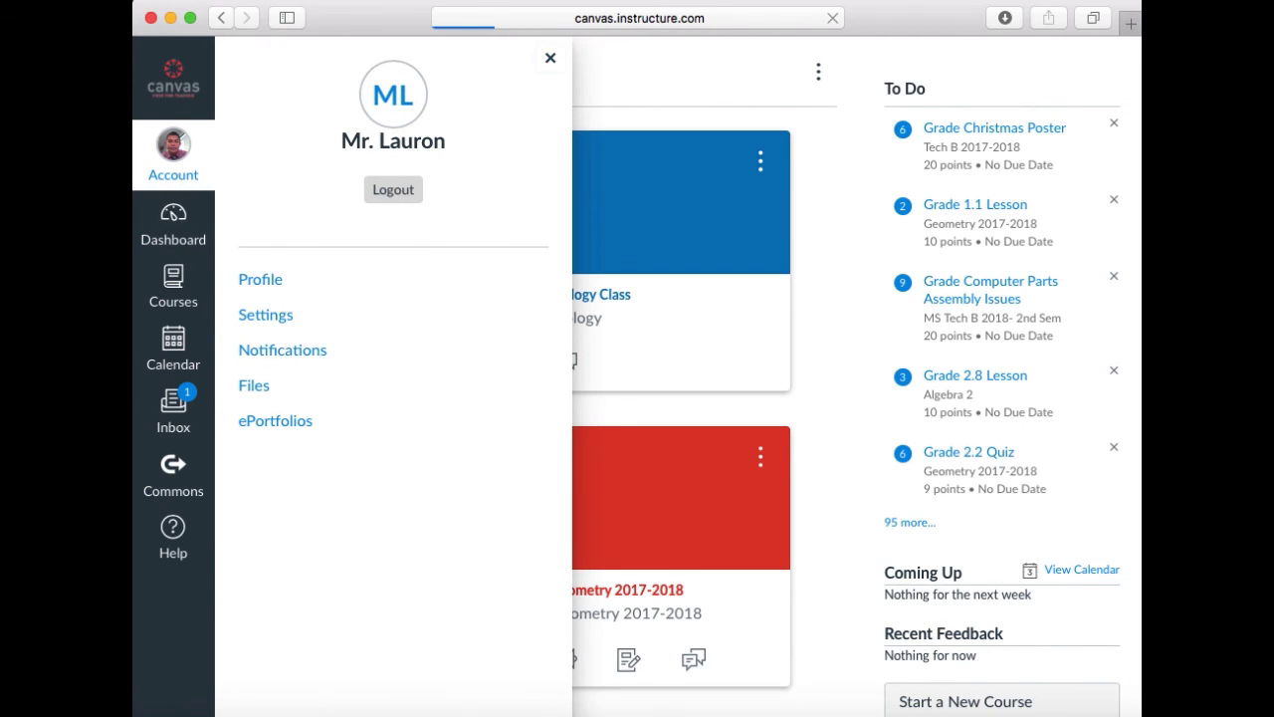